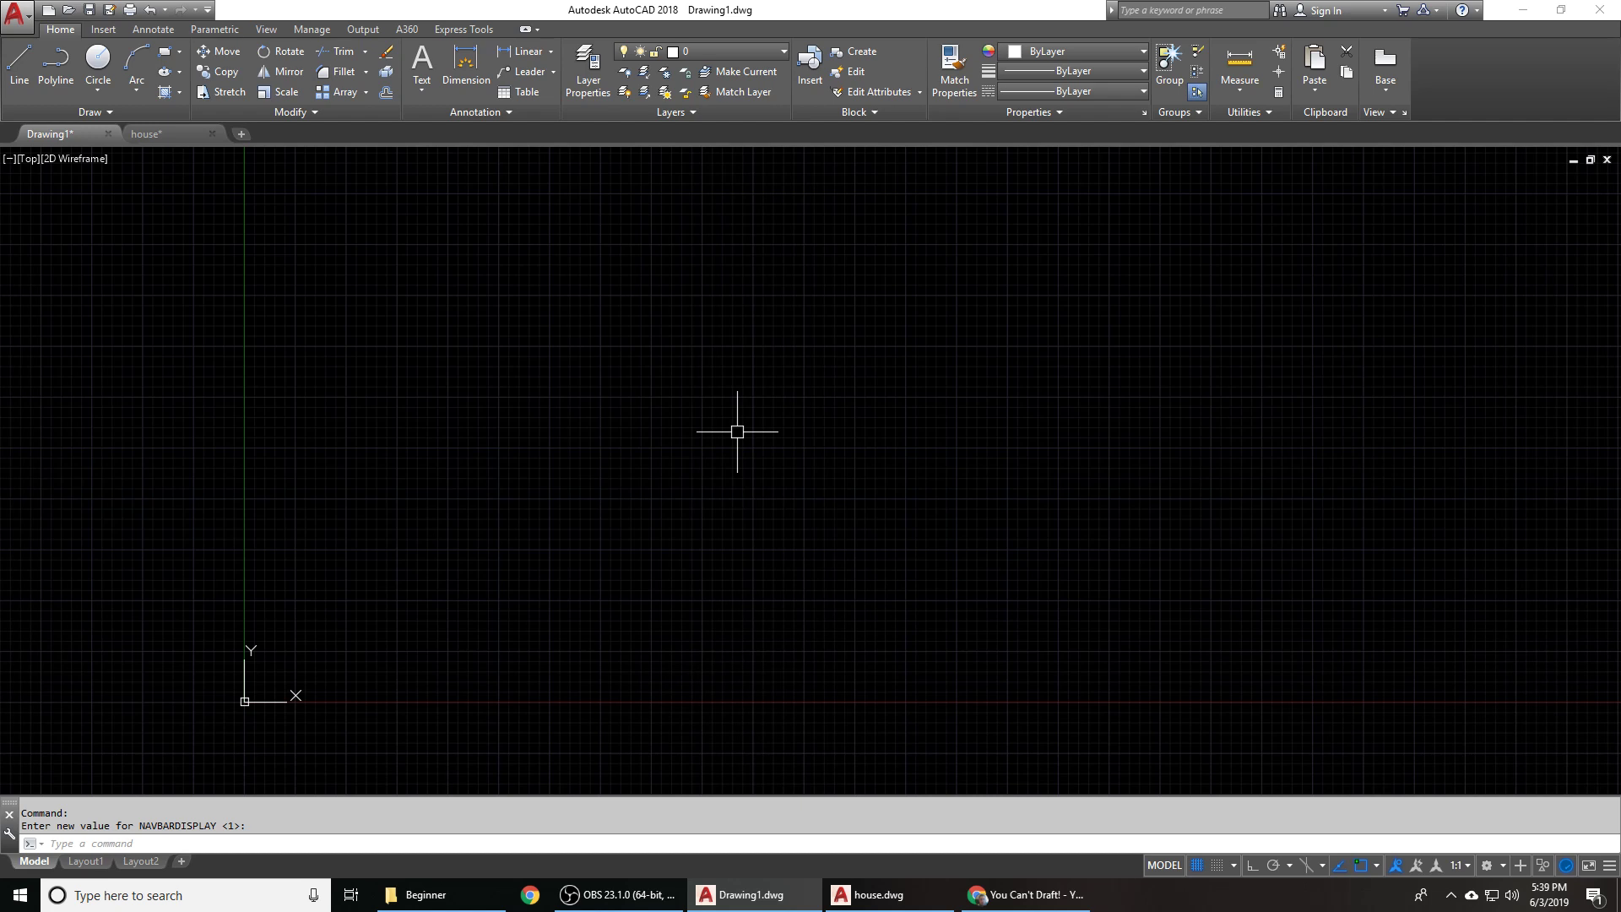
- Draw a single diagonal line in the middle of the drawing area and turn object snap off
type("l")
key("Return")
left_click(617, 455)
left_click(790, 367)
key("Return")
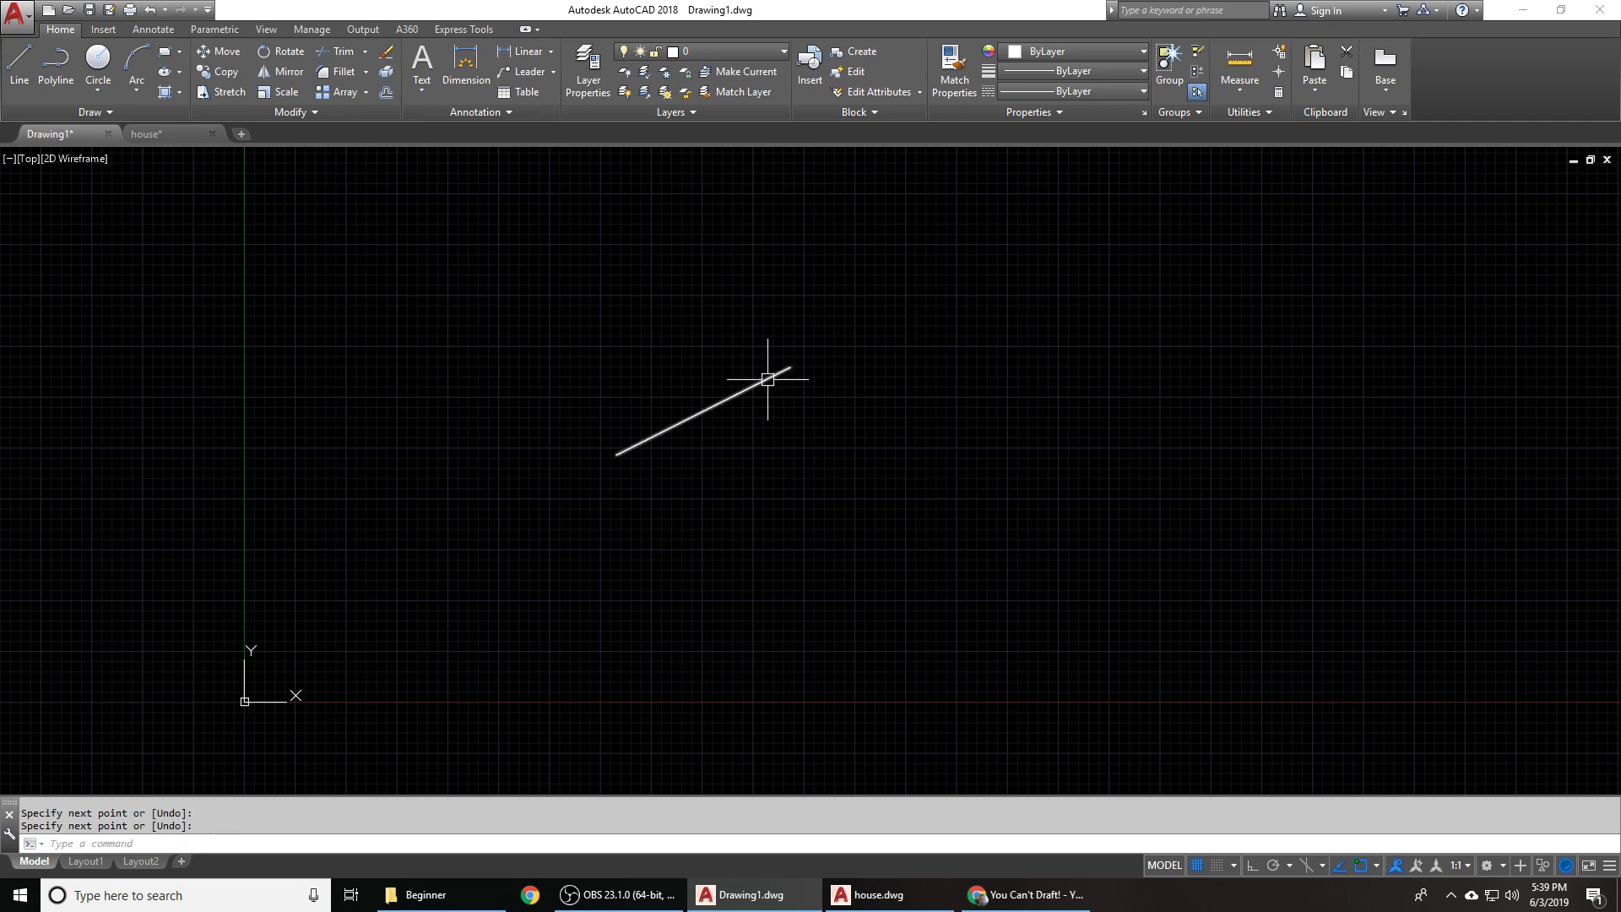
key("F3")
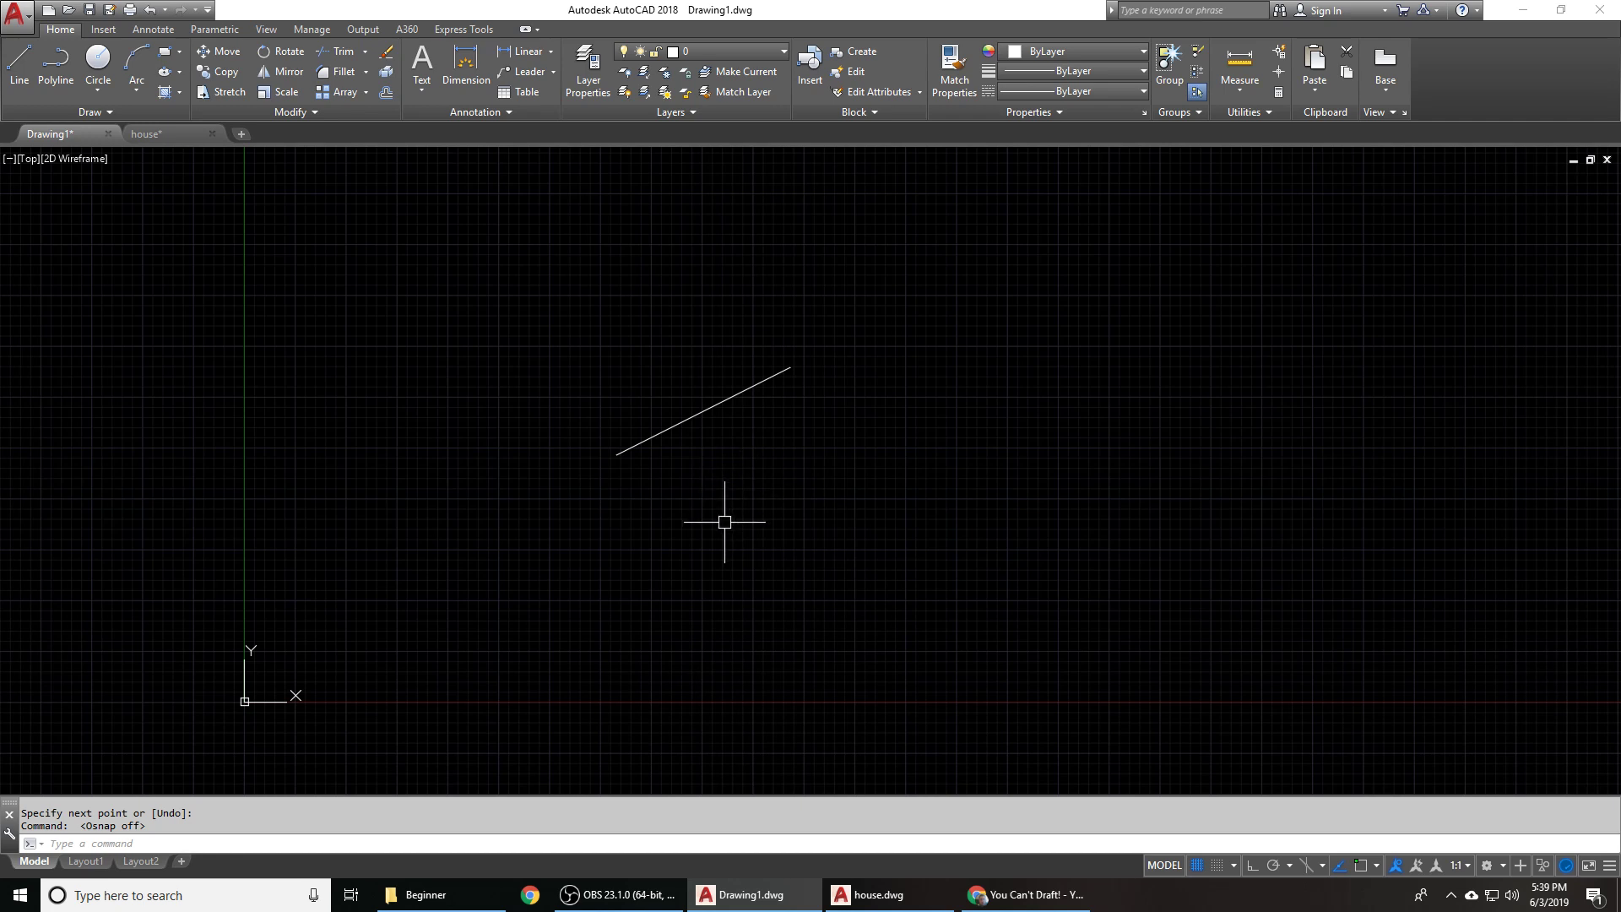
- Make a selection box over empty space, select the diagonal line by picking it directly, and clear the selection
left_click(758, 564)
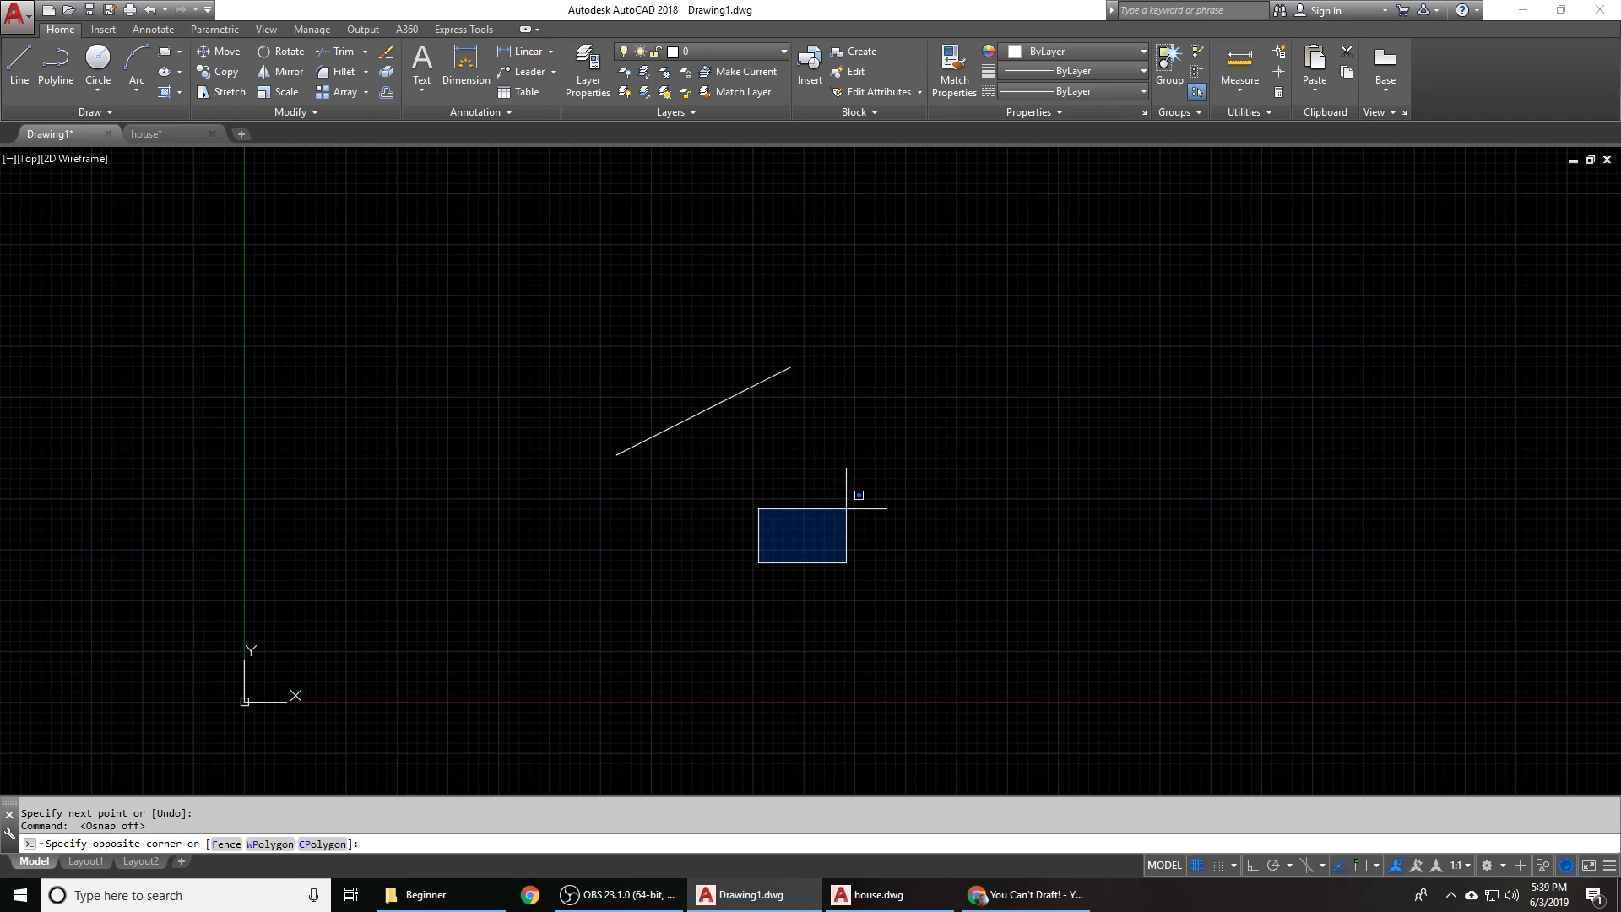
left_click(918, 466)
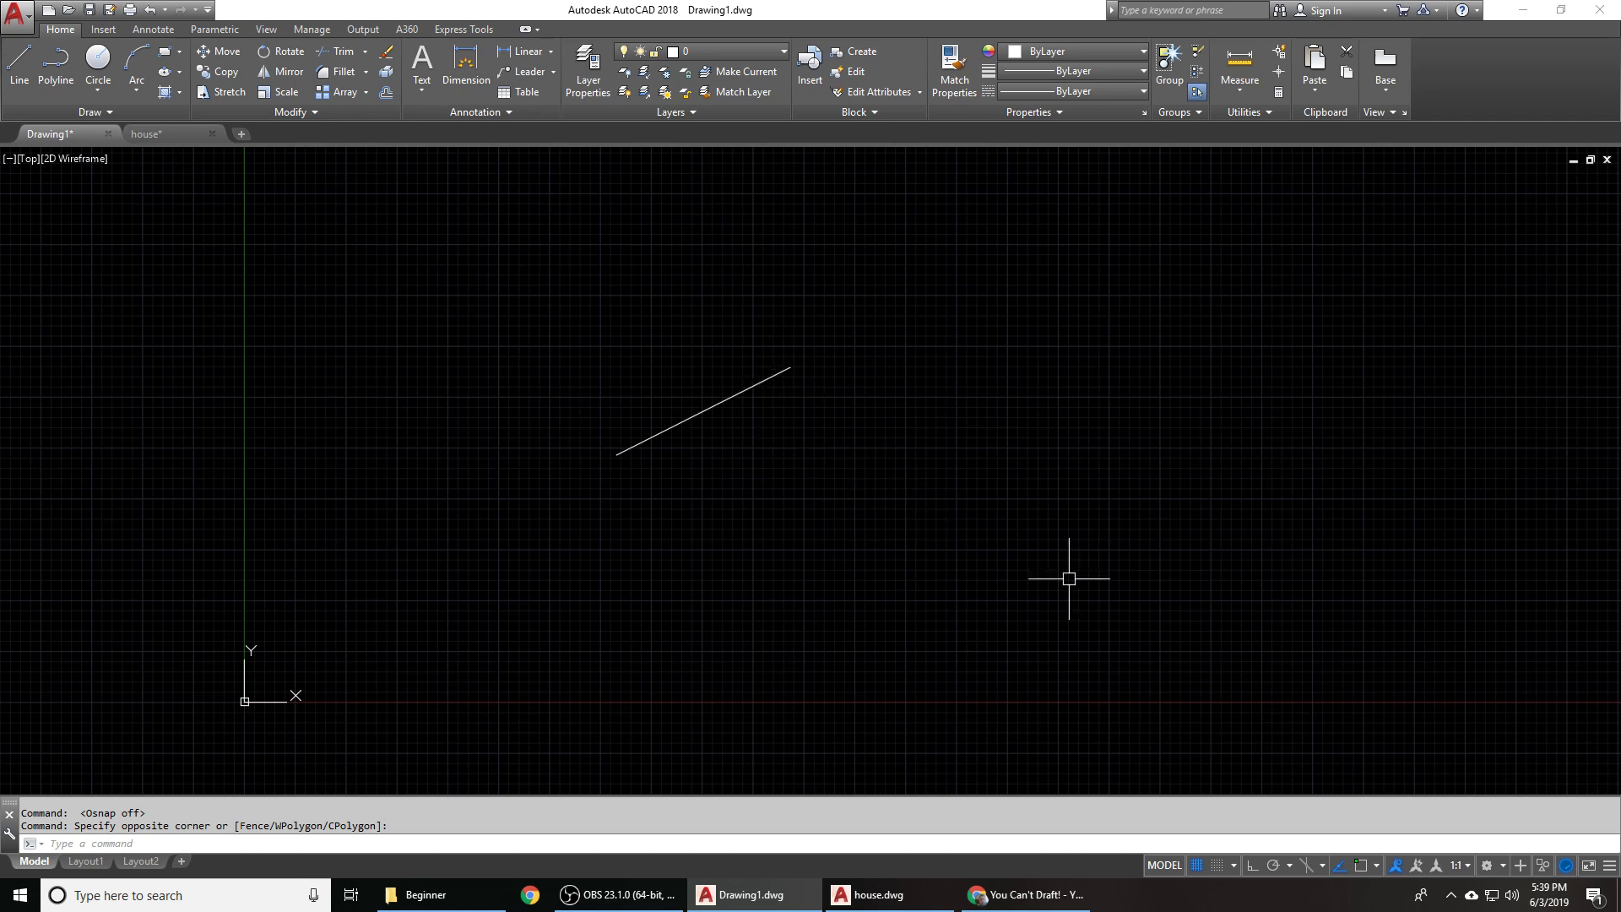
left_click(767, 377)
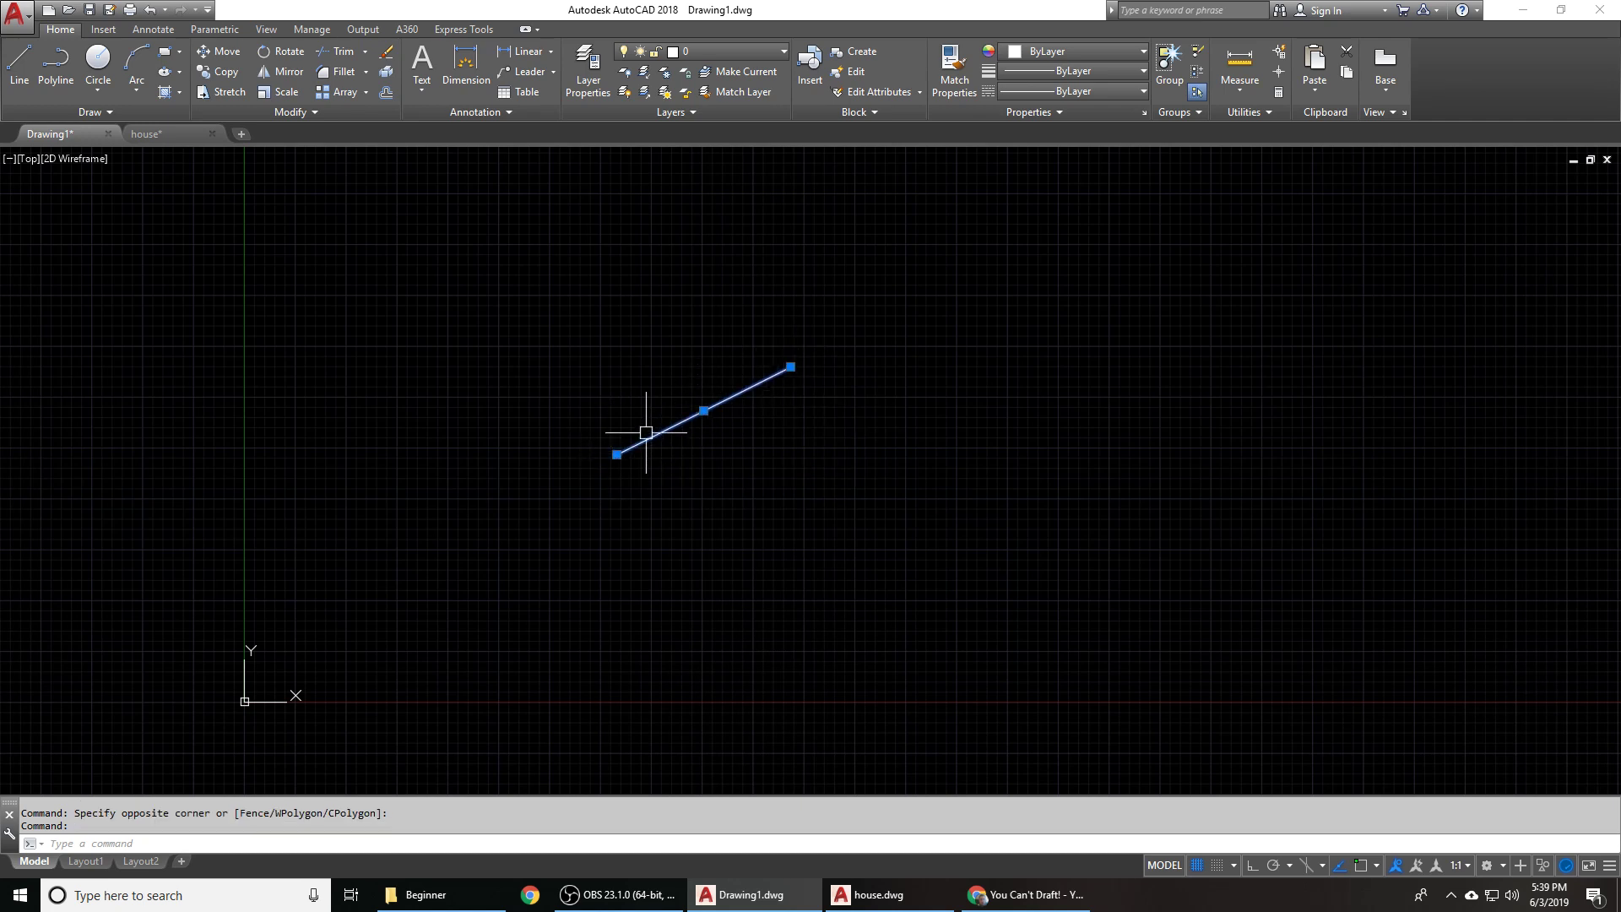
mouse_move(617, 454)
key("Escape")
- Select the diagonal line by picking it and again with a selection box, clearing the selection after each
scroll(754, 386, "up", 1)
left_click(751, 385)
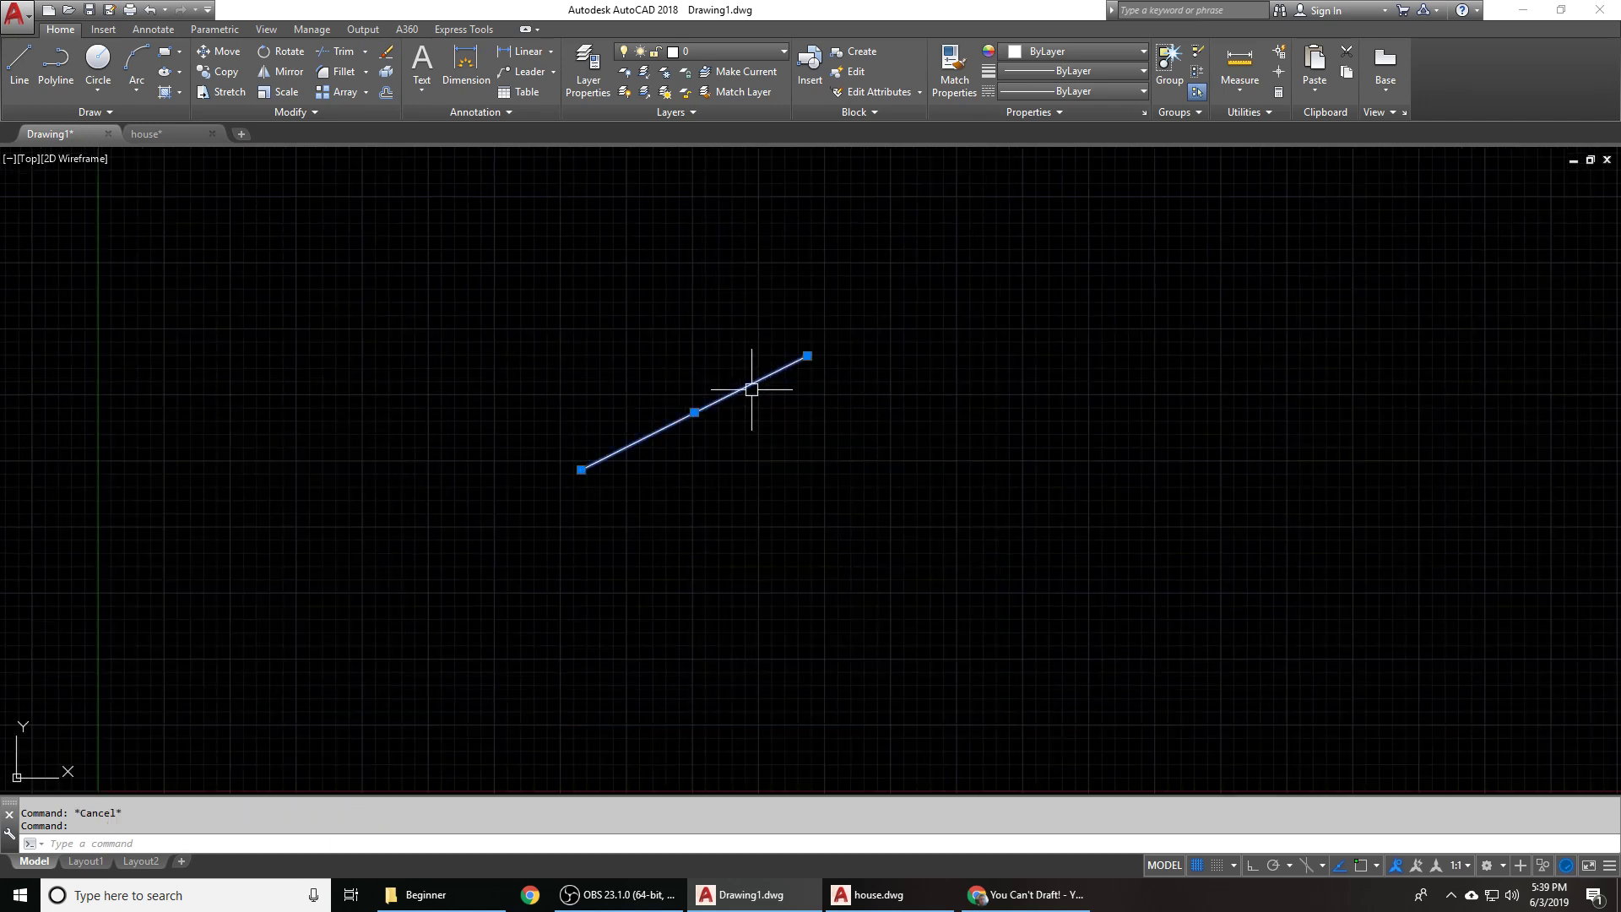
scroll(754, 360, "down", 1)
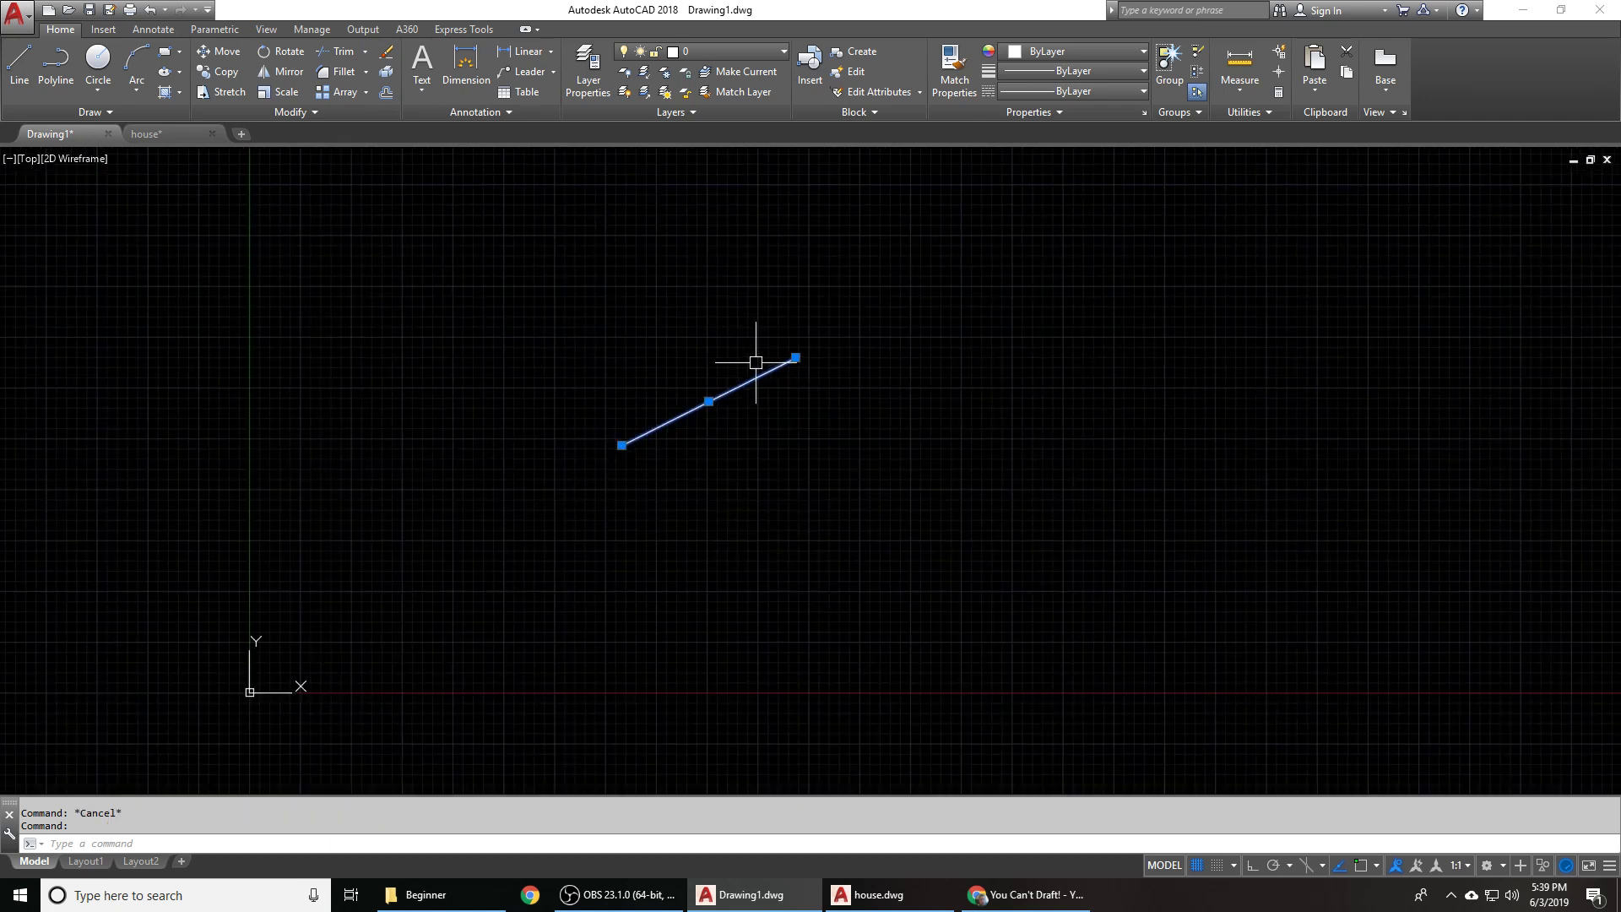
mouse_move(757, 381)
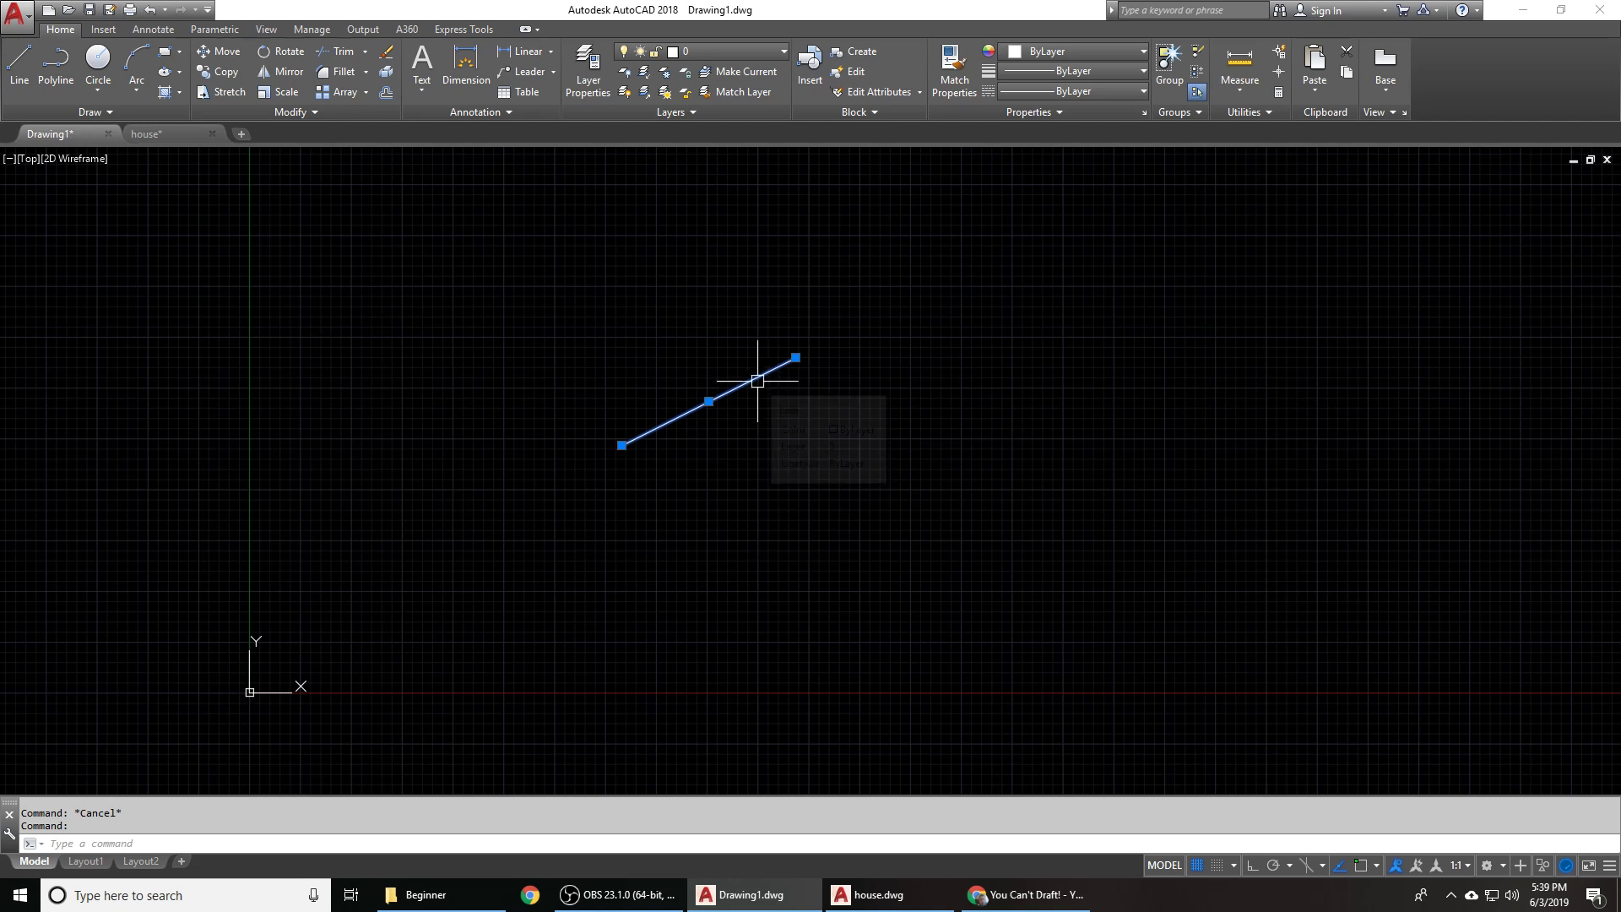
key("Escape")
left_click(810, 394)
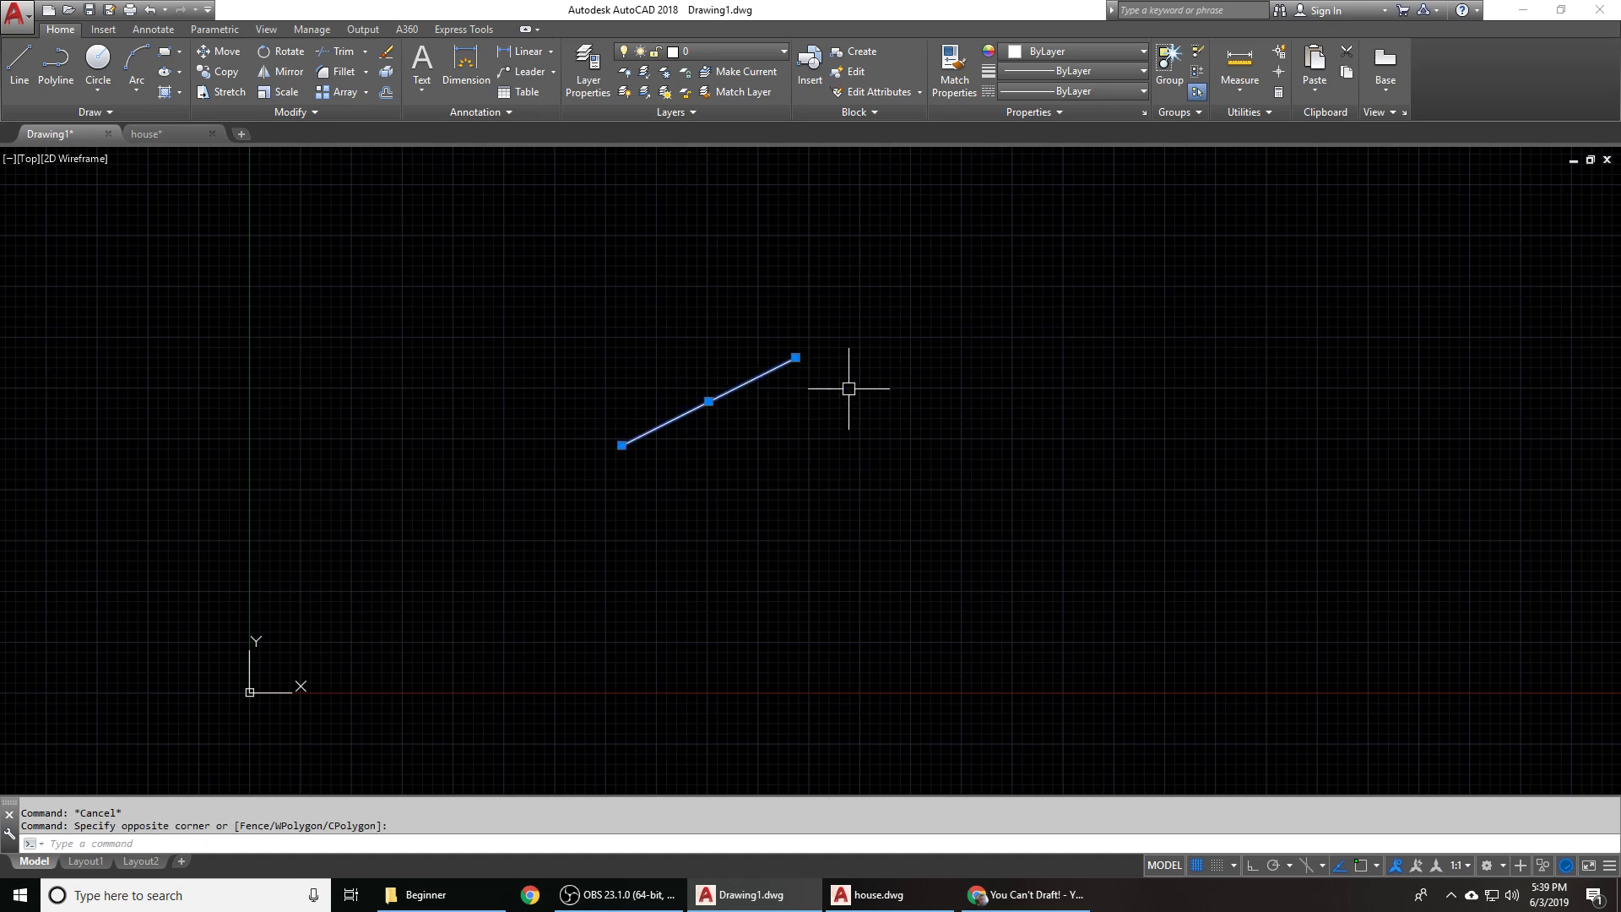
key("Escape")
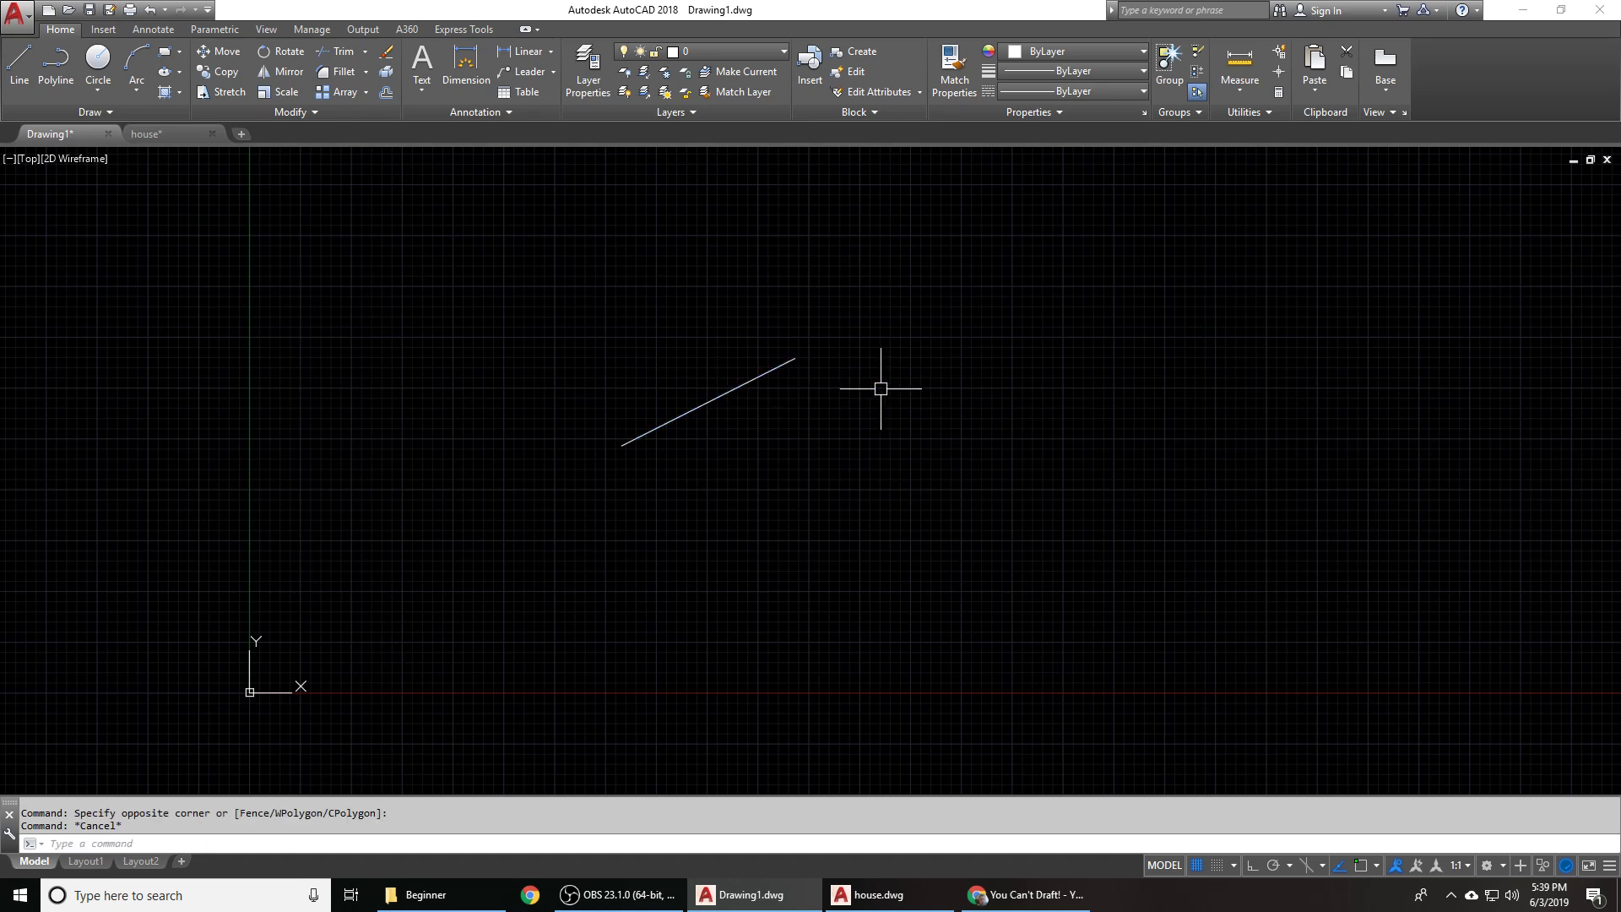
- Make a selection box over empty space beside the line and check the line's basic properties
left_click(919, 440)
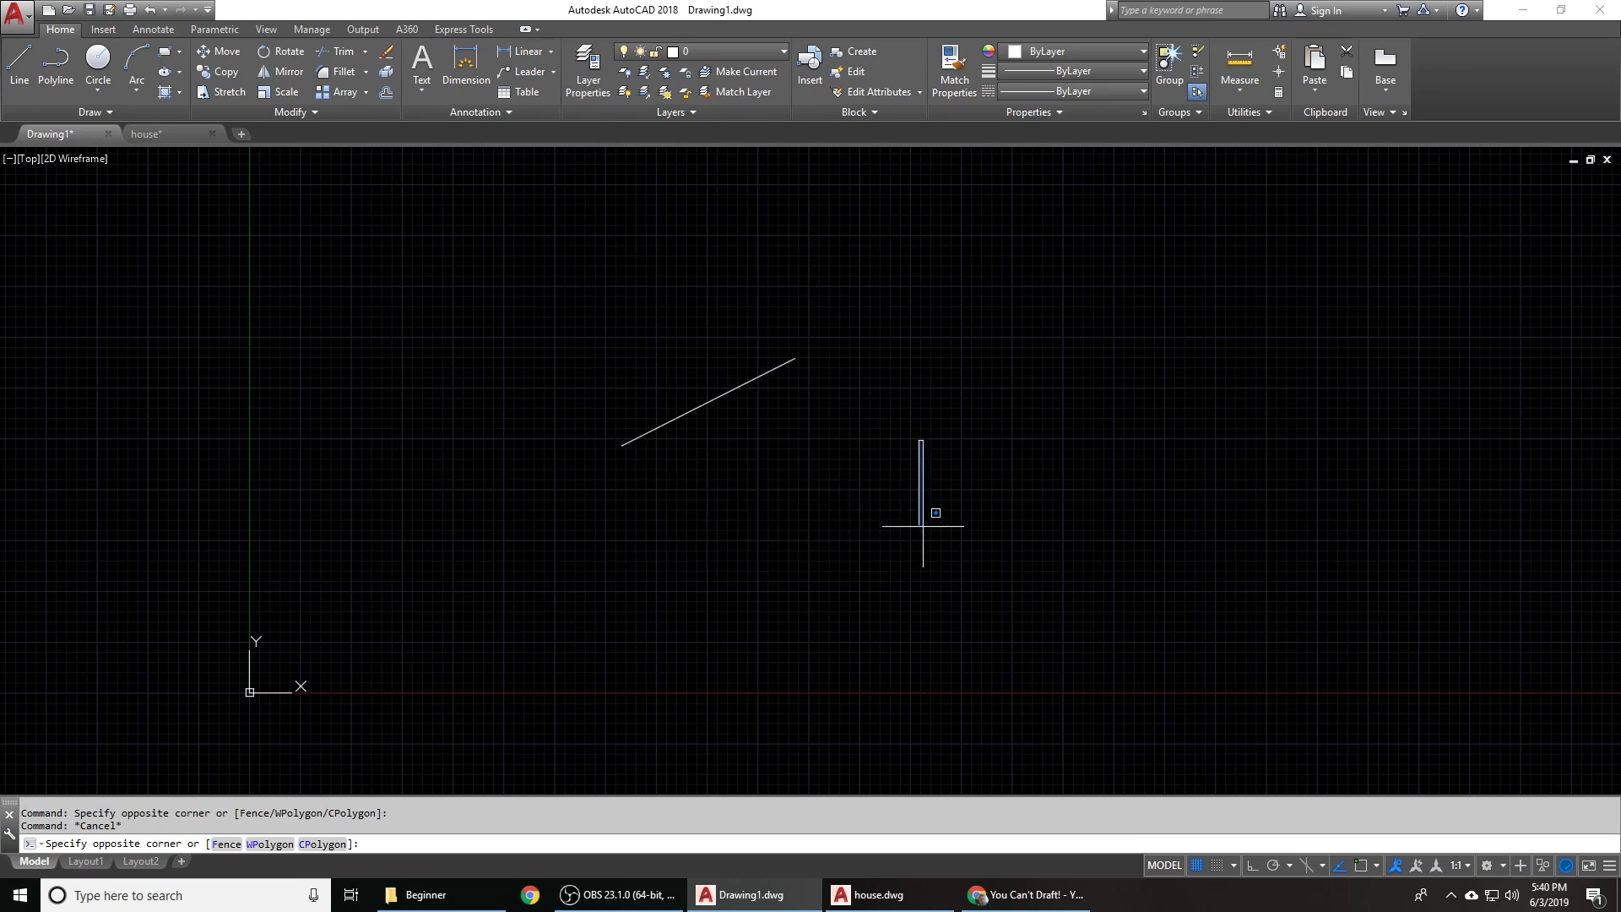
left_click(1006, 512)
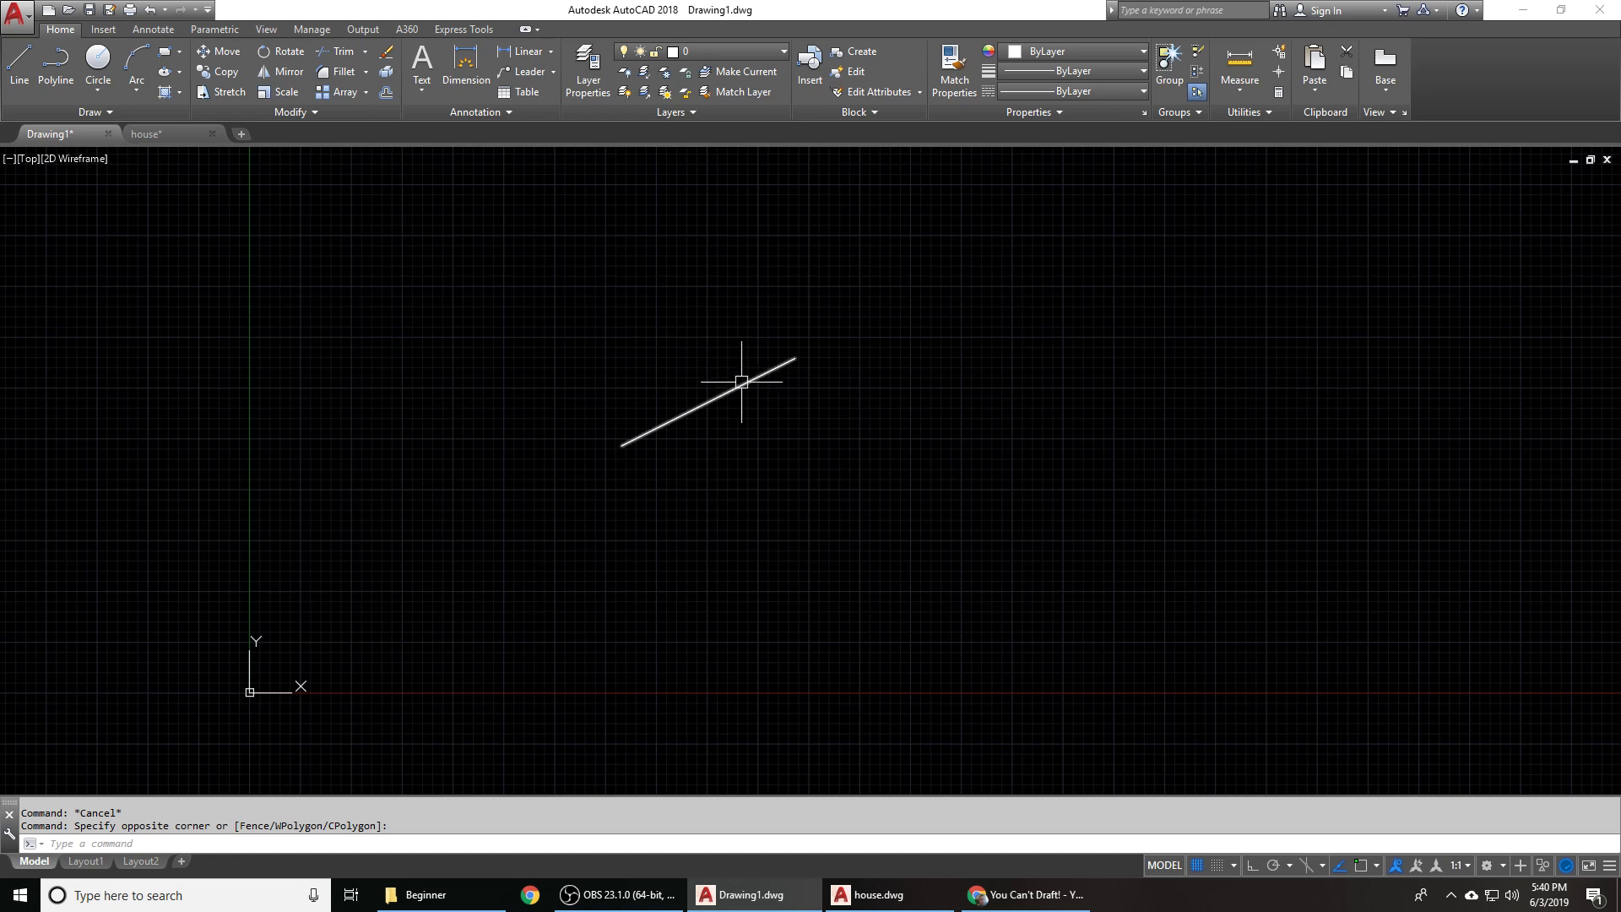
mouse_move(742, 382)
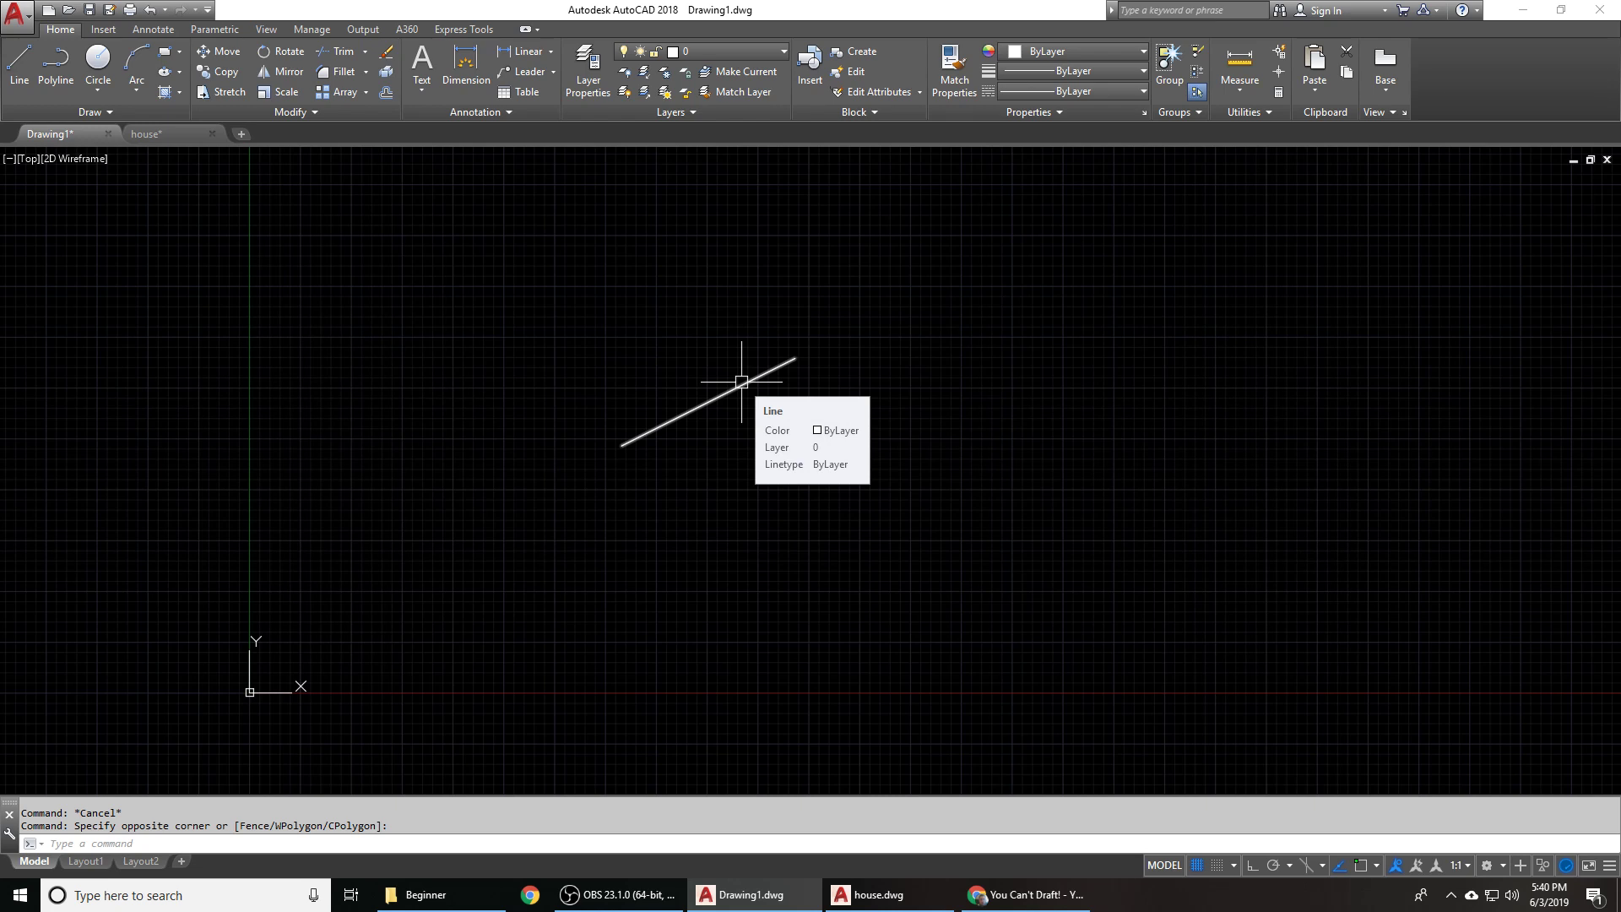
- Draw two short separate lines that cross the diagonal line near its lower half
type("l")
key("Return")
left_click(650, 378)
left_click(709, 469)
key("Return")
key("Return")
left_click(750, 414)
left_click(617, 391)
key("Return")
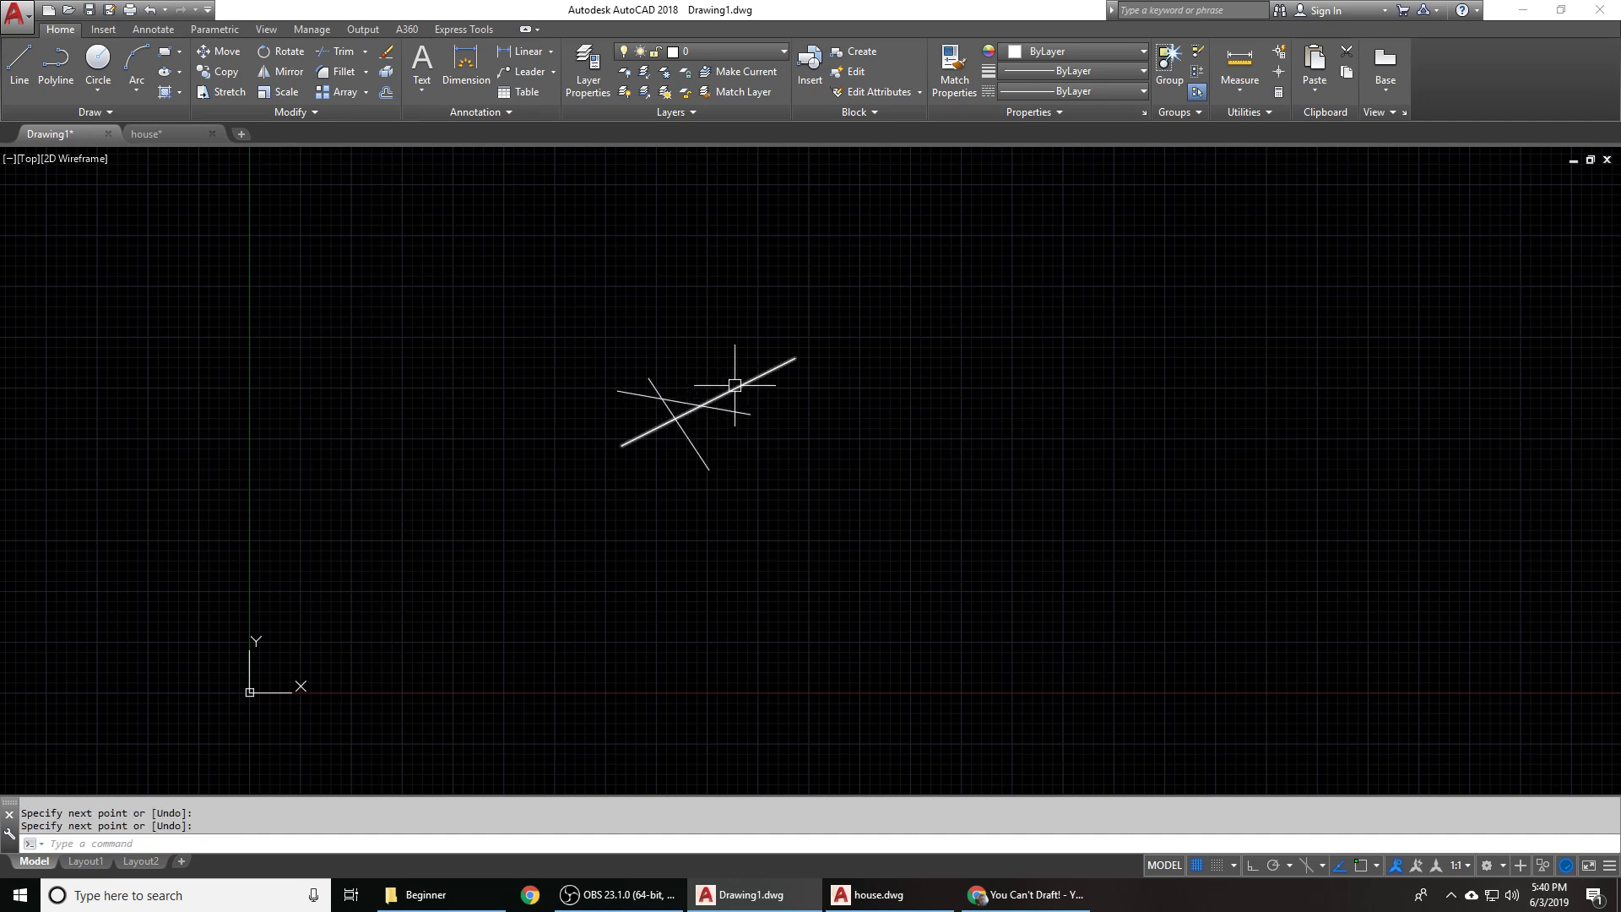
- Erase the two short crossing lines, keeping only the original diagonal line
left_click(678, 403)
key("Escape")
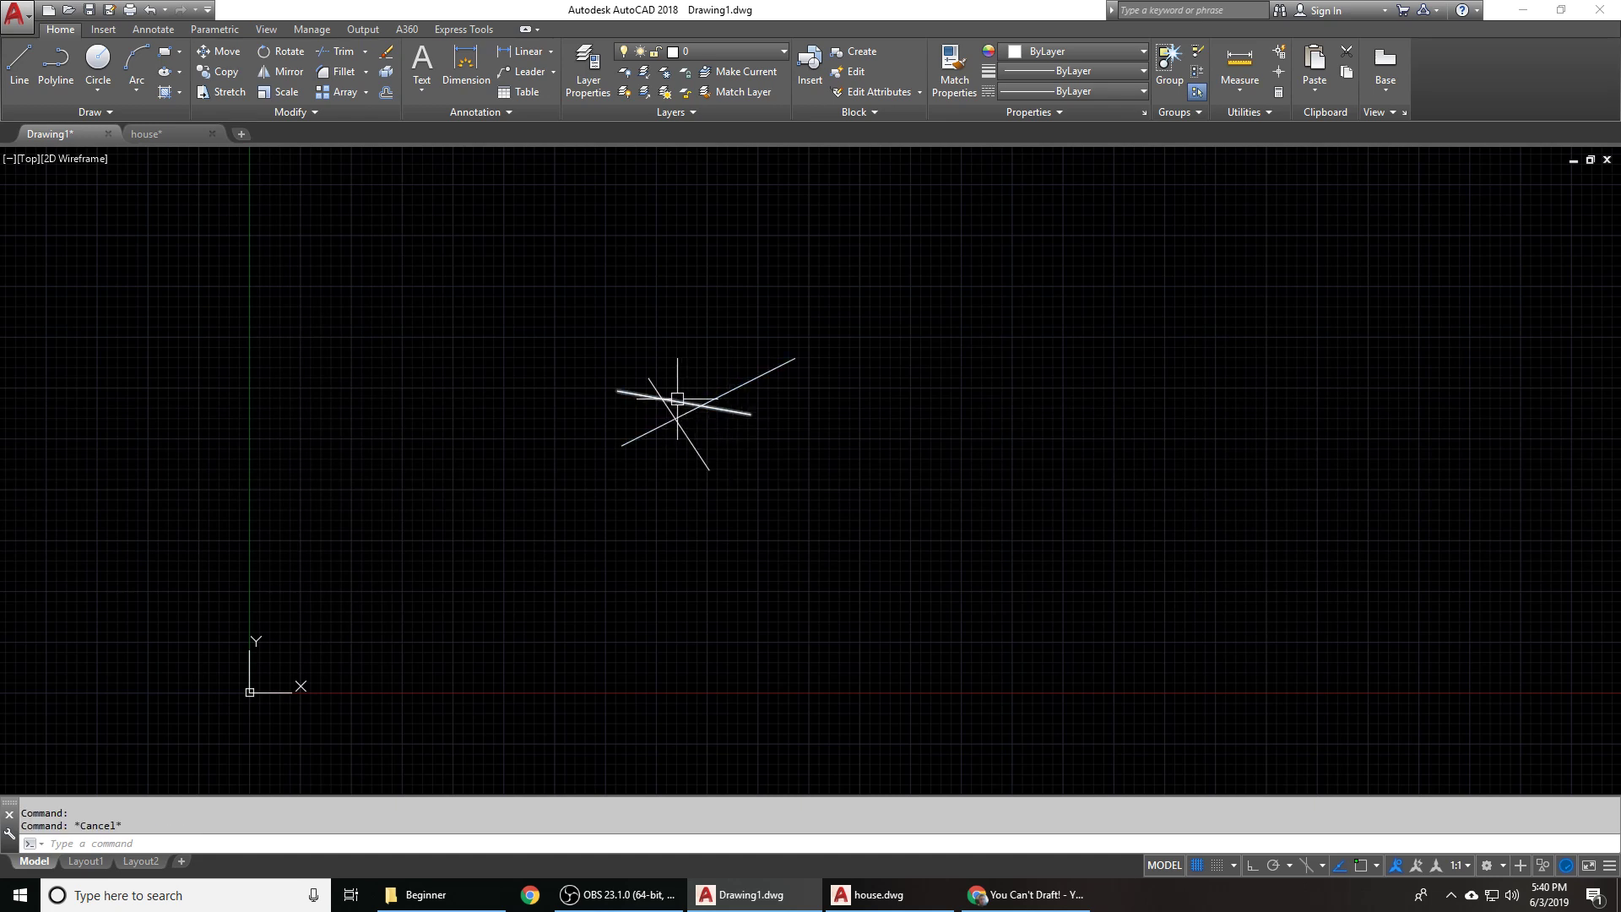
left_click(676, 397)
key("Delete")
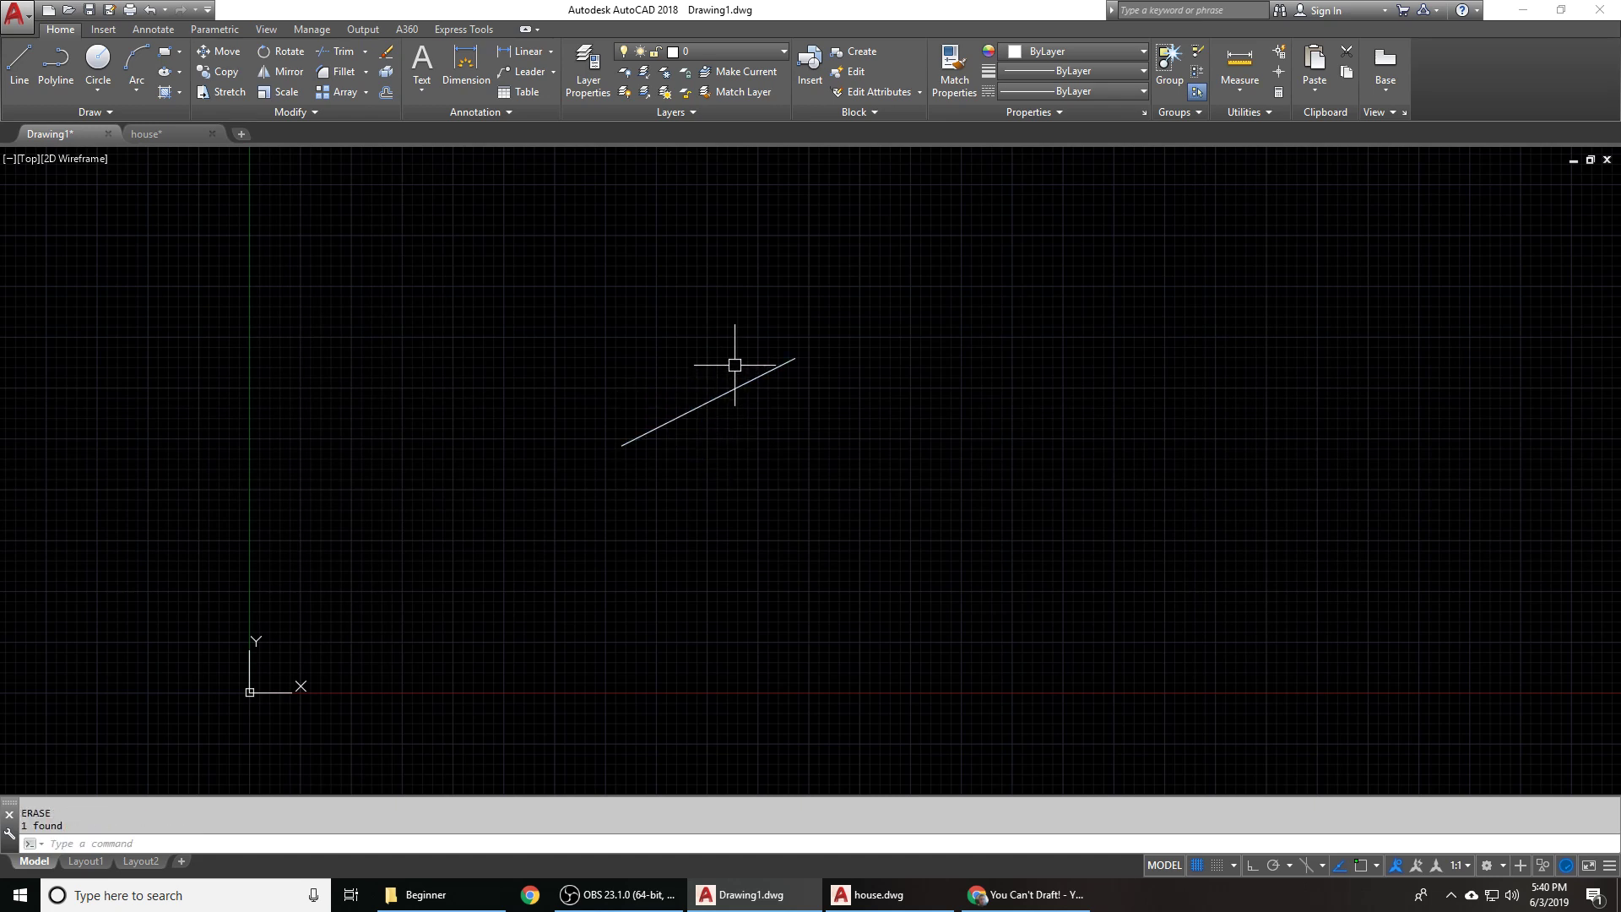
- Preview a window selection enclosing the line and a crossing selection over its upper end, cancelling both
left_click(582, 304)
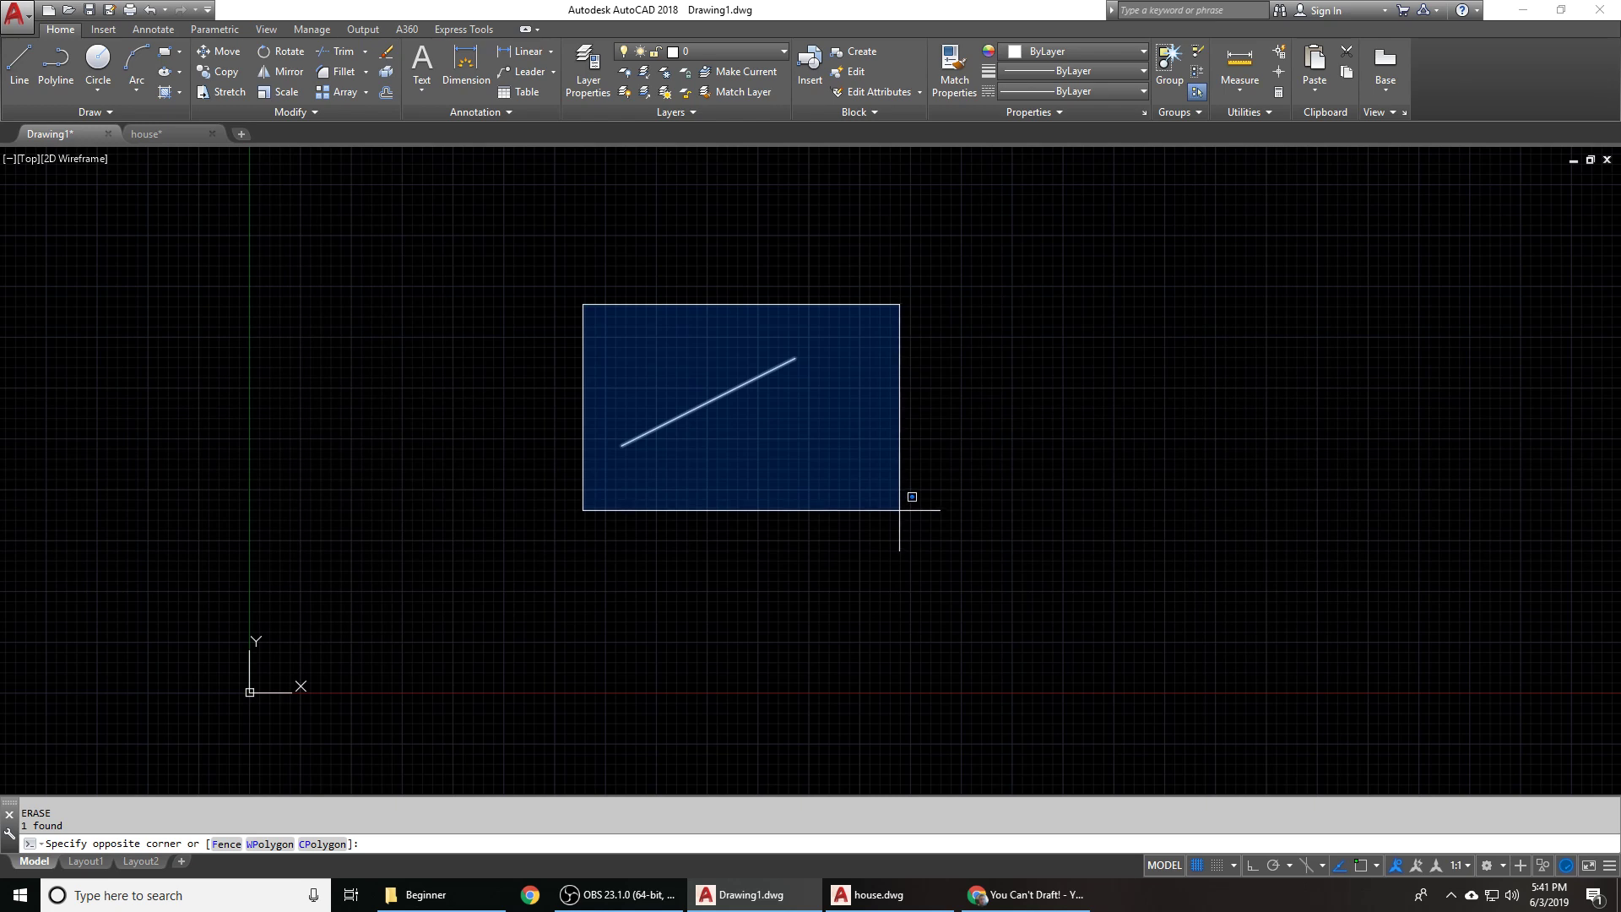
key("Escape")
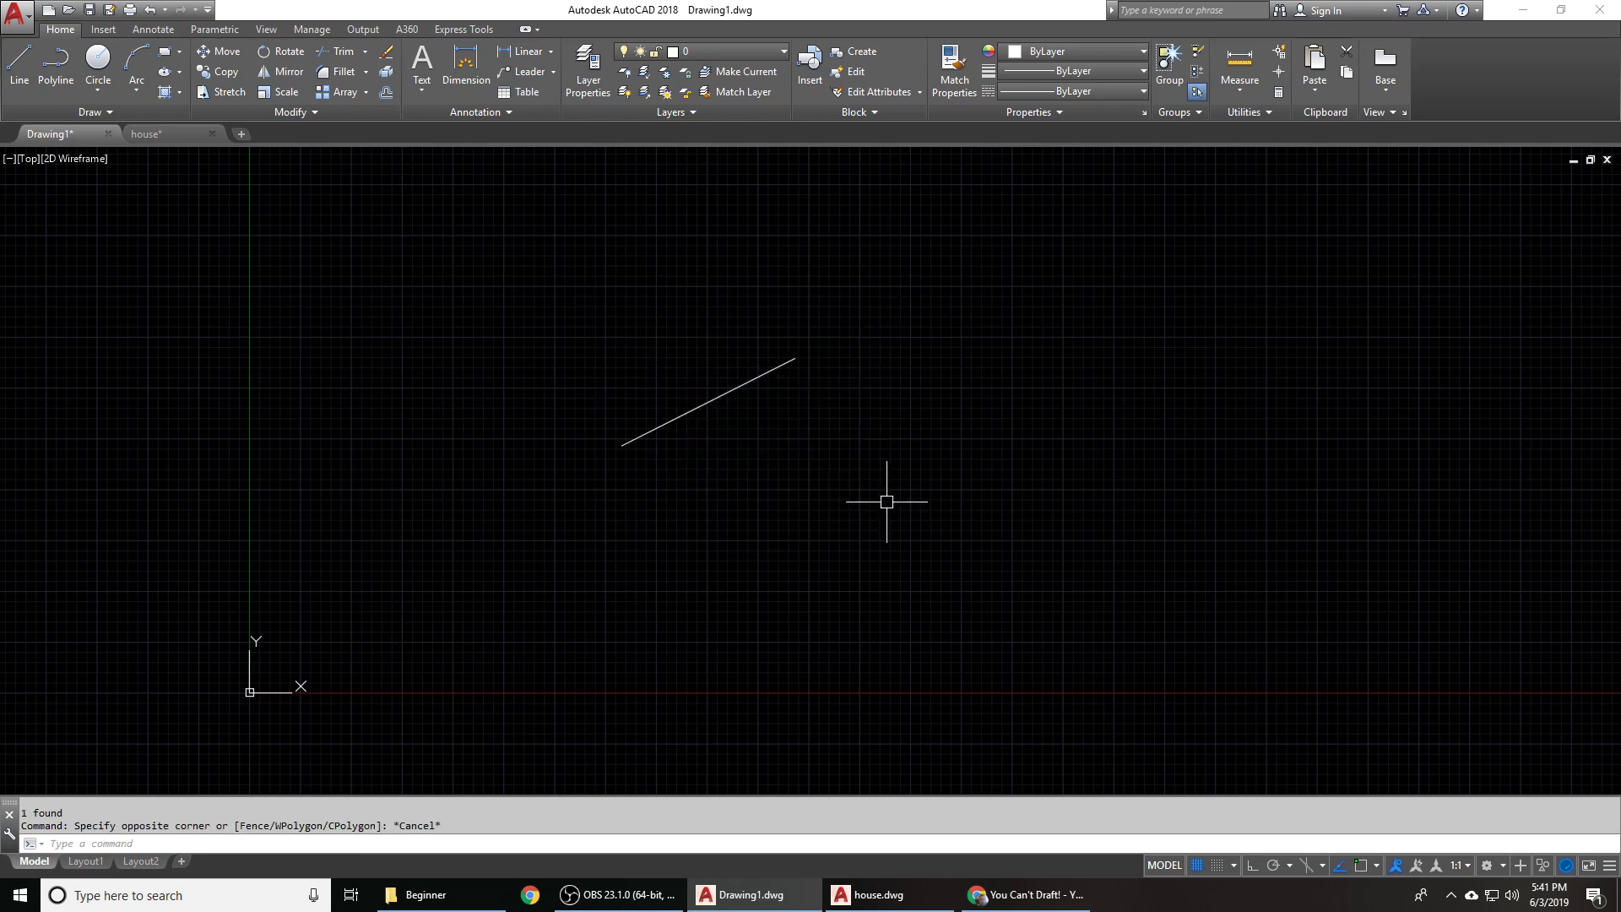
left_click(905, 490)
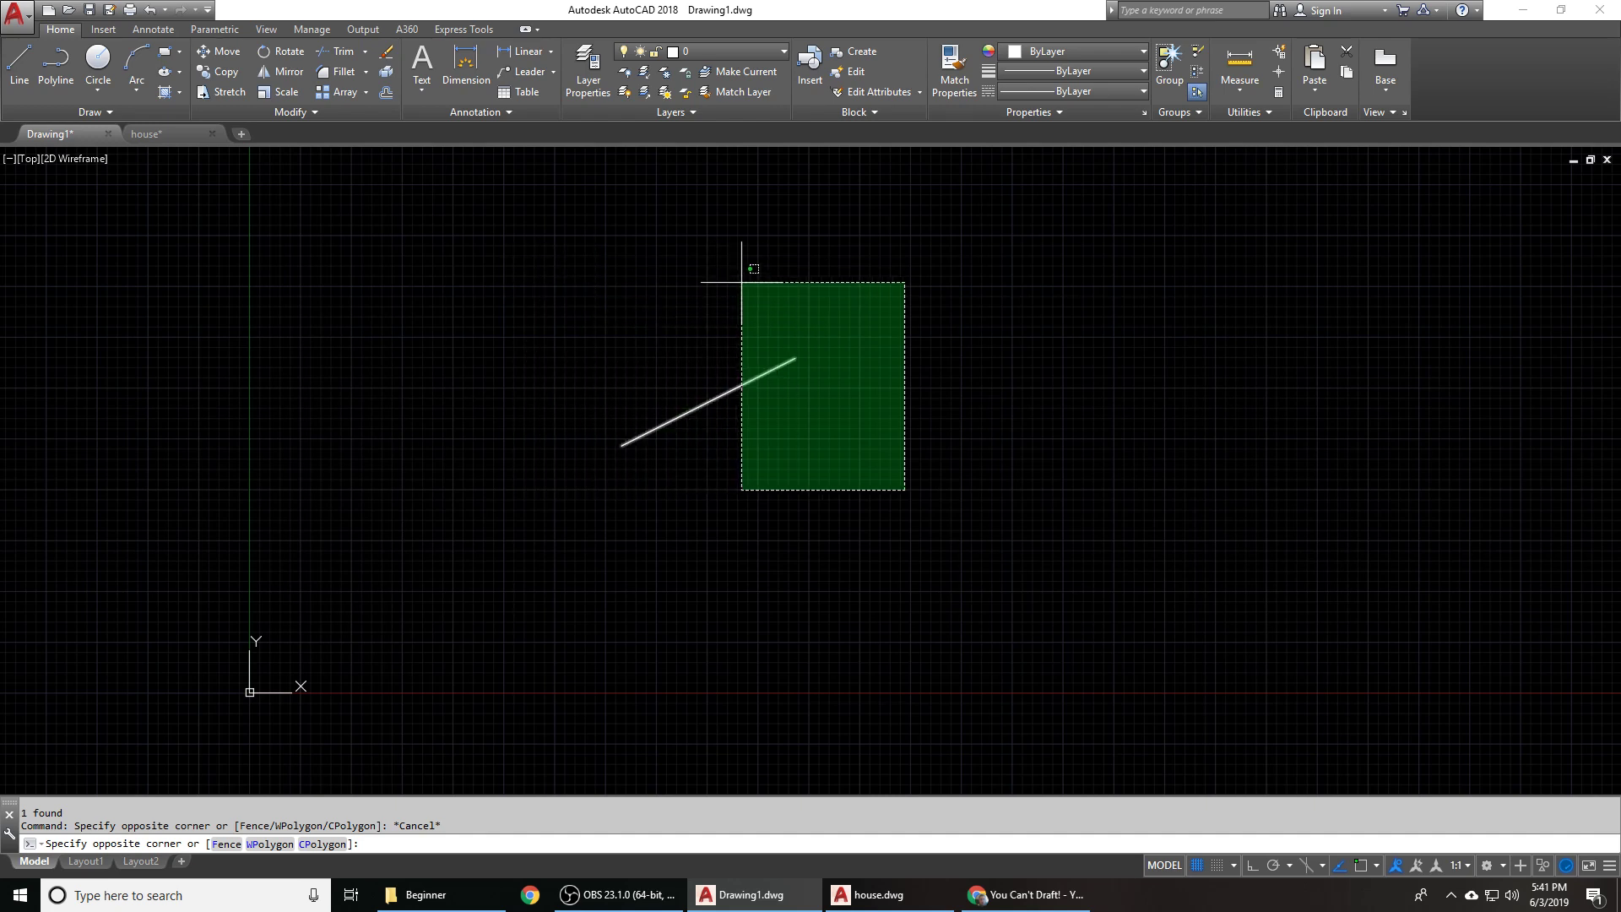
key("Escape")
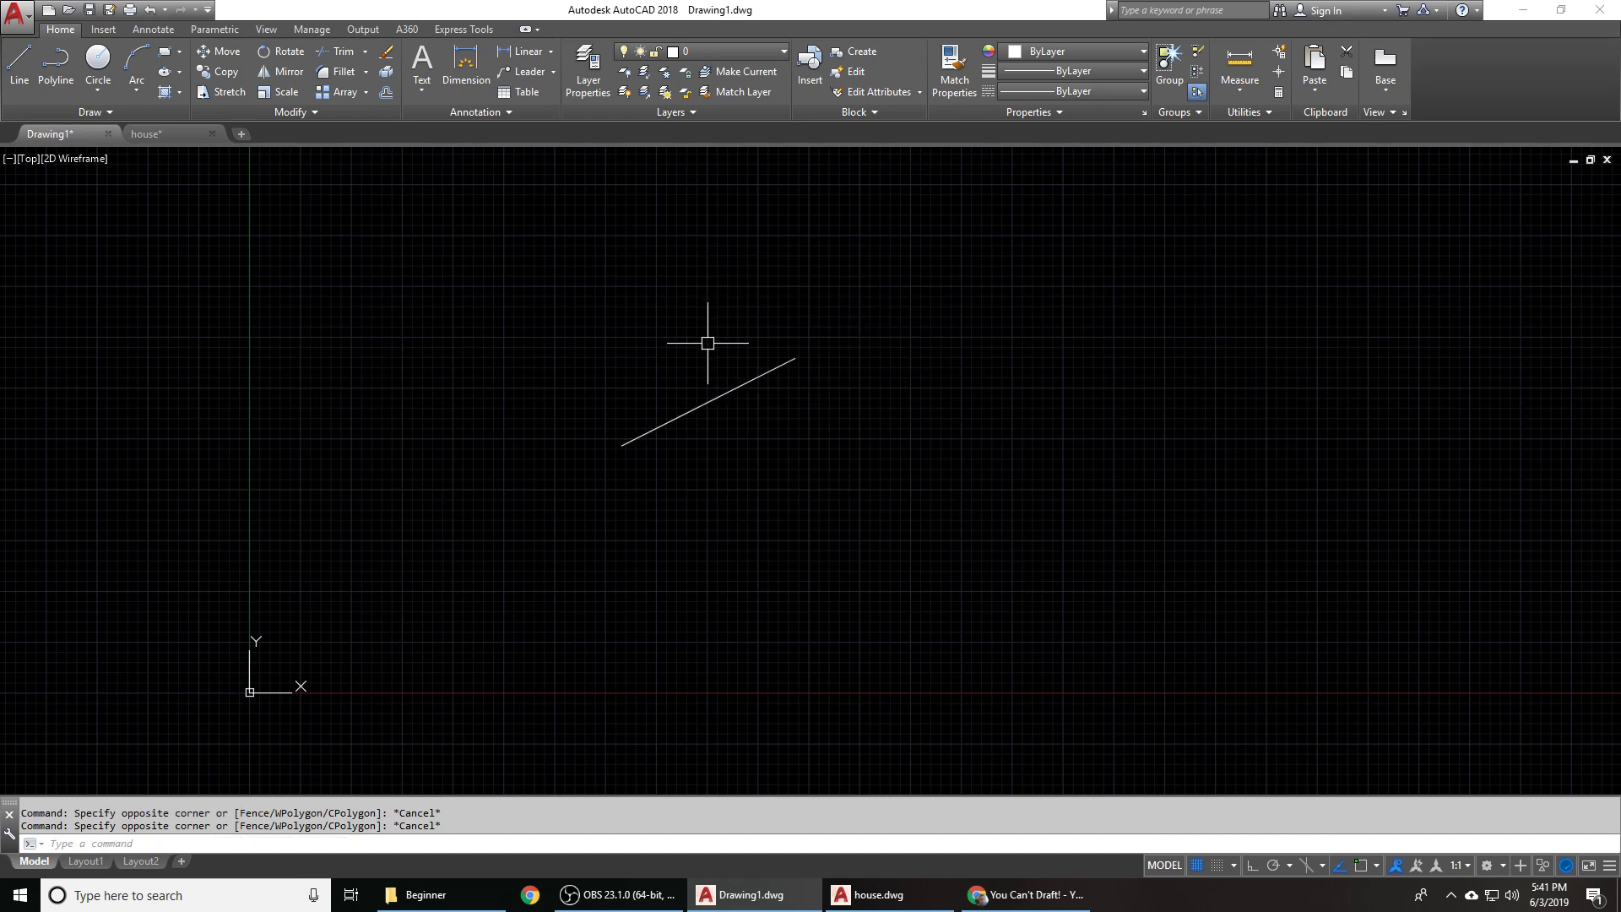
- Draw a small circle with a radius of about 0.83 just above the middle of the diagonal line
type("c")
key("Return")
left_click(695, 374)
left_click(688, 358)
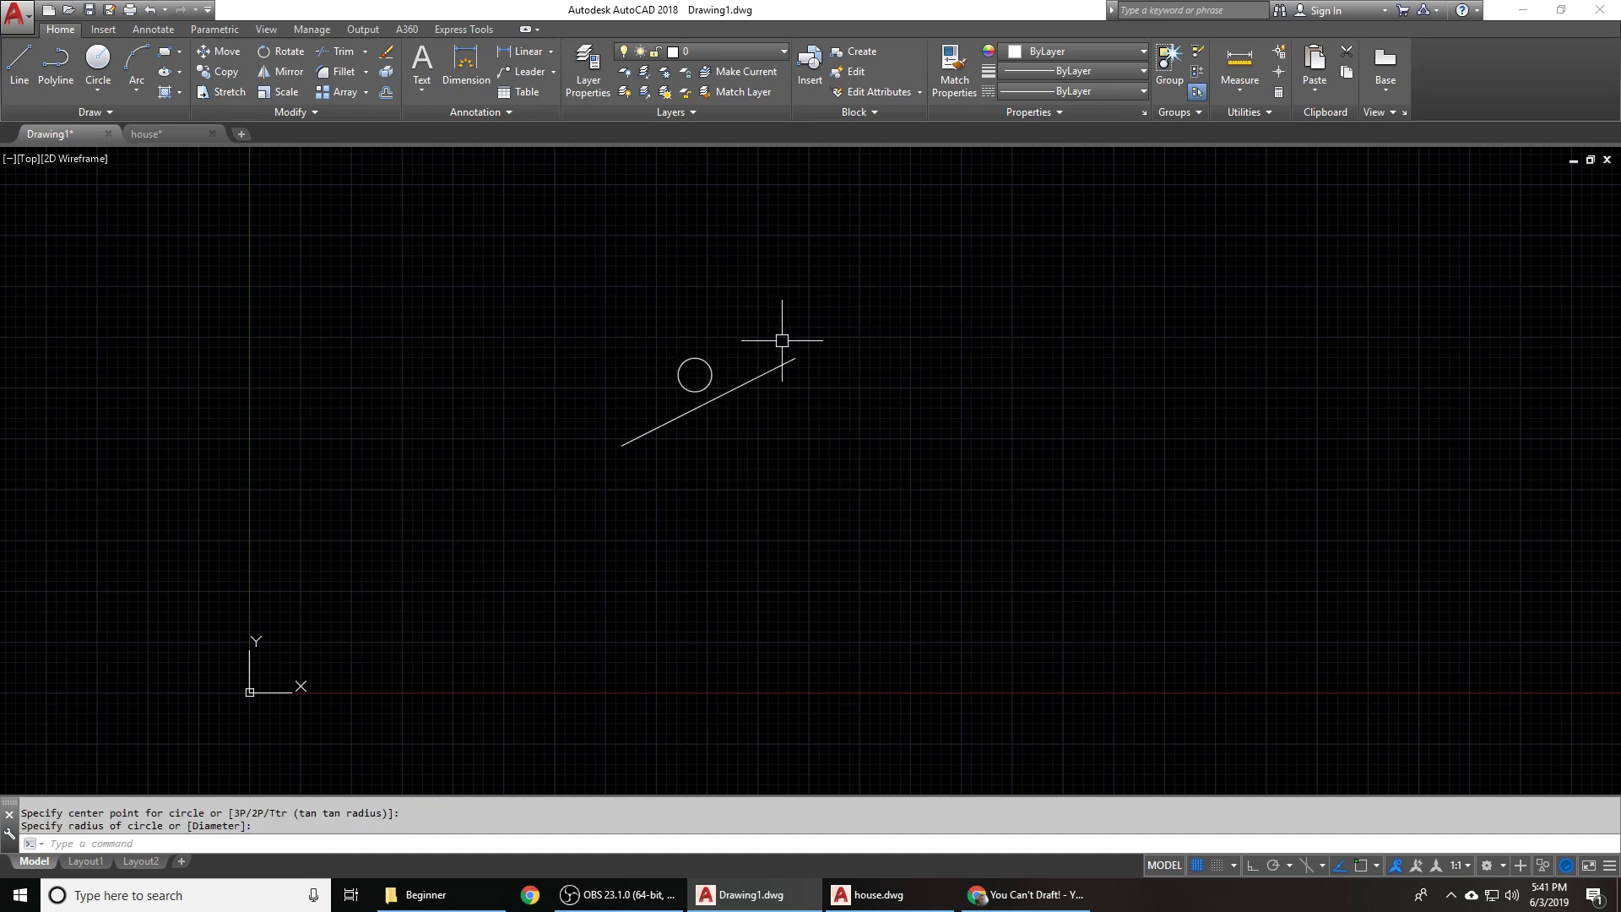
type("c")
key("Return")
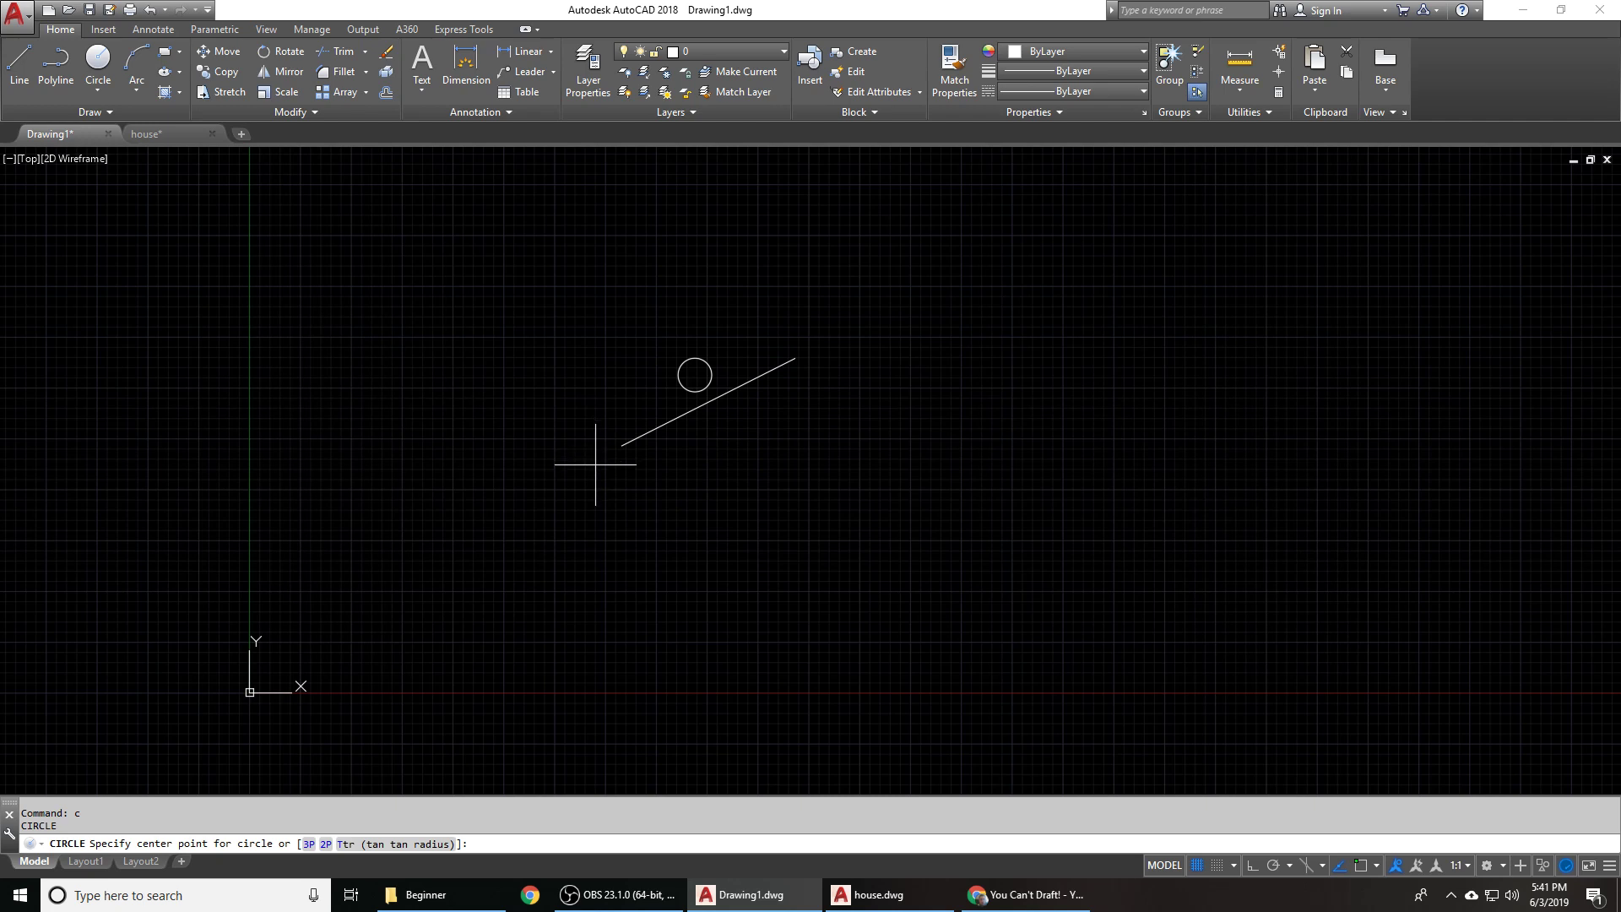
left_click(581, 465)
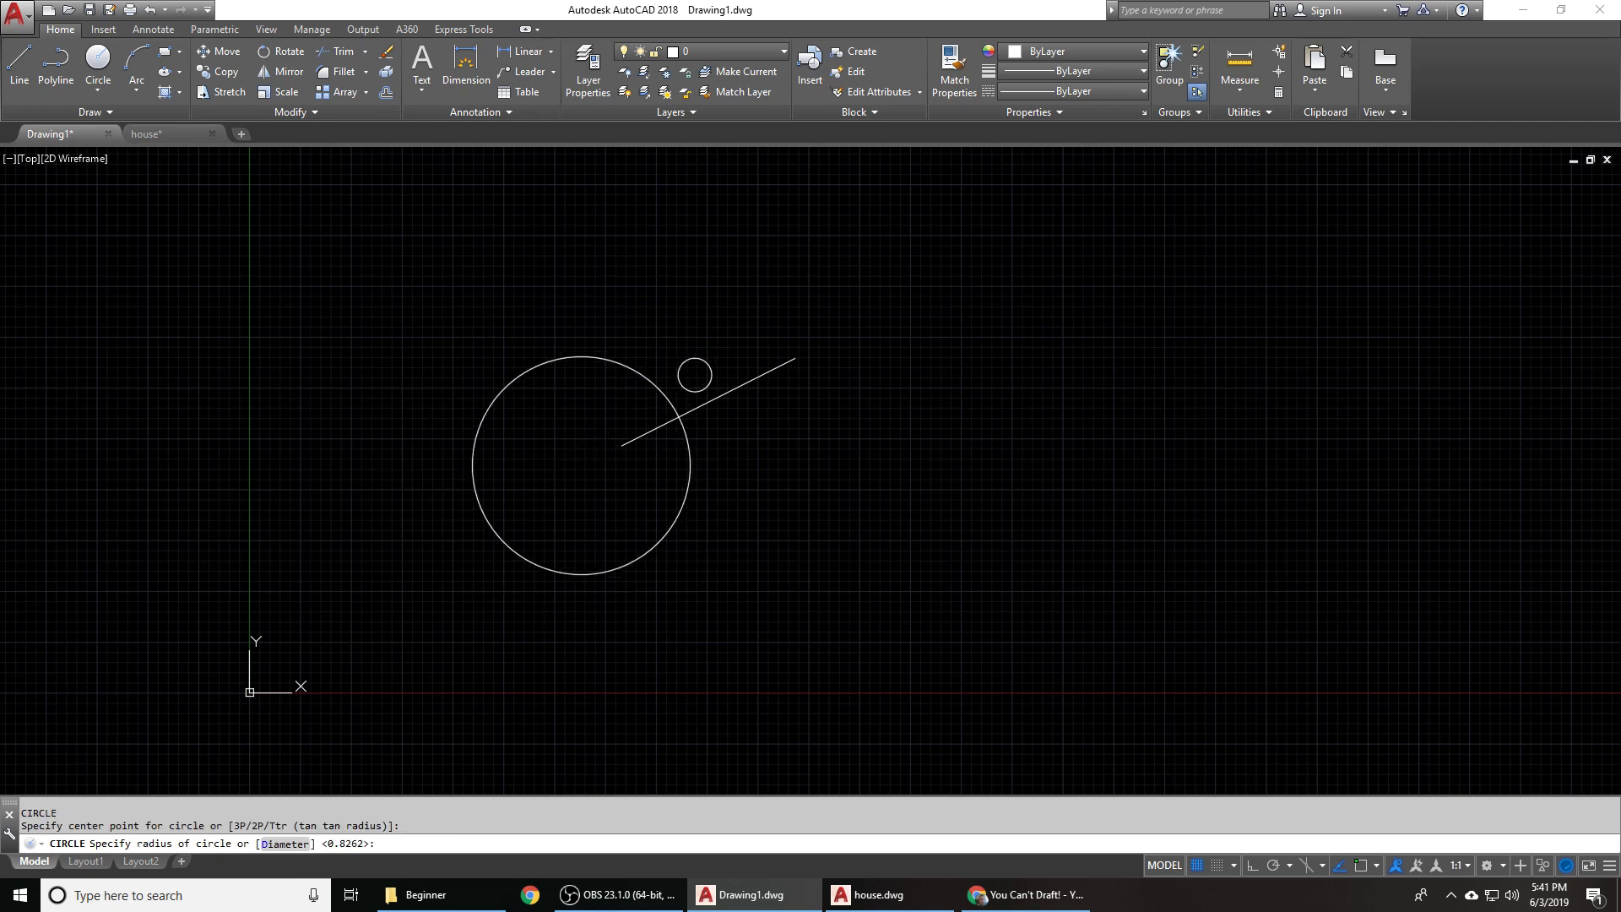
key("Escape")
- Preview a window selection and a crossing selection over the circle and line, cancelling both
left_click(568, 318)
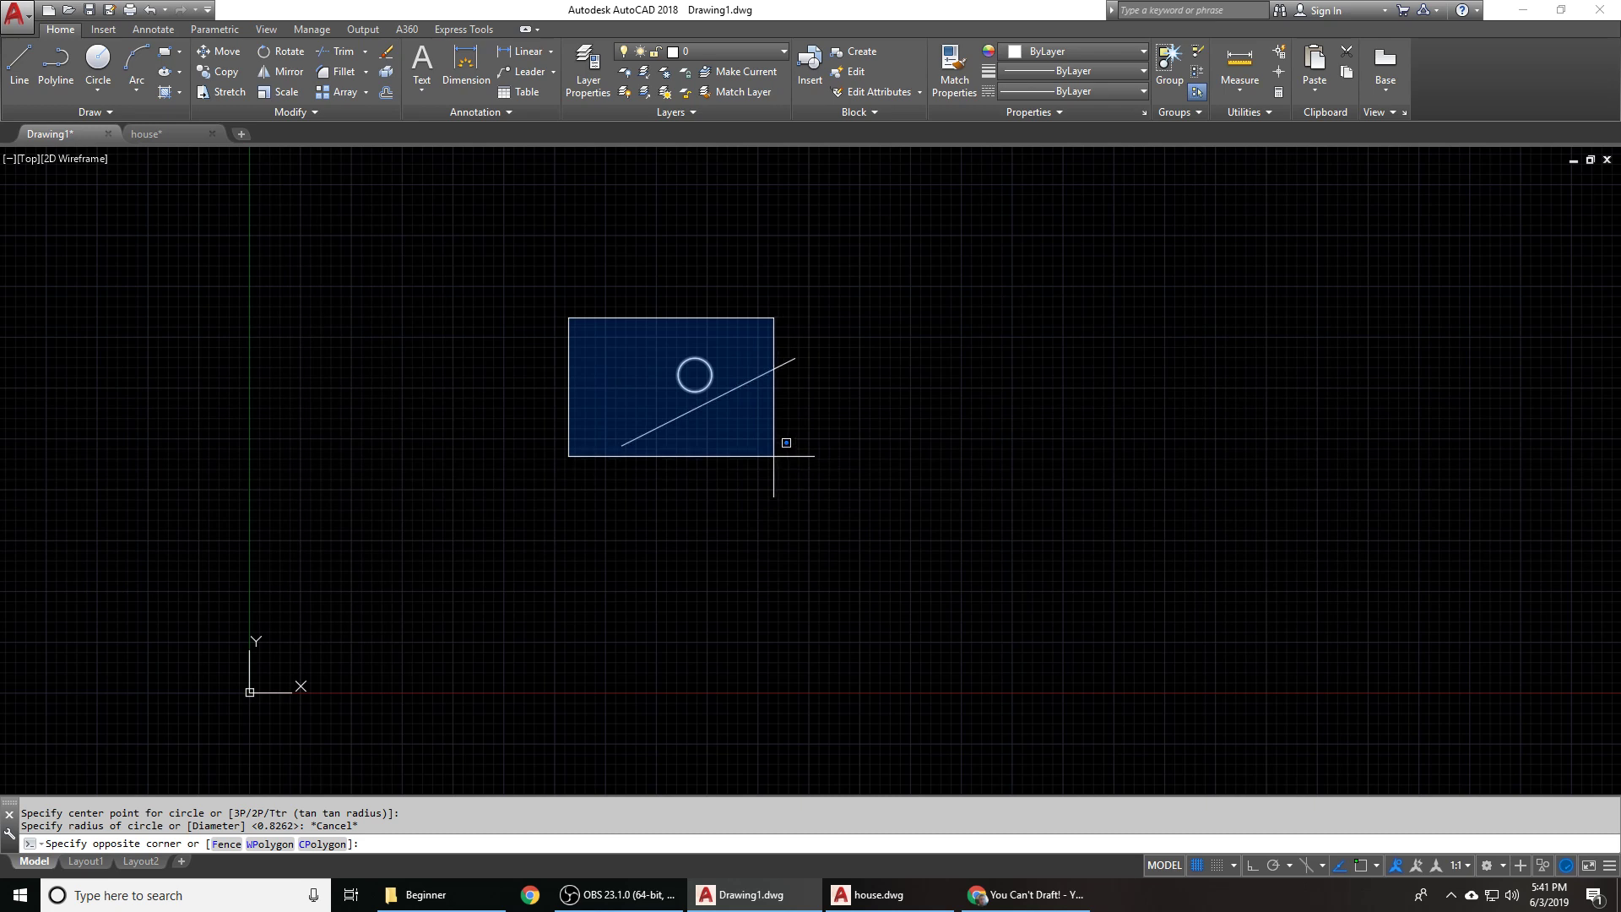
key("Escape")
left_click(885, 494)
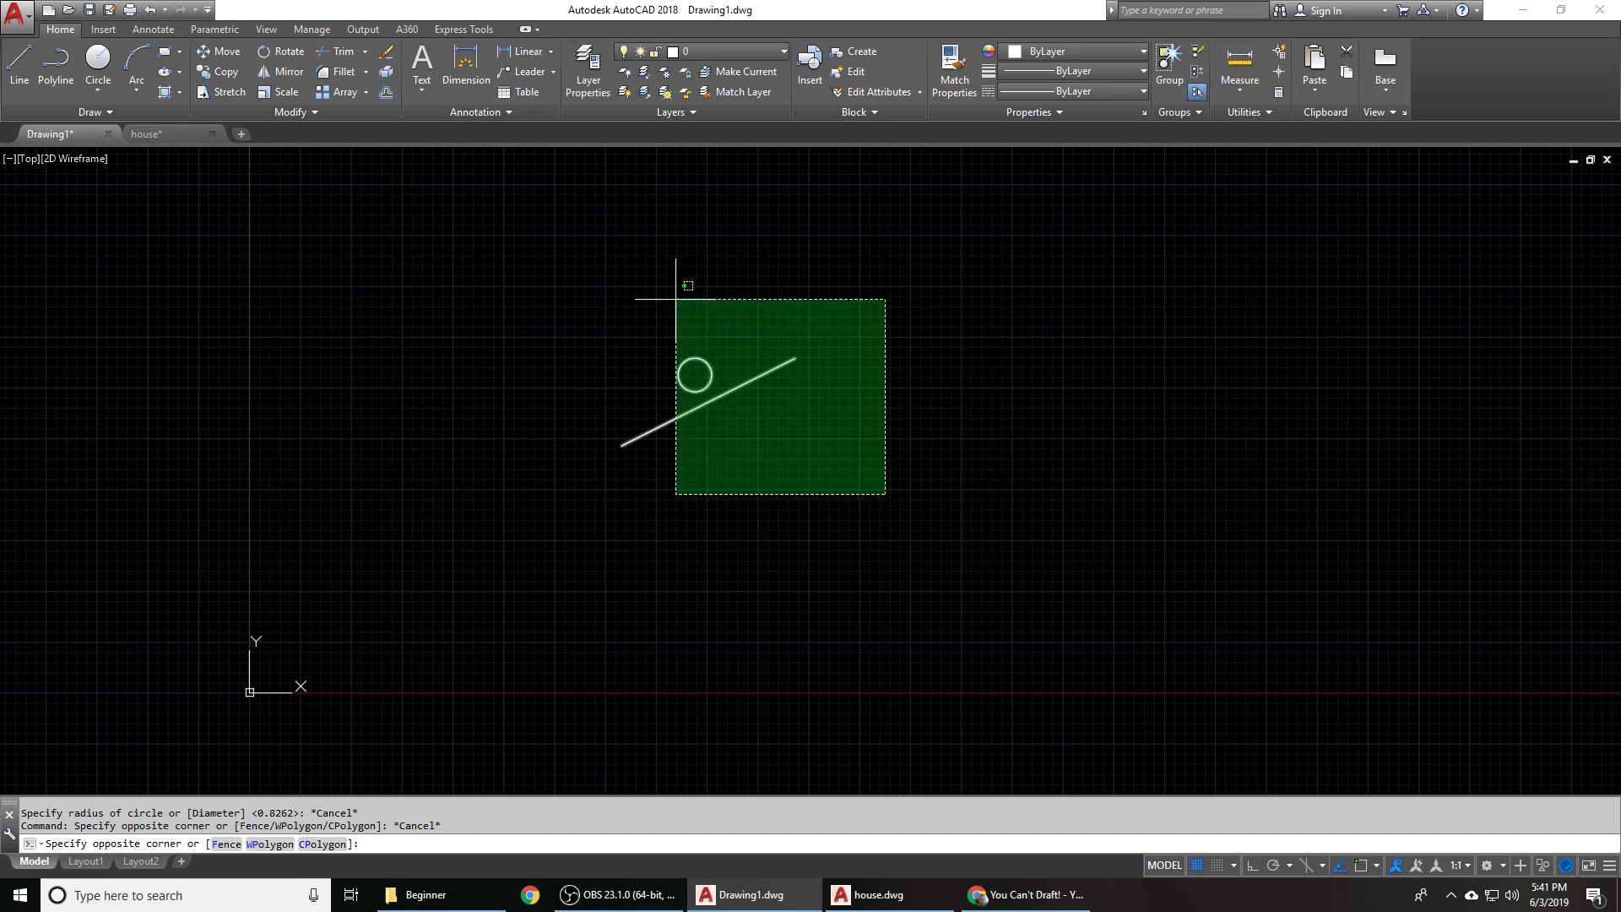
key("Escape")
key("Escape")
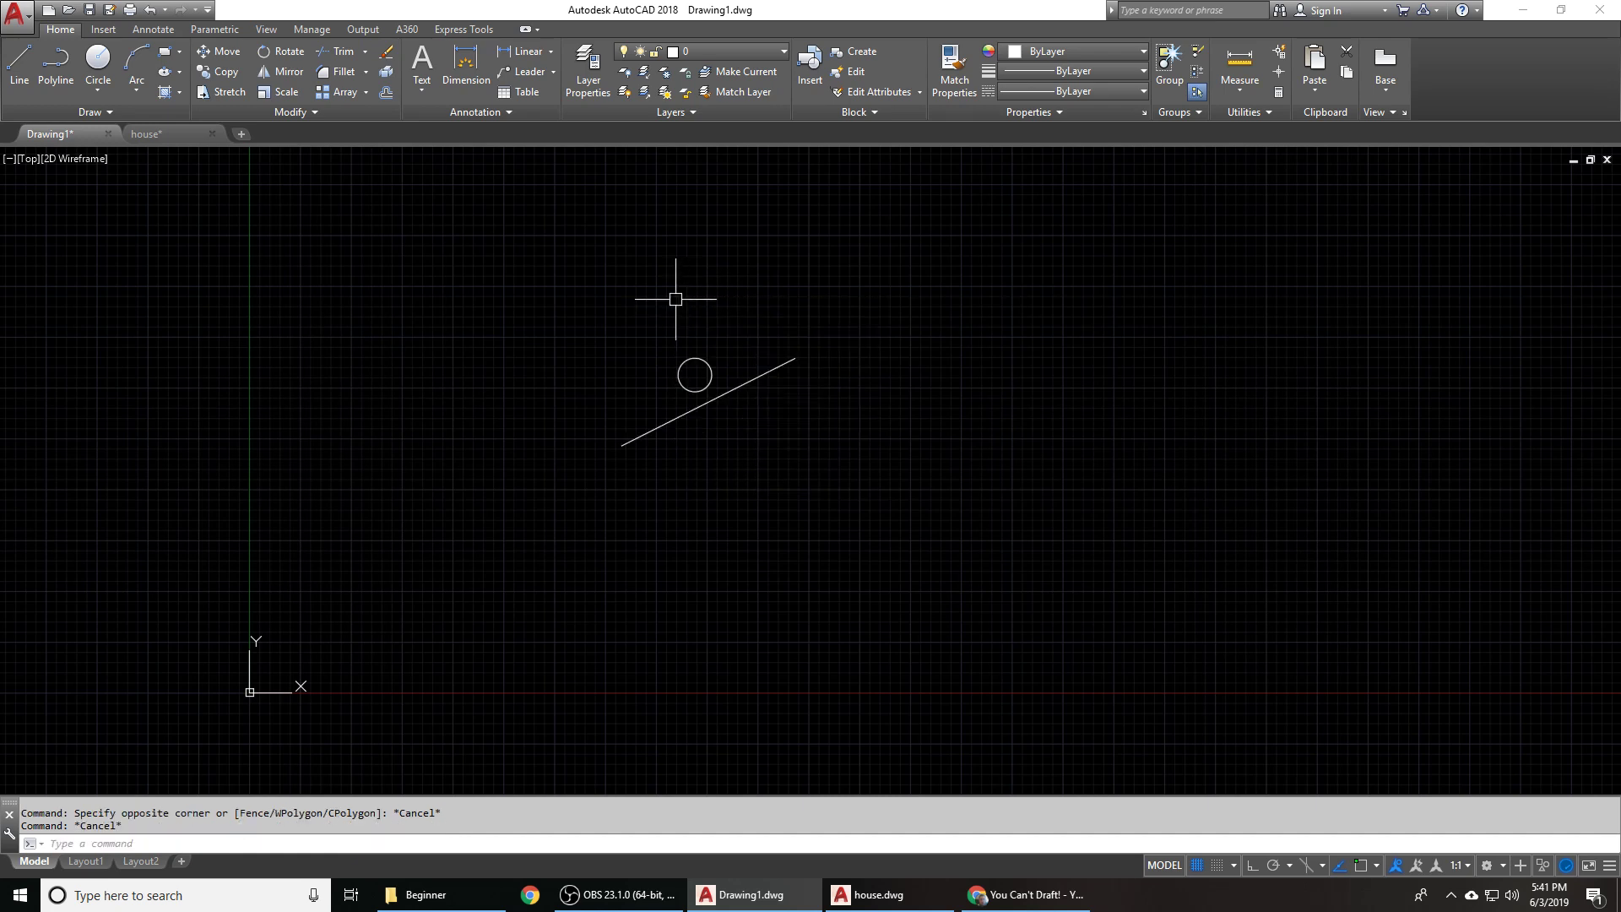
- Try the Move command on the line, choosing it with a crossing selection over its upper end, and cancel
type("m")
key("Return")
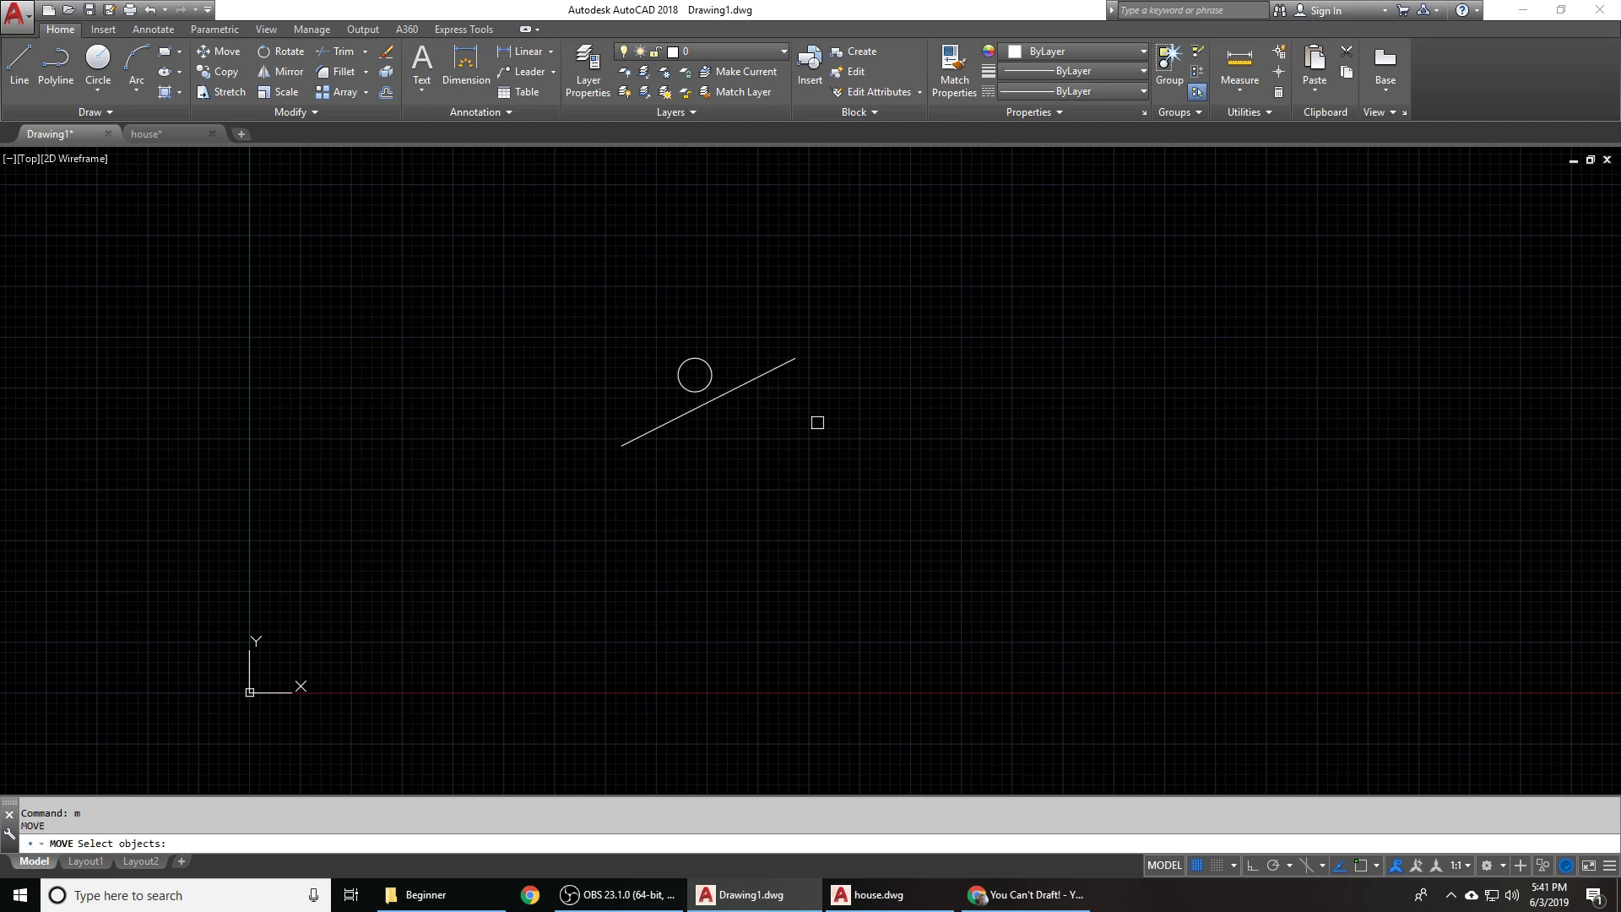
left_click(820, 425)
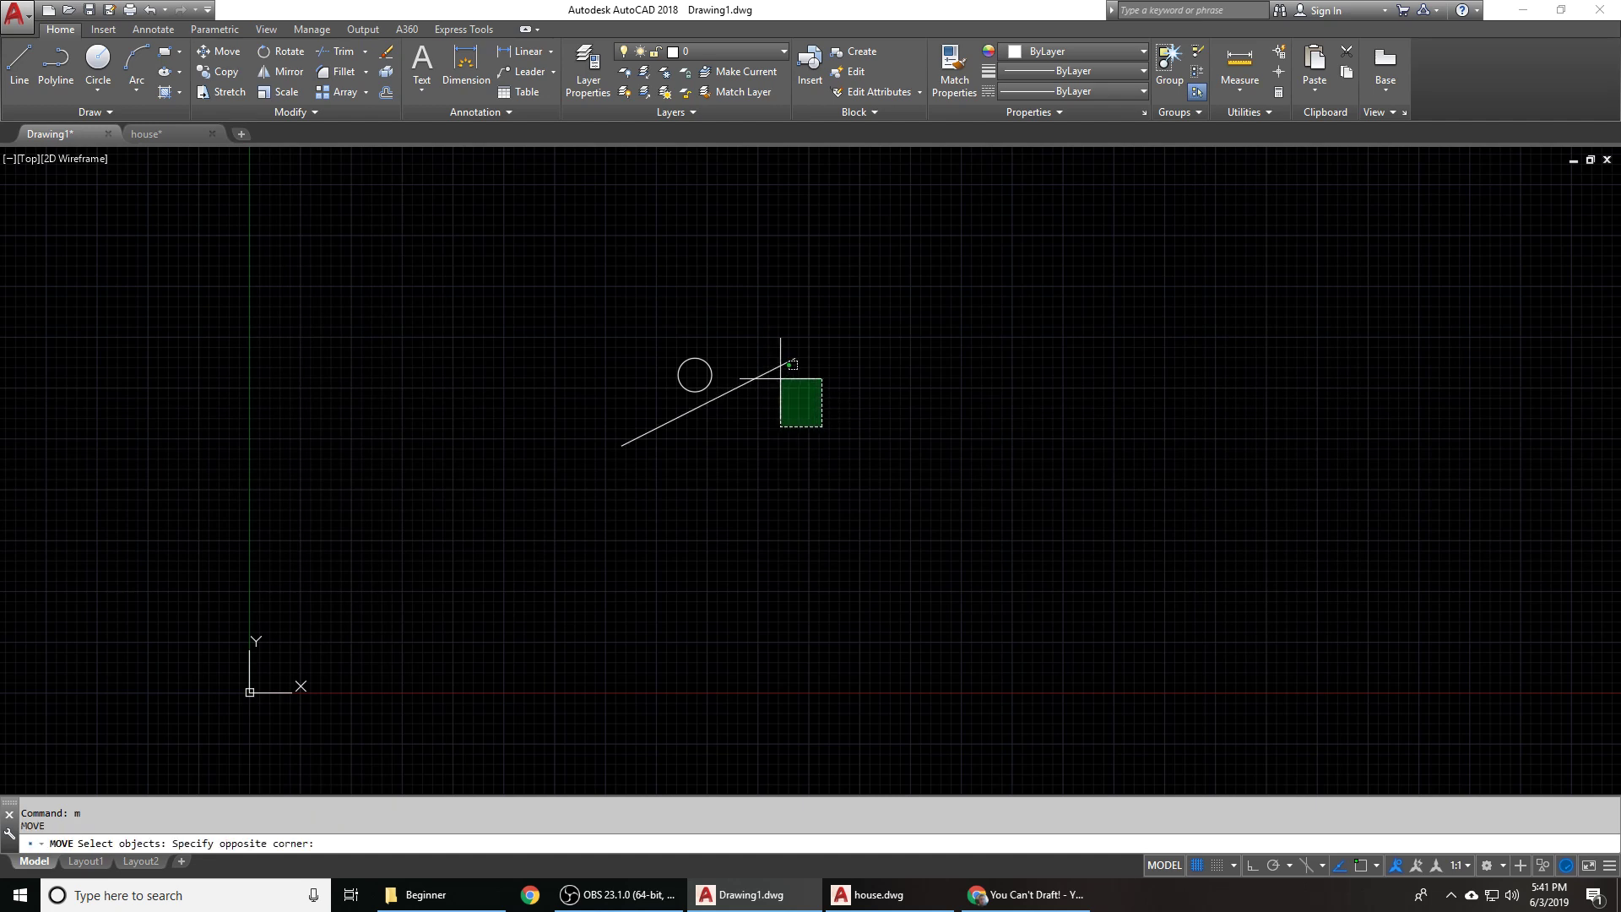
left_click(765, 310)
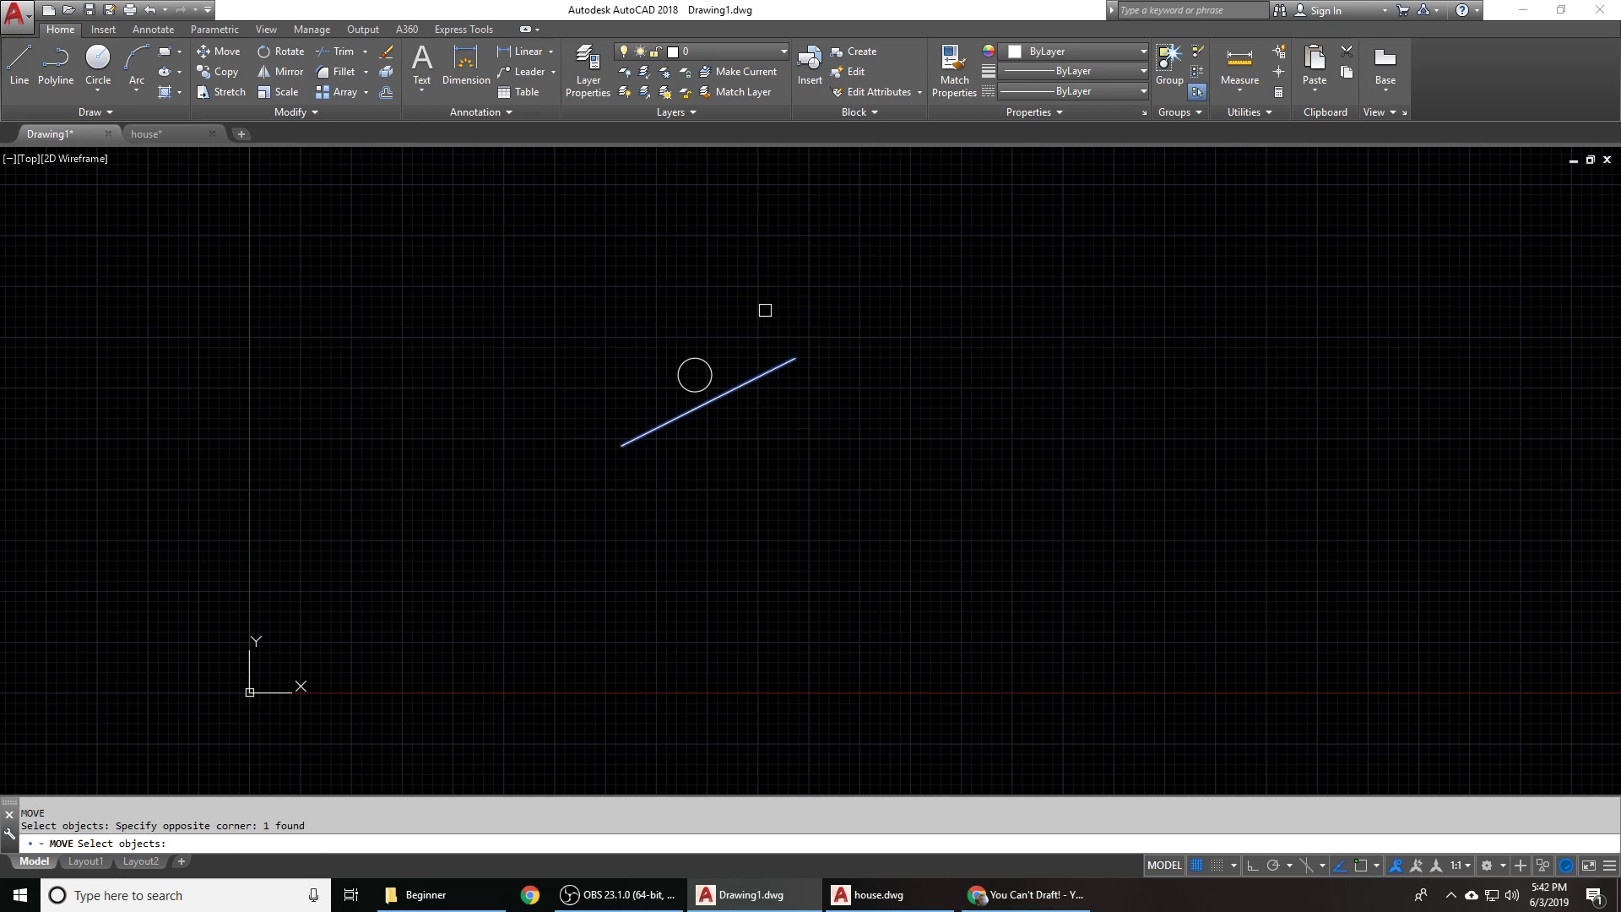
key("Return")
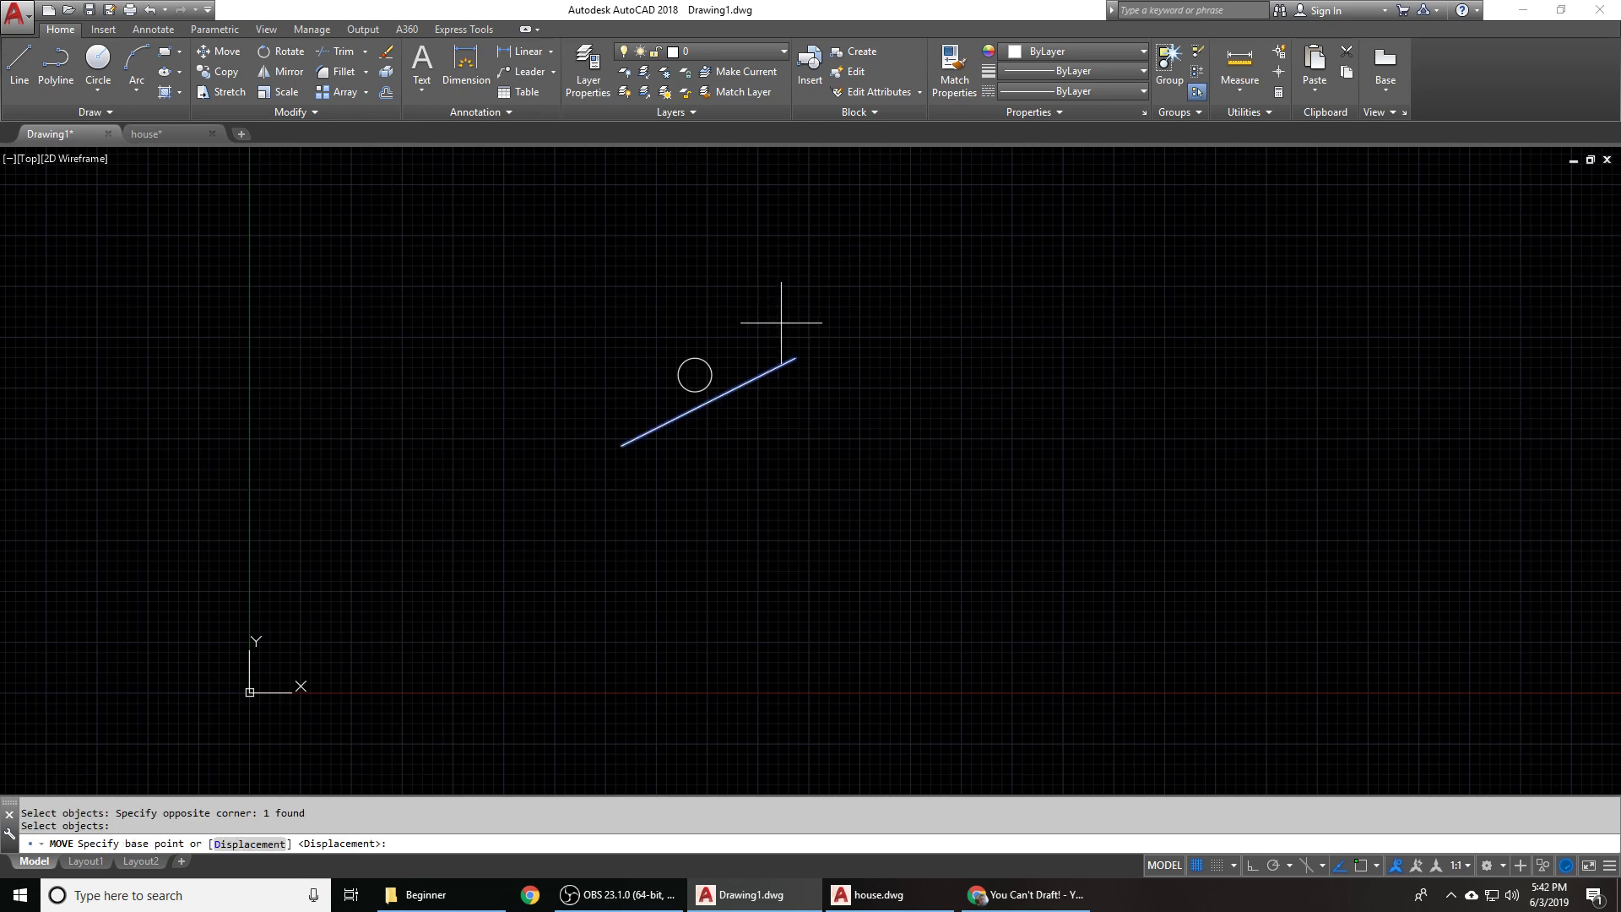
key("Escape")
left_click(812, 361)
left_click(809, 391)
key("Escape")
left_click(814, 427)
key("Escape")
- Try the Move command on the circle, choosing it with a window selection, and cancel after setting a base point
type("m")
key("Return")
left_click(550, 273)
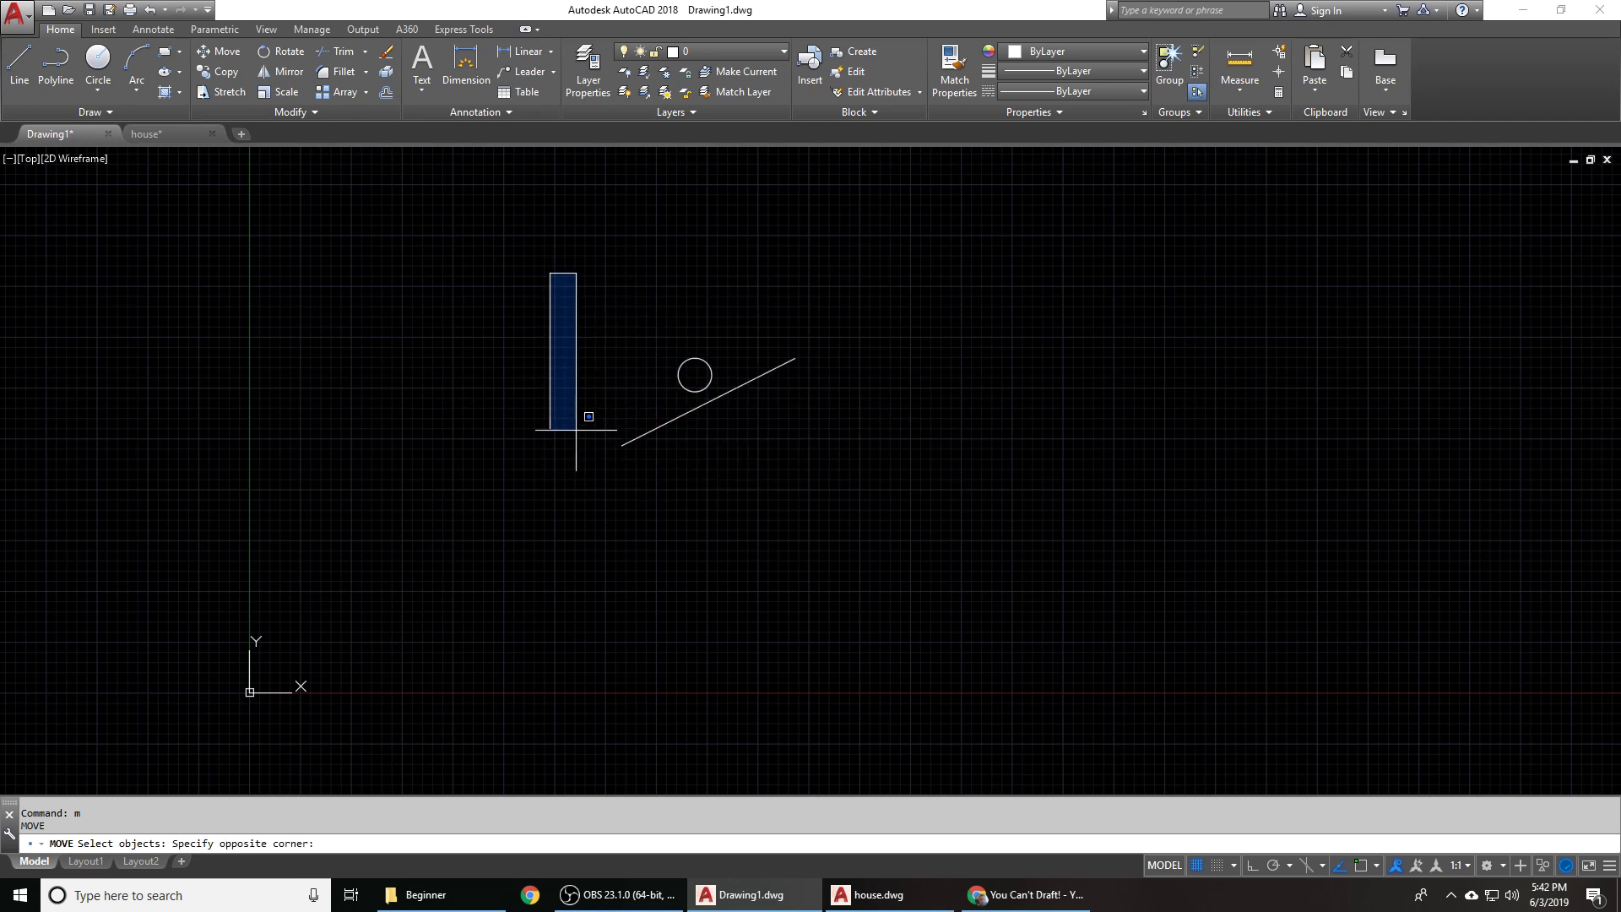
left_click(731, 471)
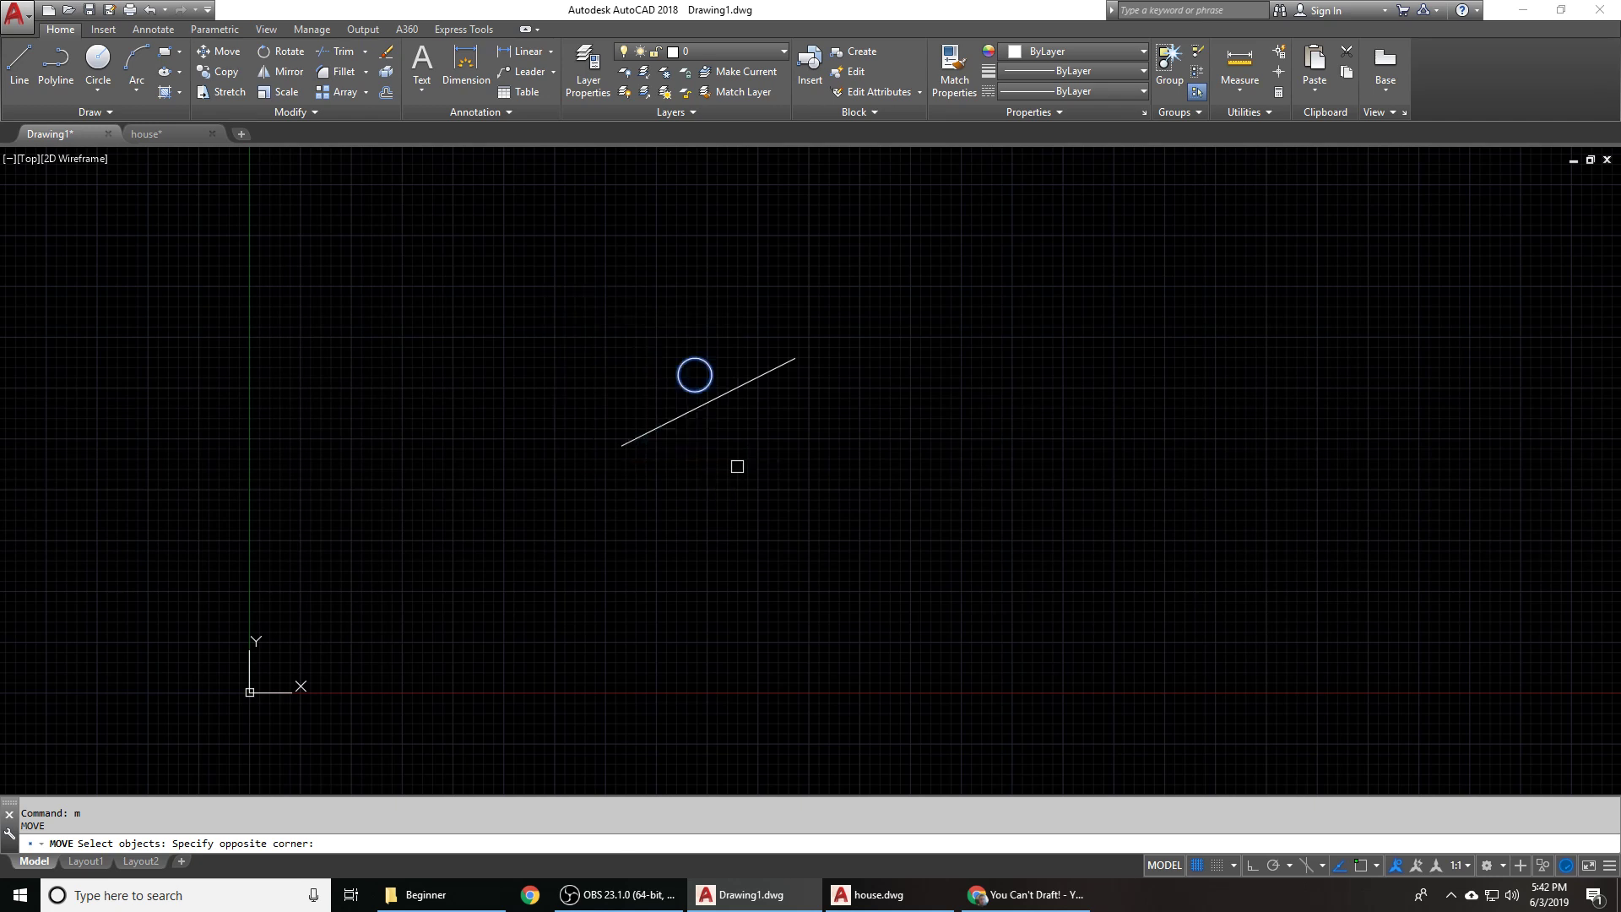
key("Return")
left_click(722, 280)
key("Escape")
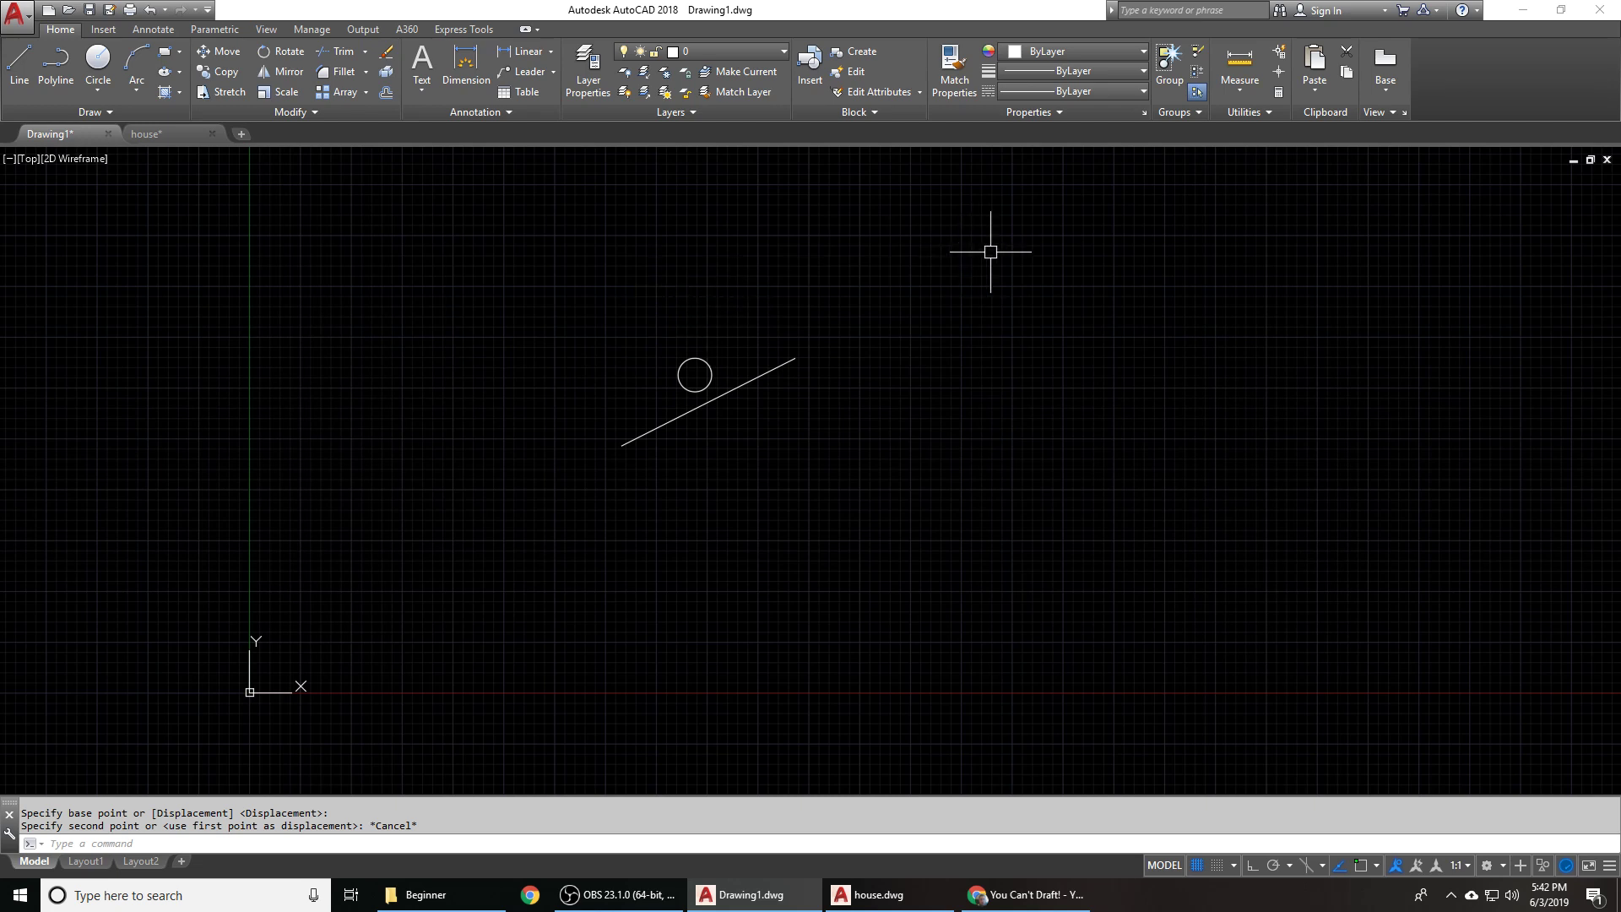
- Select the circle and the diagonal line together with a freehand lasso selection
mouse_move(933, 267)
left_mouse_down()
mouse_move(1155, 383)
mouse_move(975, 318)
mouse_move(782, 463)
left_mouse_up()
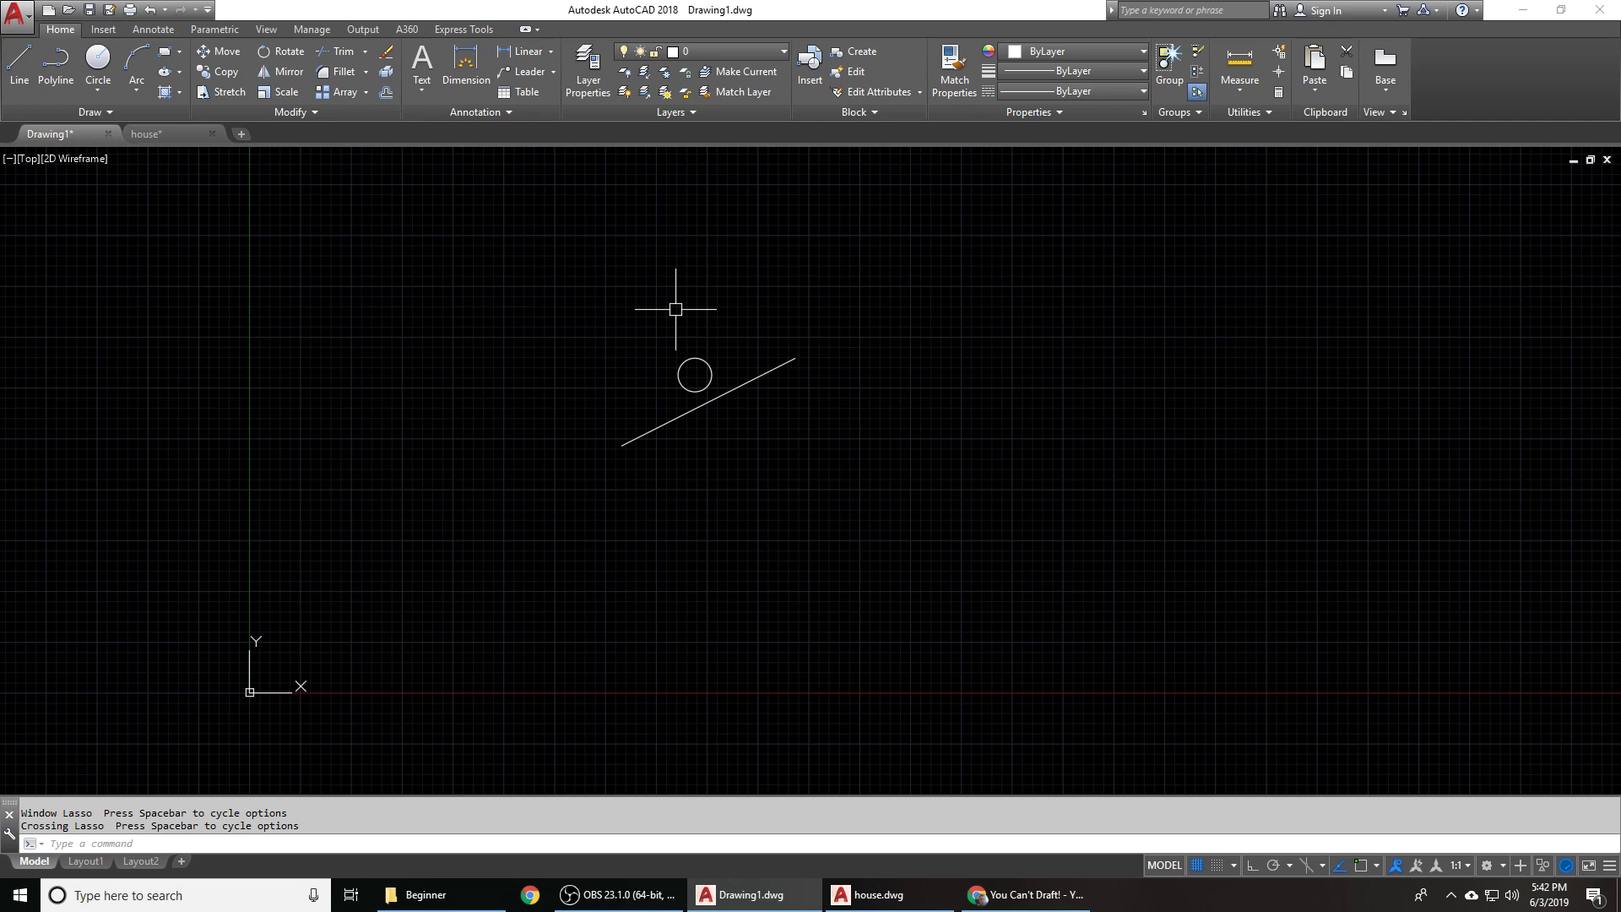
mouse_move(853, 257)
left_mouse_down()
mouse_move(1129, 405)
mouse_move(851, 262)
left_mouse_up()
mouse_move(644, 312)
left_mouse_down()
mouse_move(803, 327)
mouse_move(819, 374)
mouse_move(755, 427)
mouse_move(637, 461)
mouse_move(599, 454)
mouse_move(597, 369)
left_mouse_up()
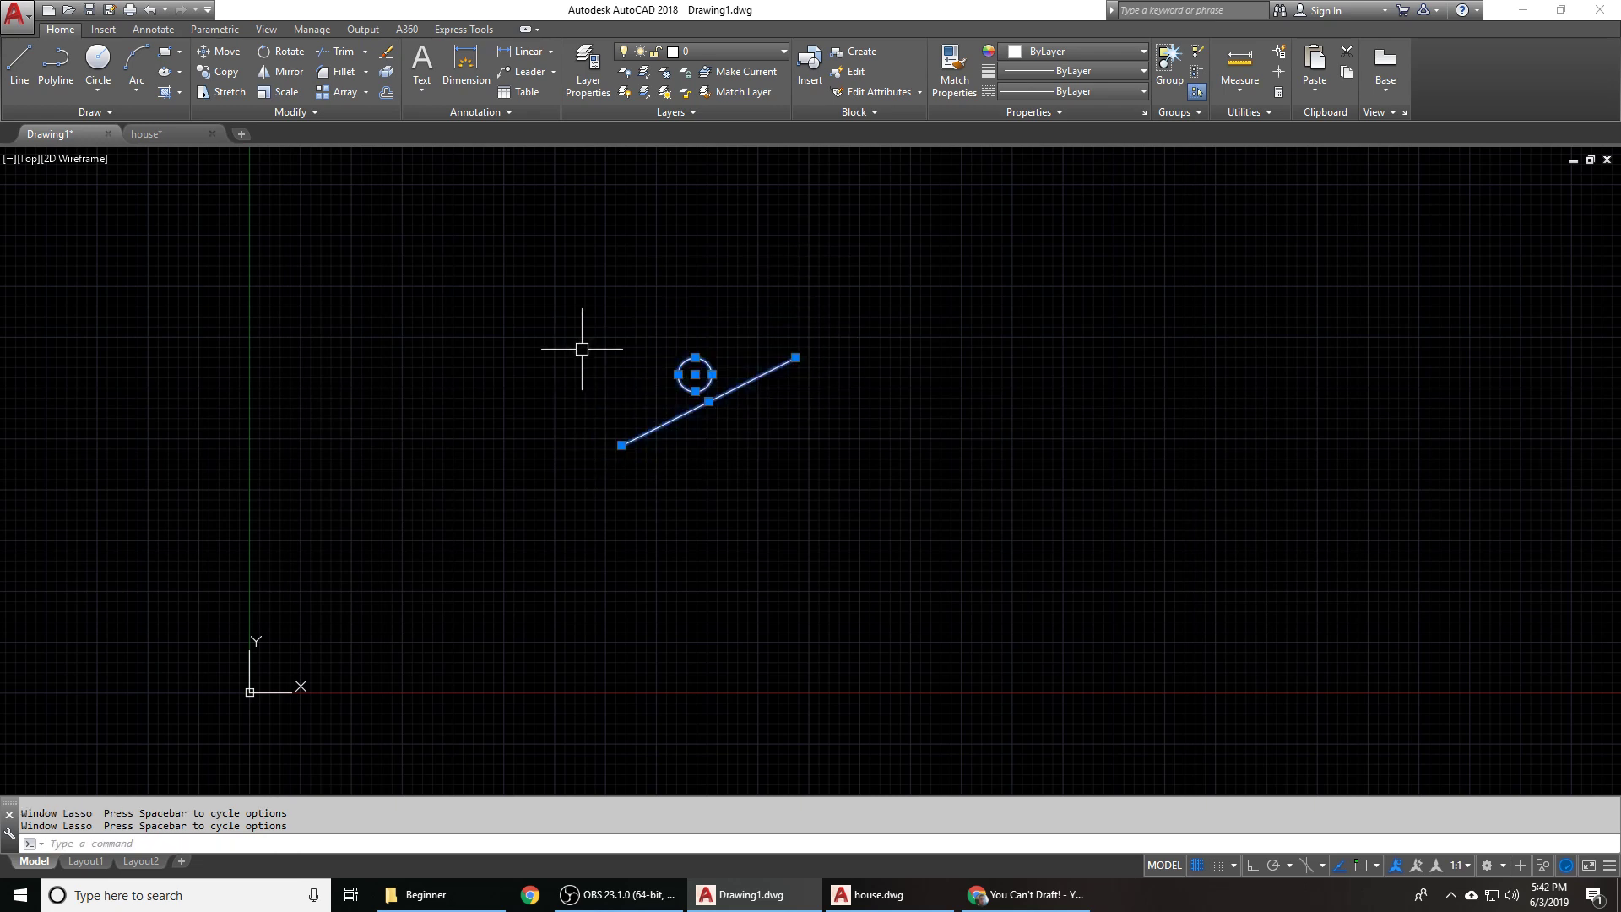
- Clear the selection, try a freehand window lasso around the circle only, and deselect it
key("Escape")
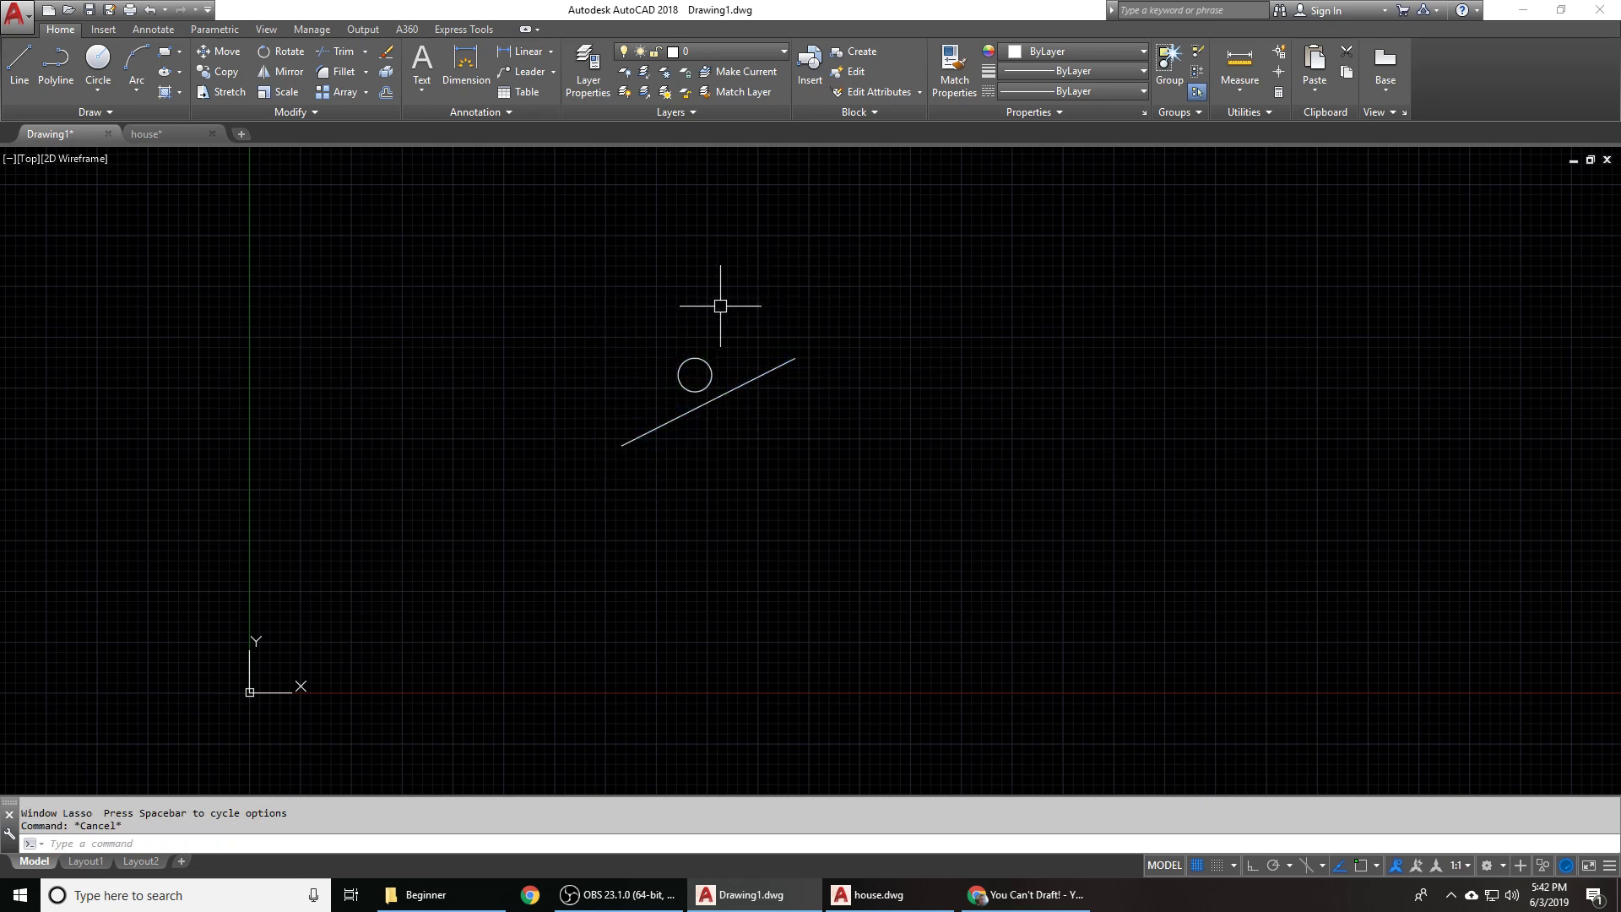
mouse_move(637, 350)
left_mouse_down()
mouse_move(743, 329)
mouse_move(806, 352)
mouse_move(764, 409)
mouse_move(657, 445)
left_mouse_up()
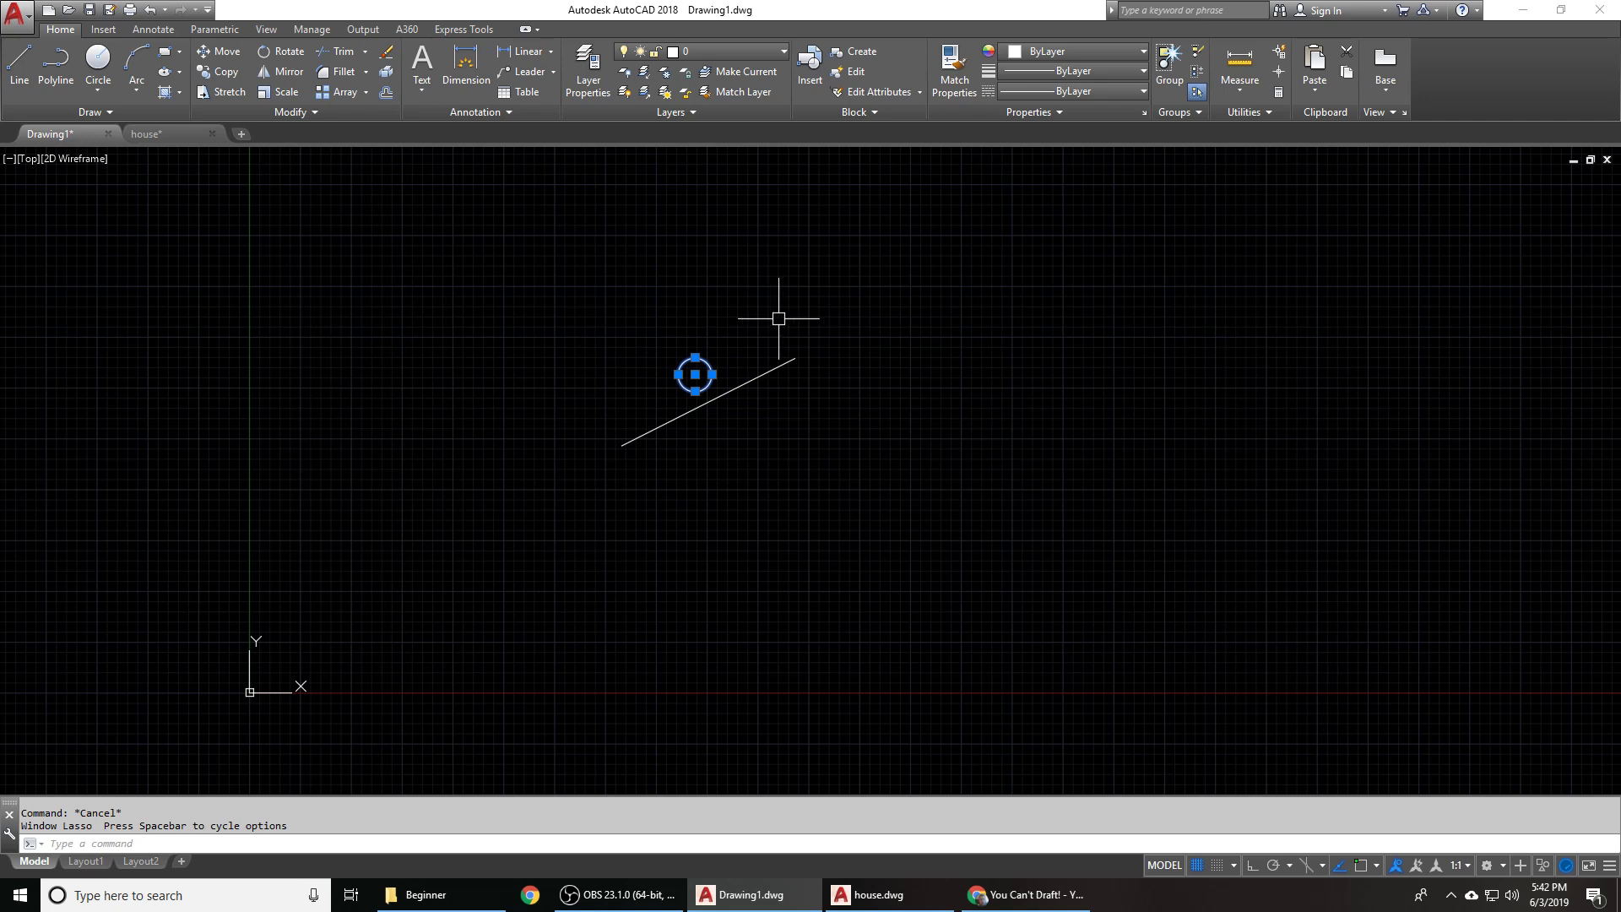
key("Escape")
- Try freehand lasso selections in the space around the circle and the diagonal line
scroll(680, 414, "up", 2)
scroll(624, 348, "up", 1)
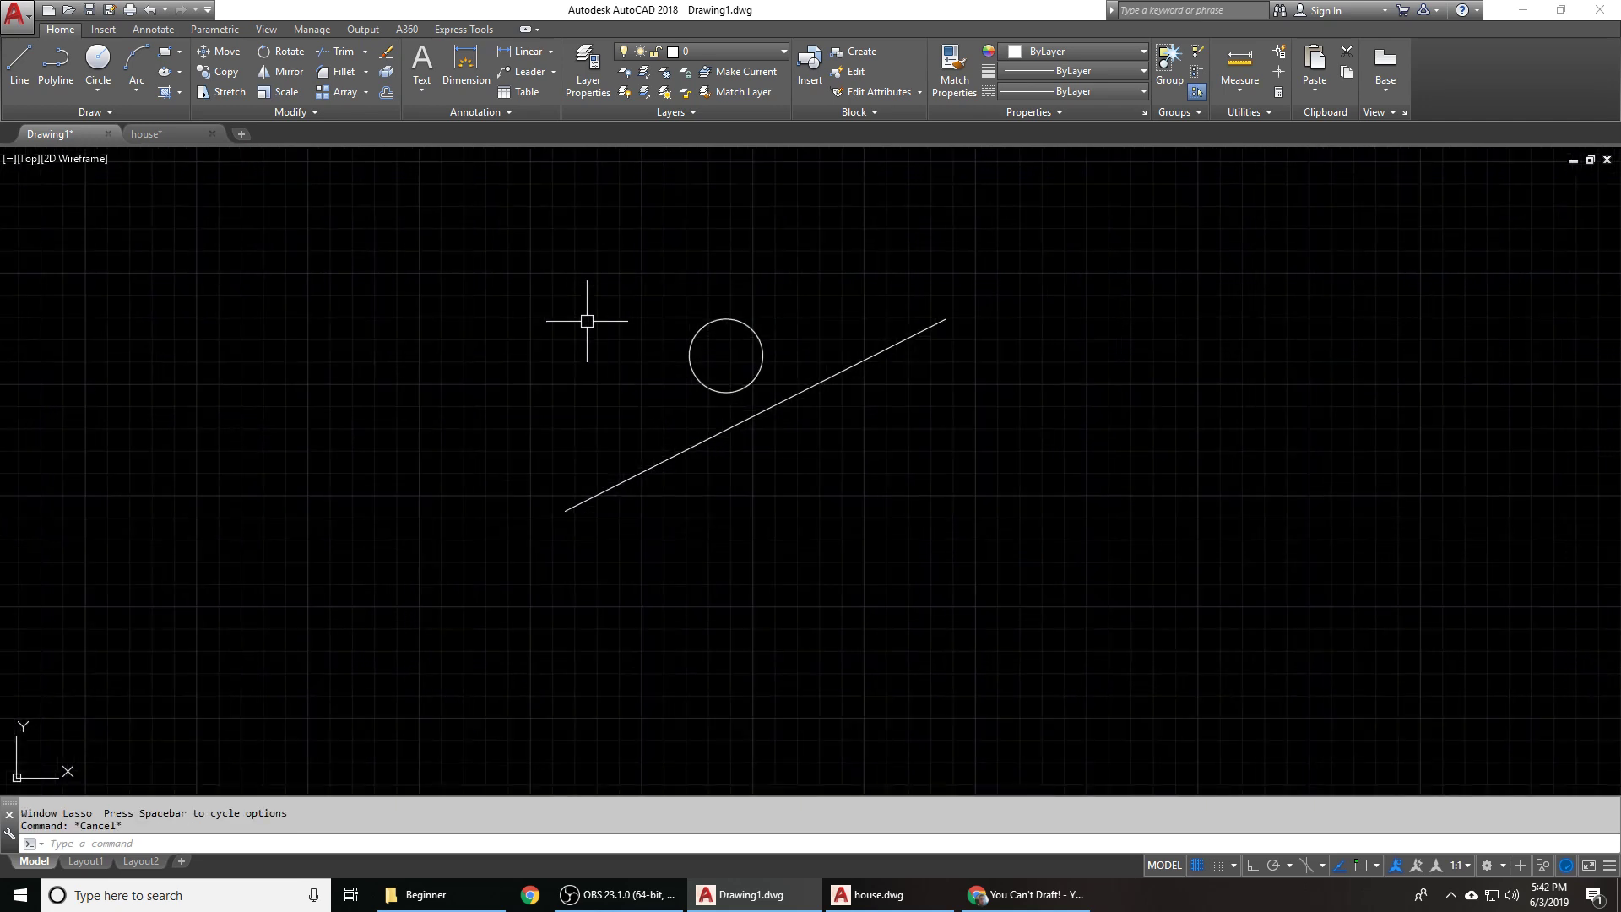
mouse_move(631, 312)
left_mouse_down()
mouse_move(722, 295)
mouse_move(769, 328)
mouse_move(772, 375)
mouse_move(727, 405)
mouse_move(635, 384)
left_mouse_up()
mouse_move(766, 302)
left_mouse_down()
mouse_move(713, 304)
mouse_move(680, 404)
mouse_move(811, 351)
mouse_move(924, 404)
mouse_move(897, 403)
left_mouse_up()
scroll(460, 400, "down", 2)
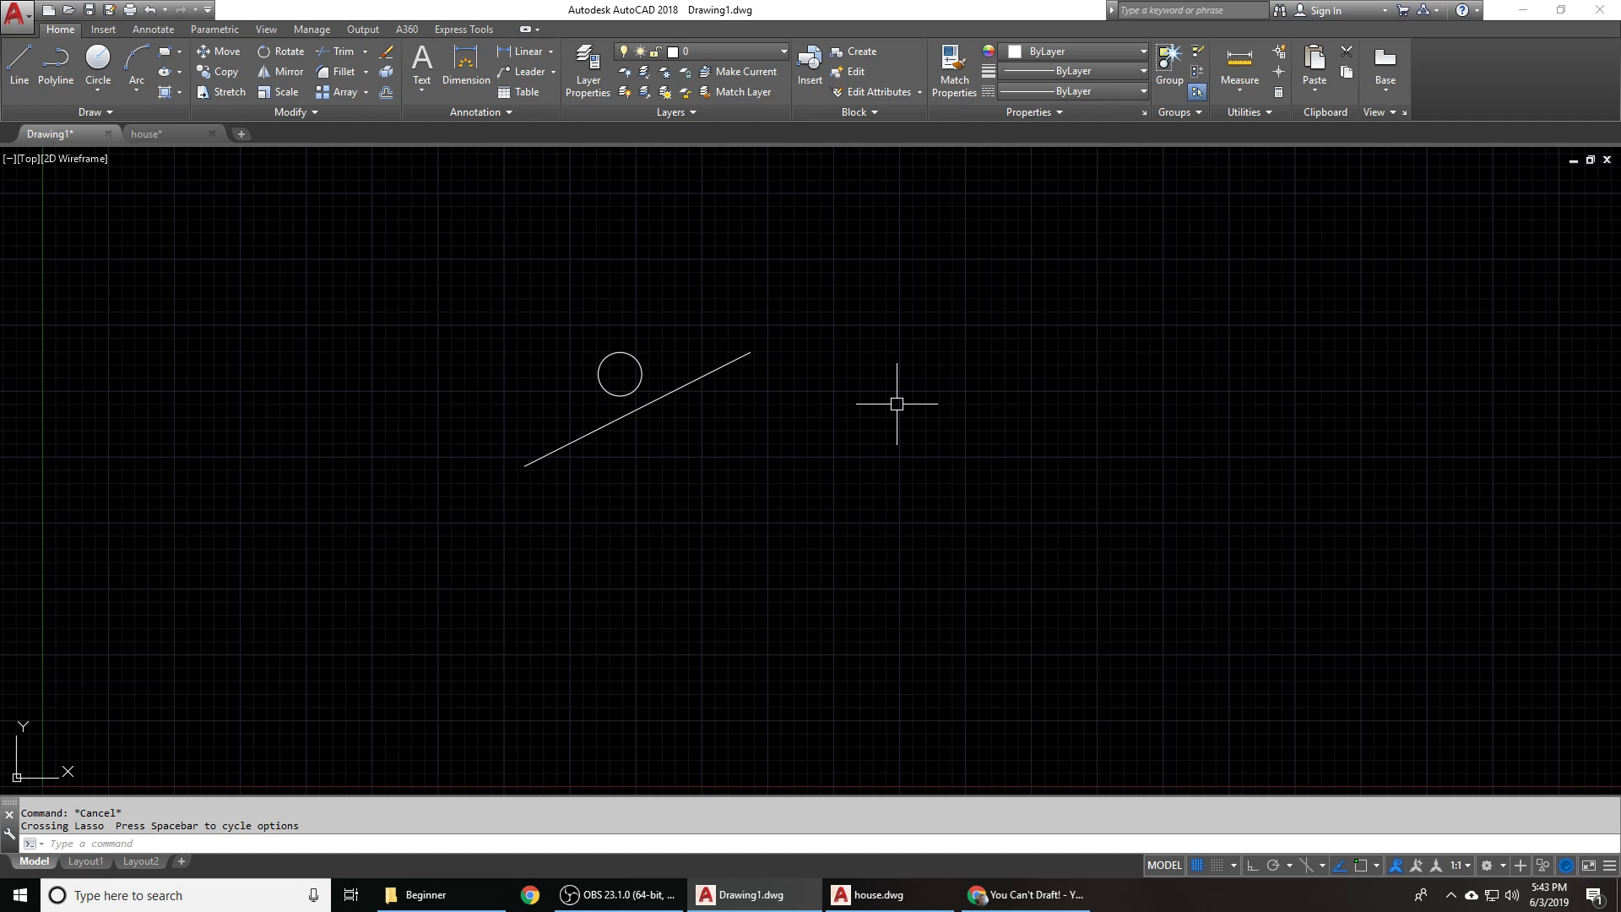
- Draw a rectangular window selection across the empty area to the right of the line
left_click(824, 284)
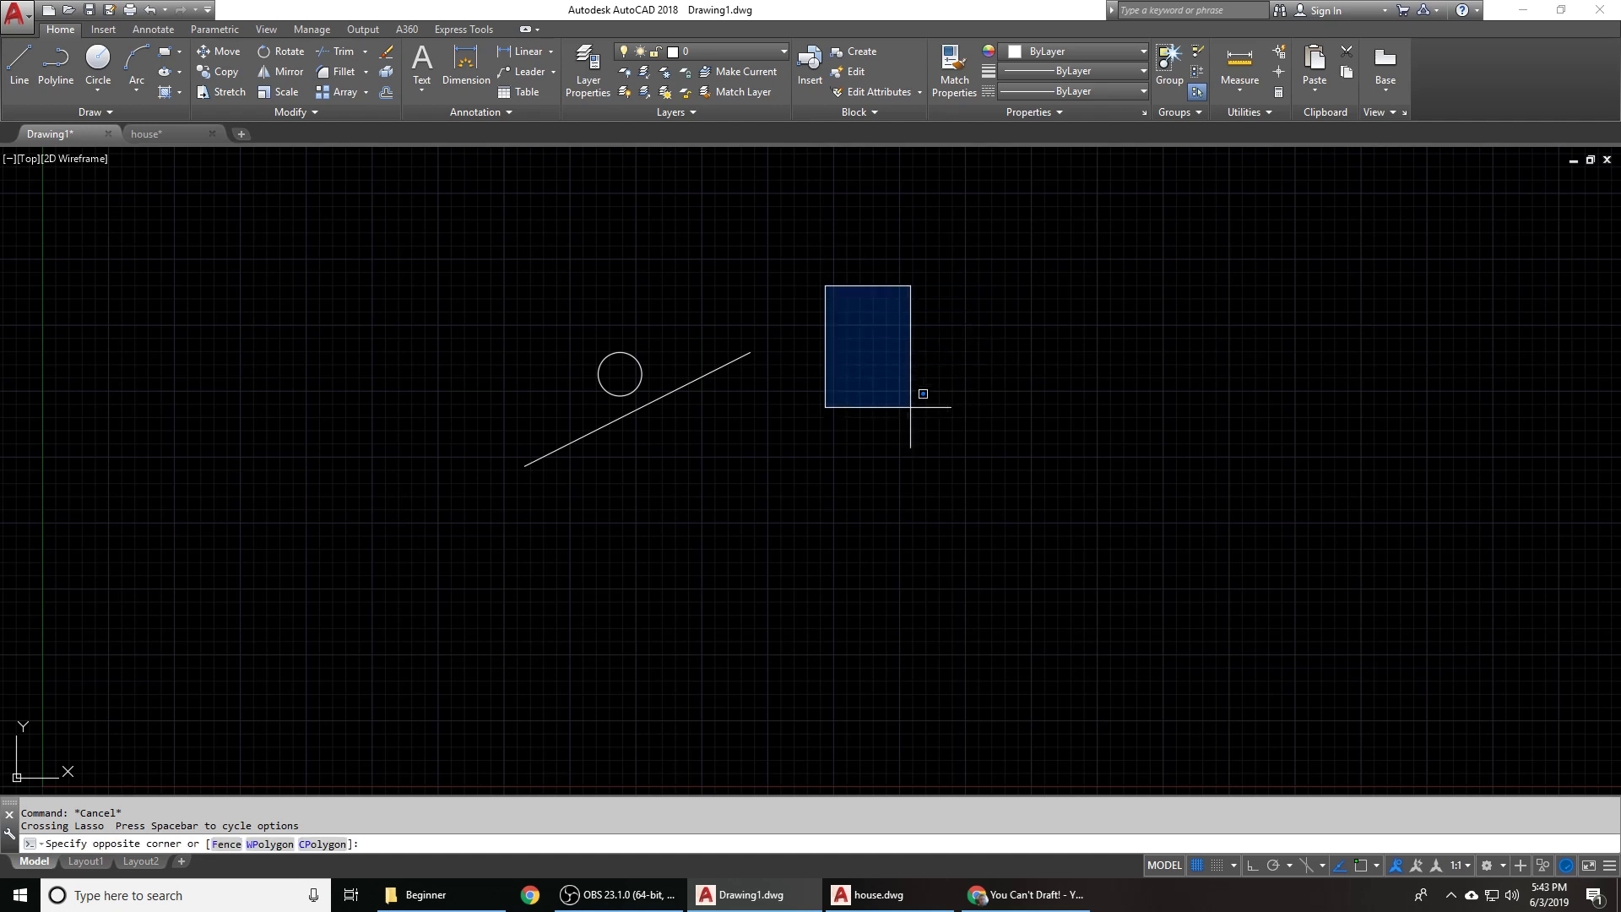
left_click(1138, 483)
scroll(1019, 404, "down", 1)
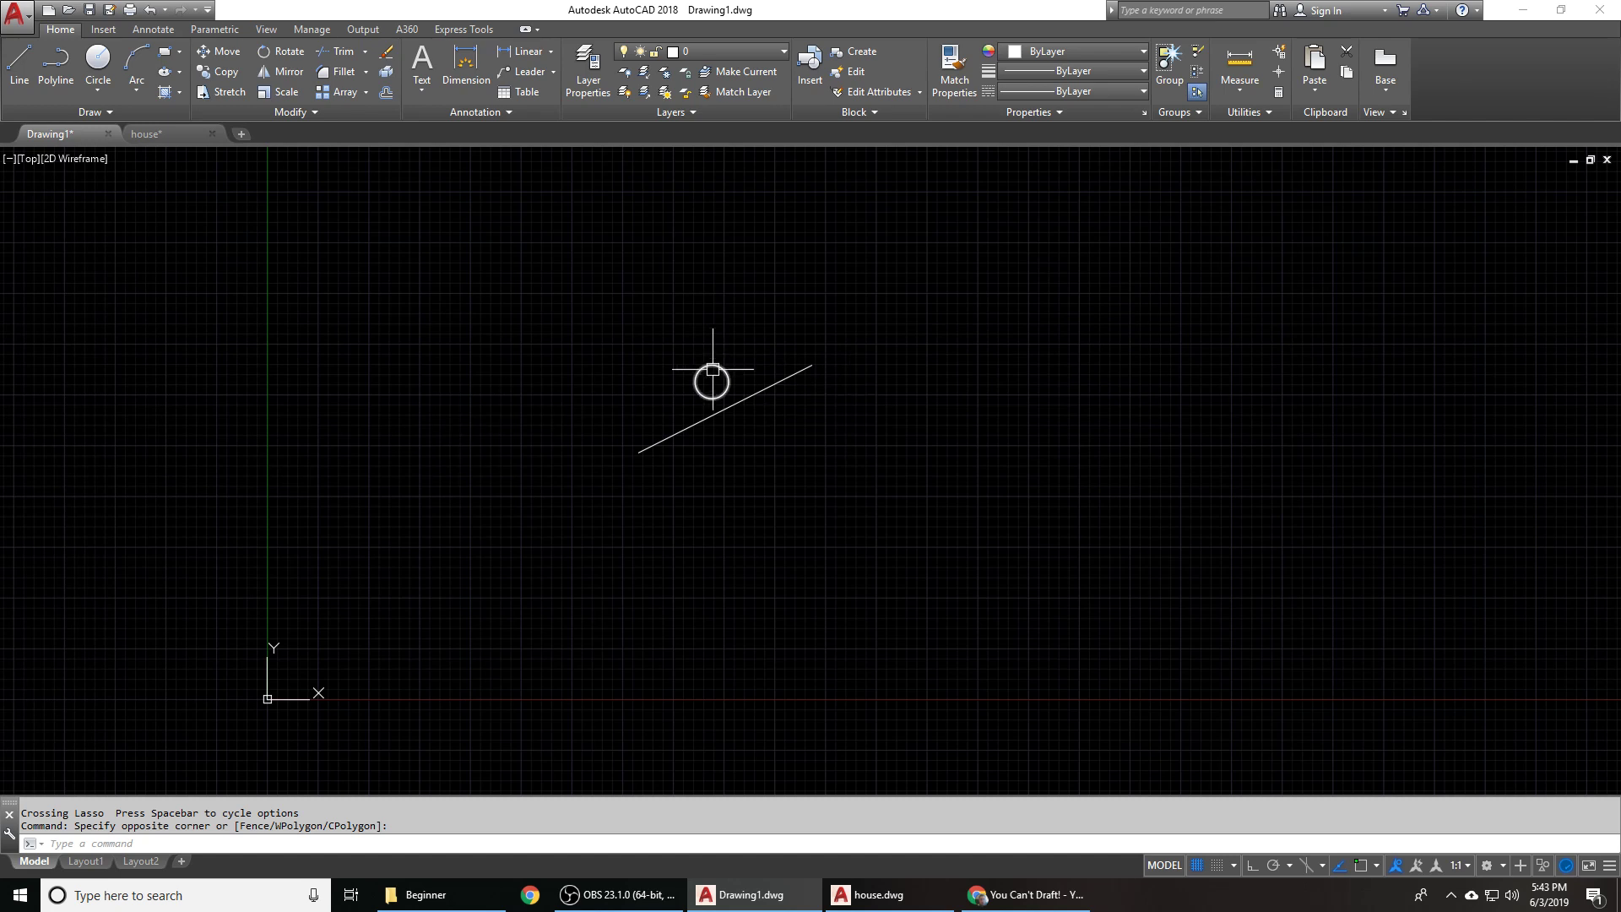
- Reposition the circle directly, without a command, first beyond the line's upper end and finally to the left of the line
mouse_move(713, 364)
left_click_drag(712, 365, 869, 309)
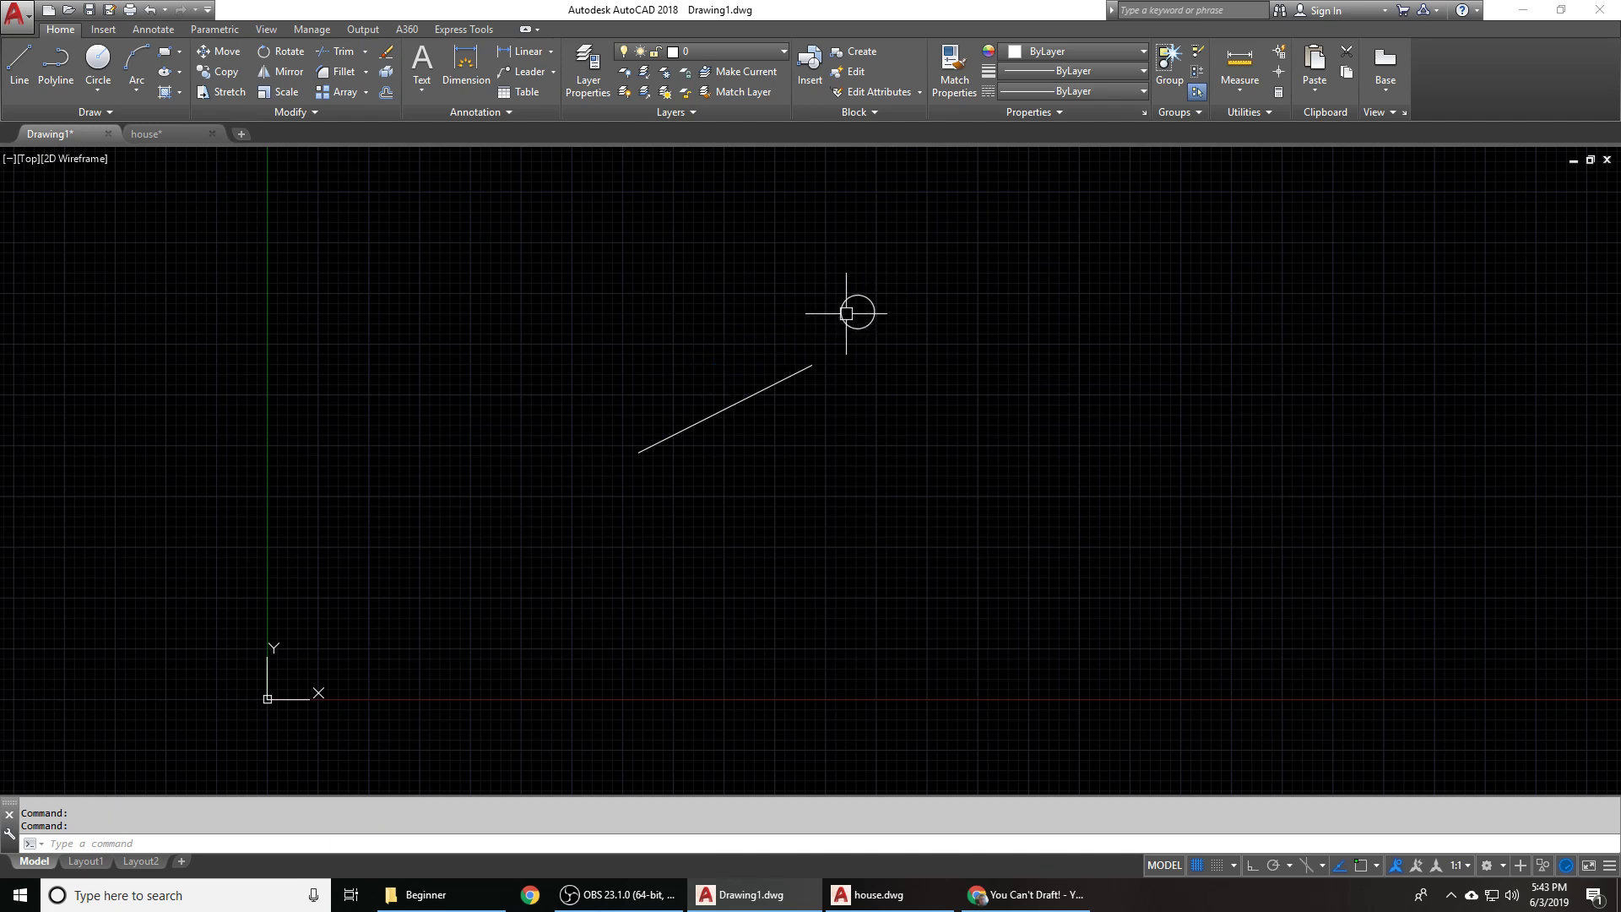
left_click(840, 310)
left_click_drag(842, 323, 798, 335)
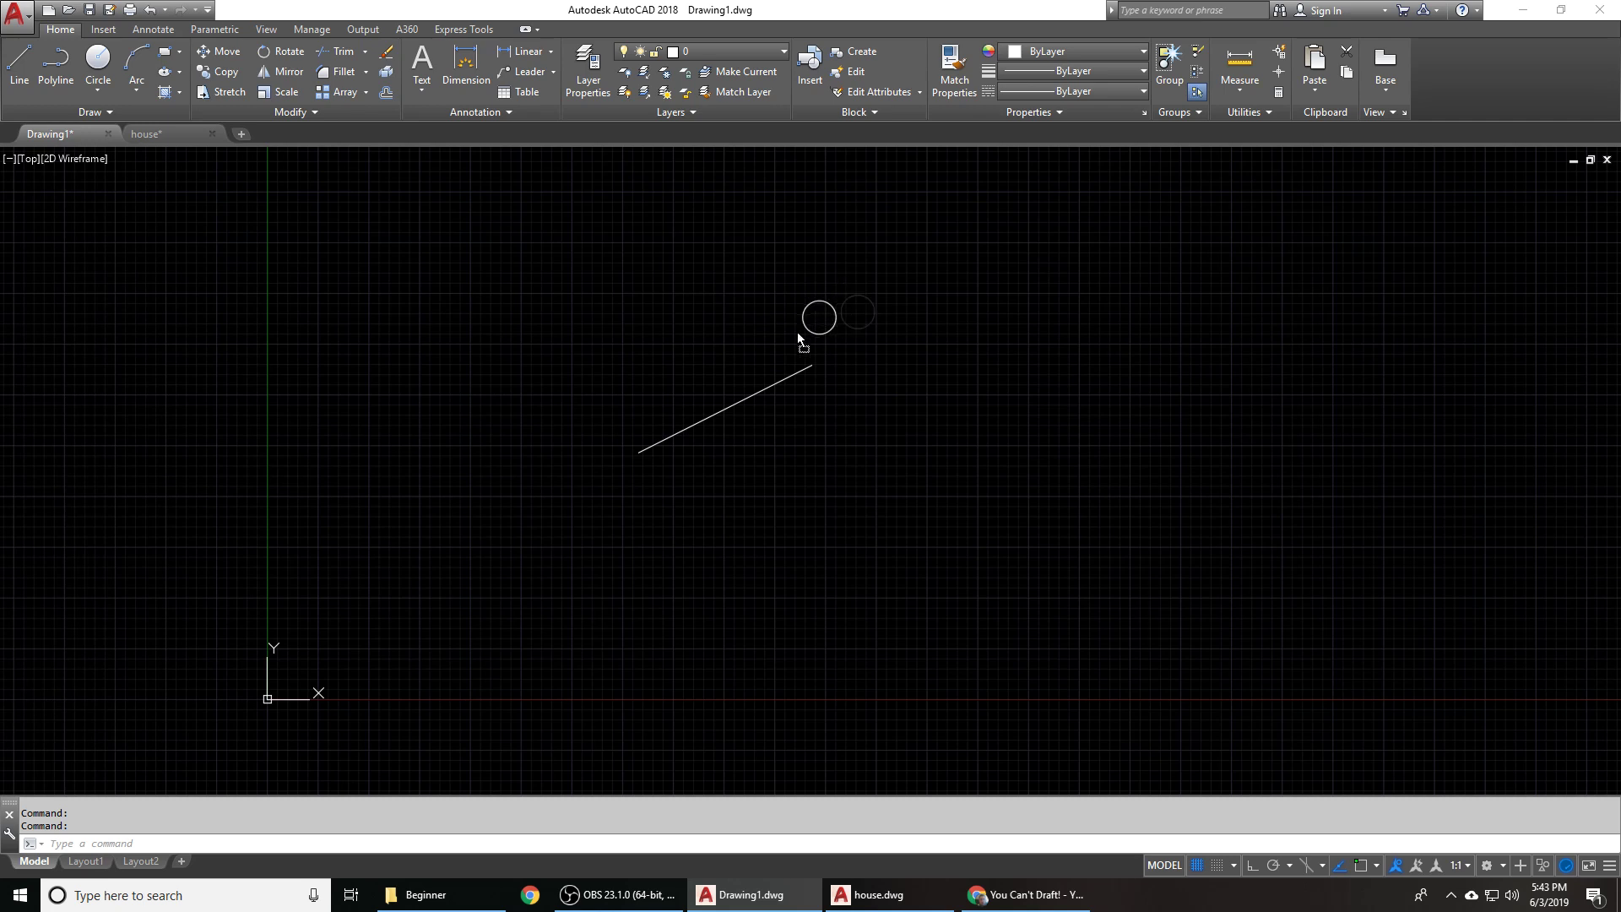
- Try the Move command on the circle, setting a base point, and cancel it
type("m")
key("Return")
left_click(572, 359)
key("Return")
left_click(598, 304)
key("Escape")
- Select the diagonal line and shift it slightly down and to the right directly, without a command, leaving nothing selected
left_click_drag(772, 393, 774, 260)
key("Escape")
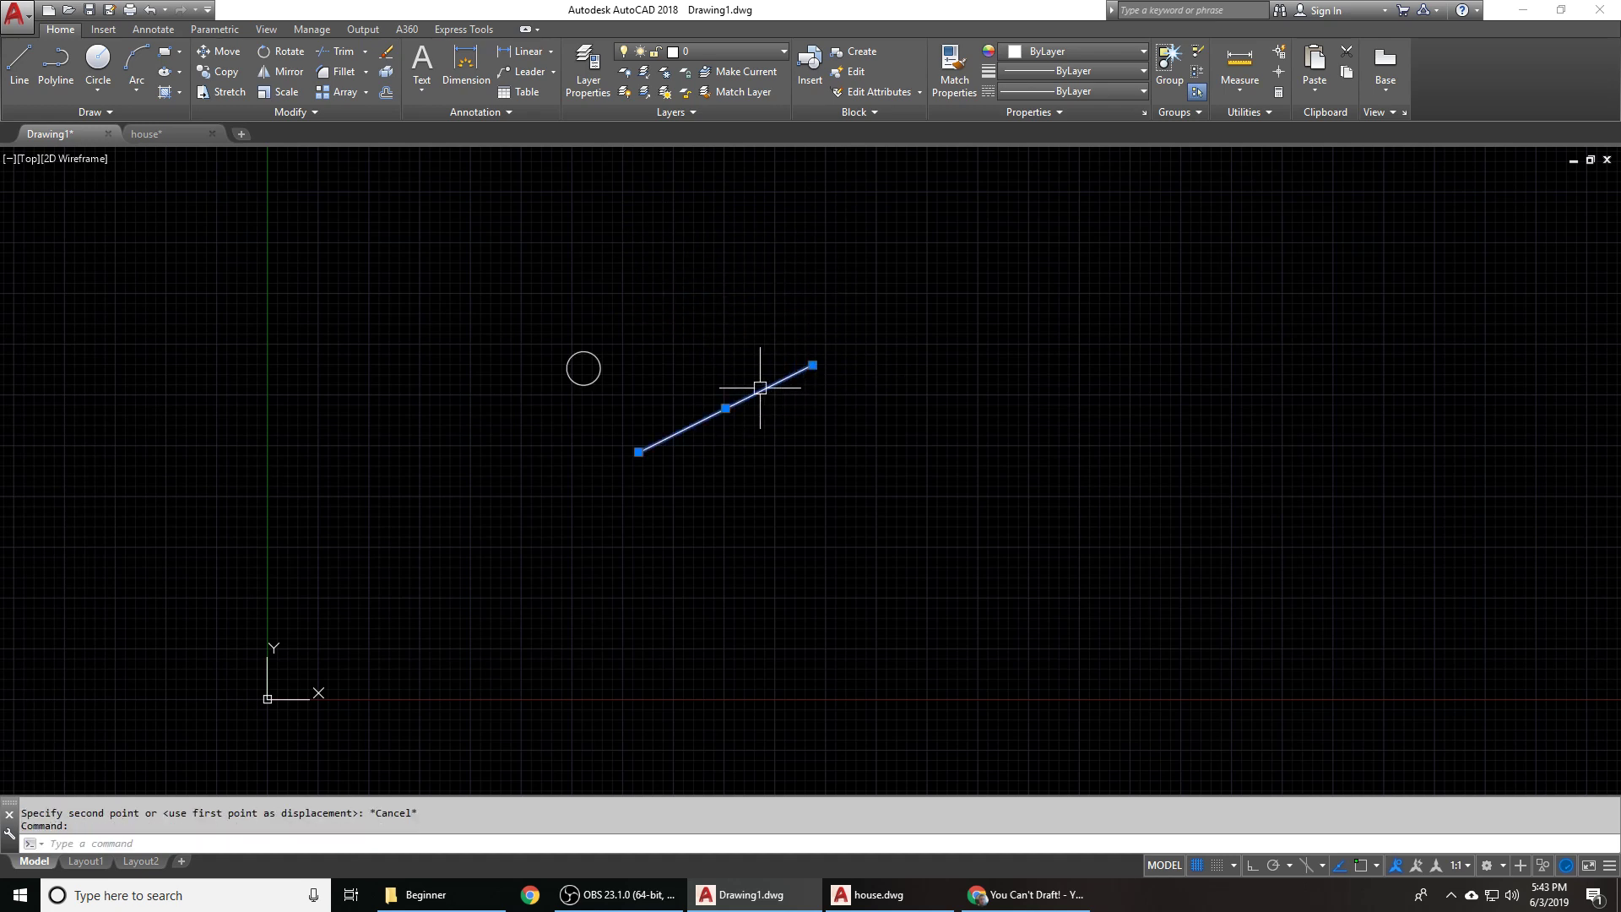
left_click_drag(762, 386, 863, 388)
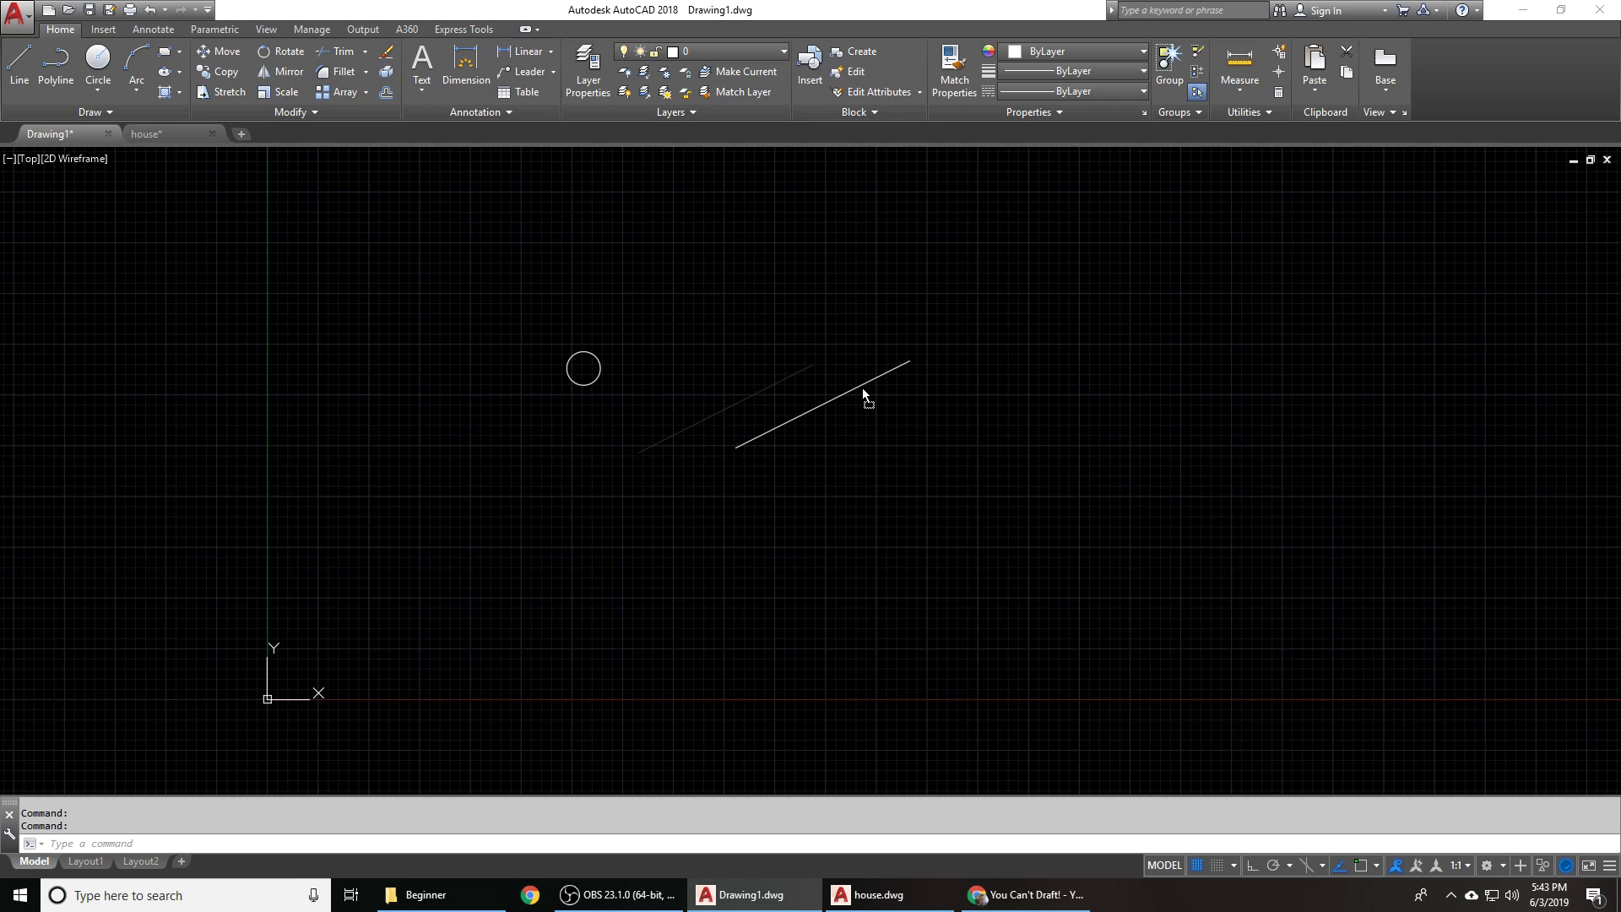
left_click(581, 366)
key("Escape")
- Try moving the selected line far to the right without a command, and undo that move
left_click(776, 412)
left_click_drag(789, 408, 1431, 448)
type("u")
key("Return")
- Select the line with a crossing selection, add the circle to the selection, and clear it
left_click(789, 390)
left_click(750, 426)
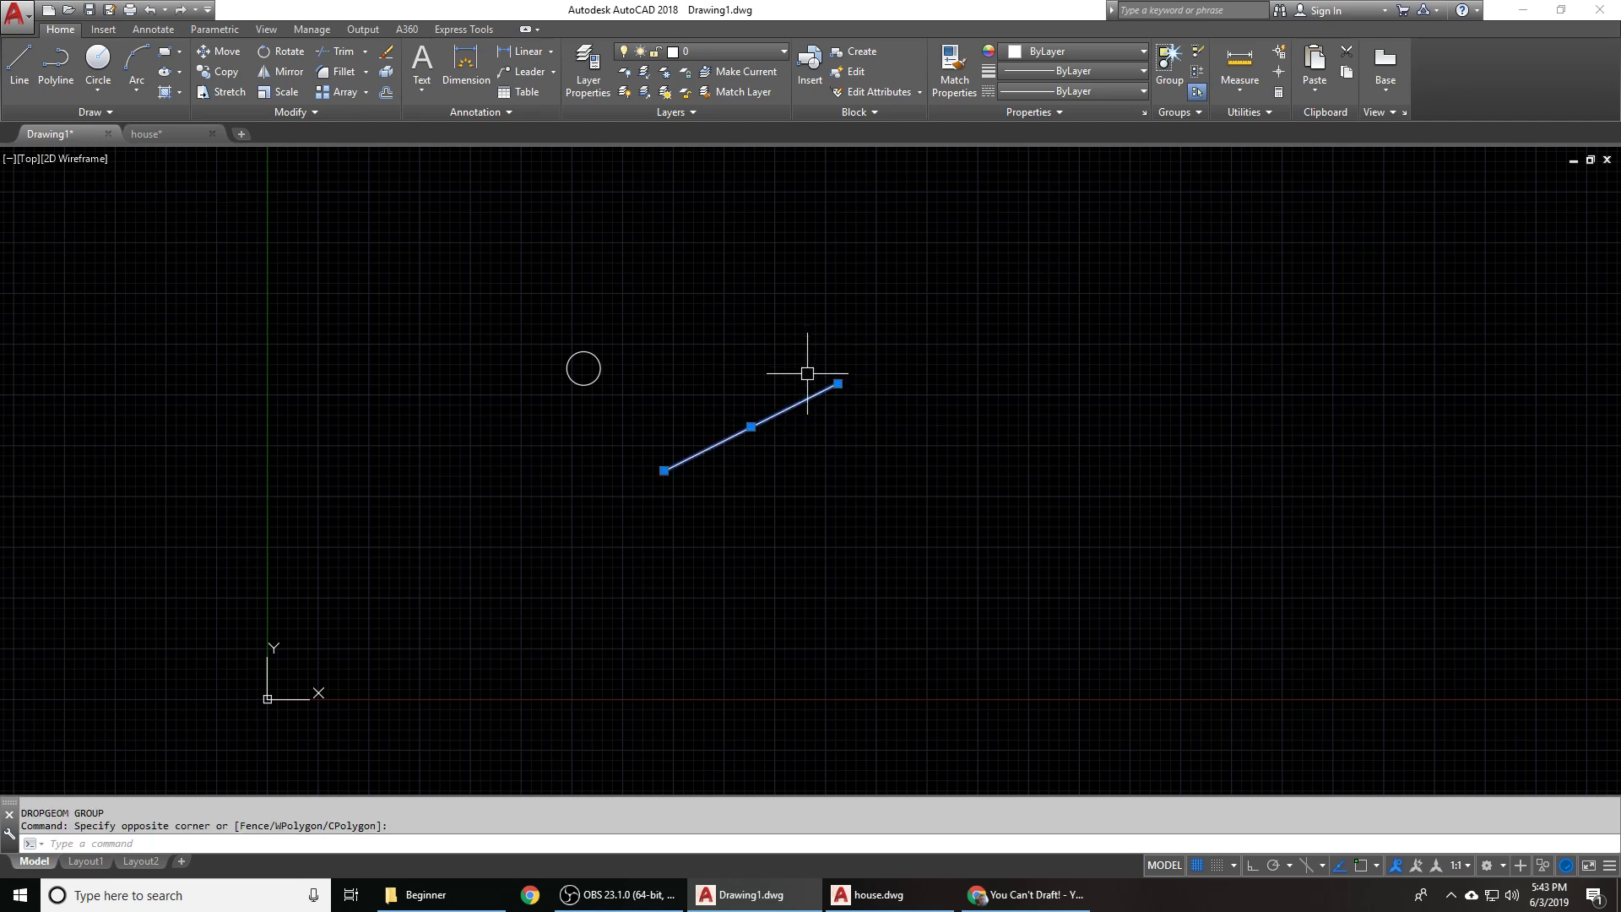
left_click(597, 352)
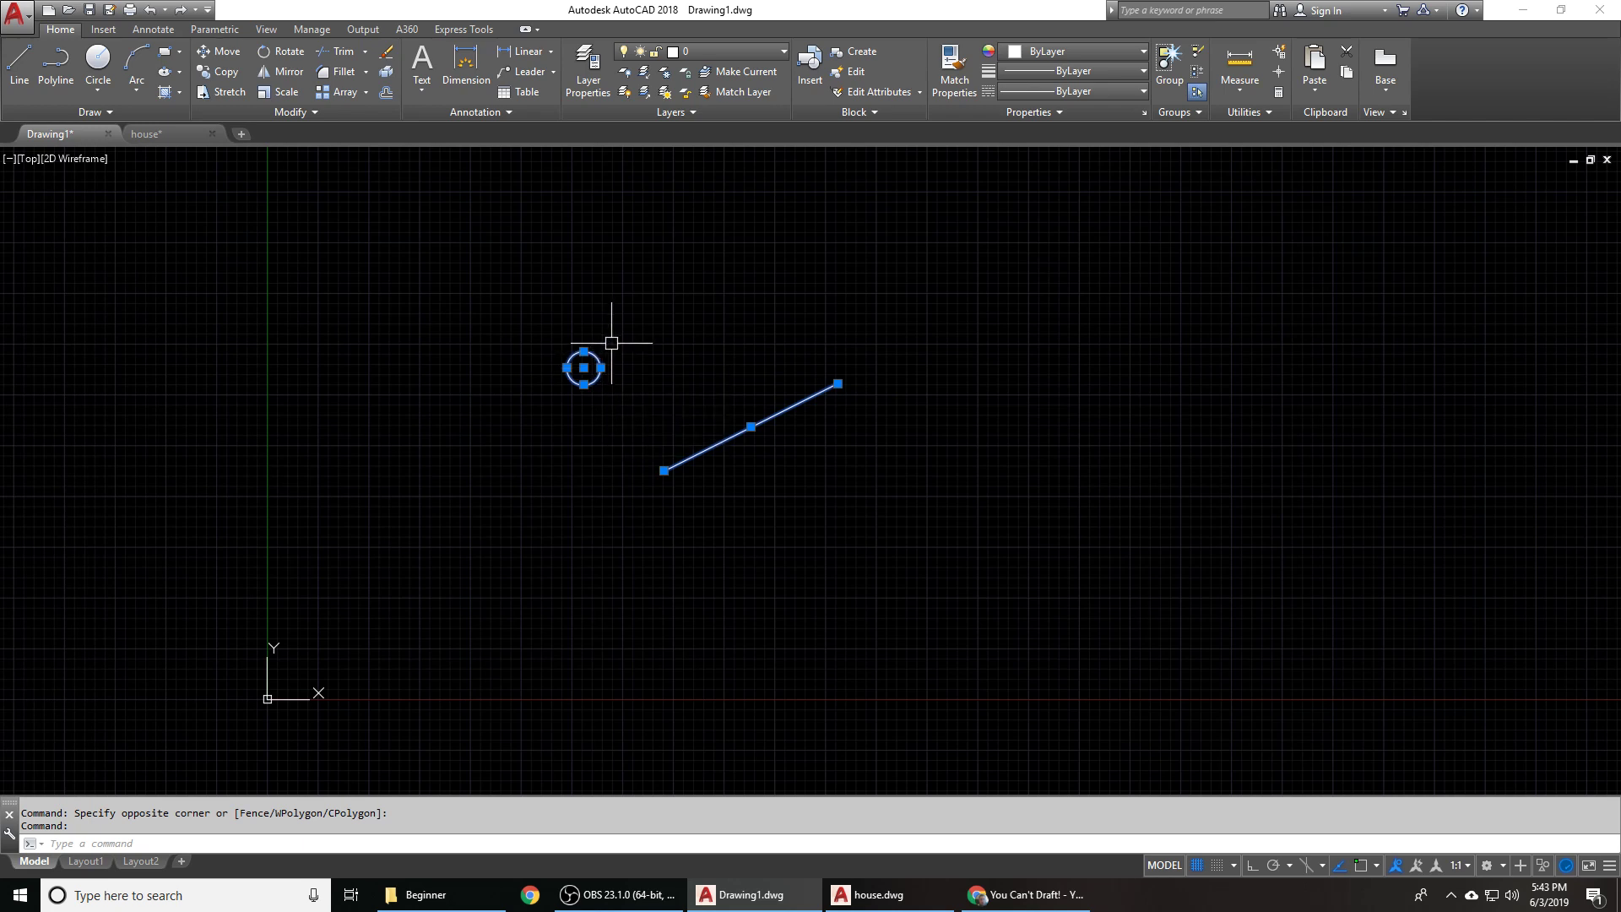
key("Escape")
left_click(709, 380)
key("Escape")
- Select the line and move it down and to the right by its midpoint grip
left_click(749, 422)
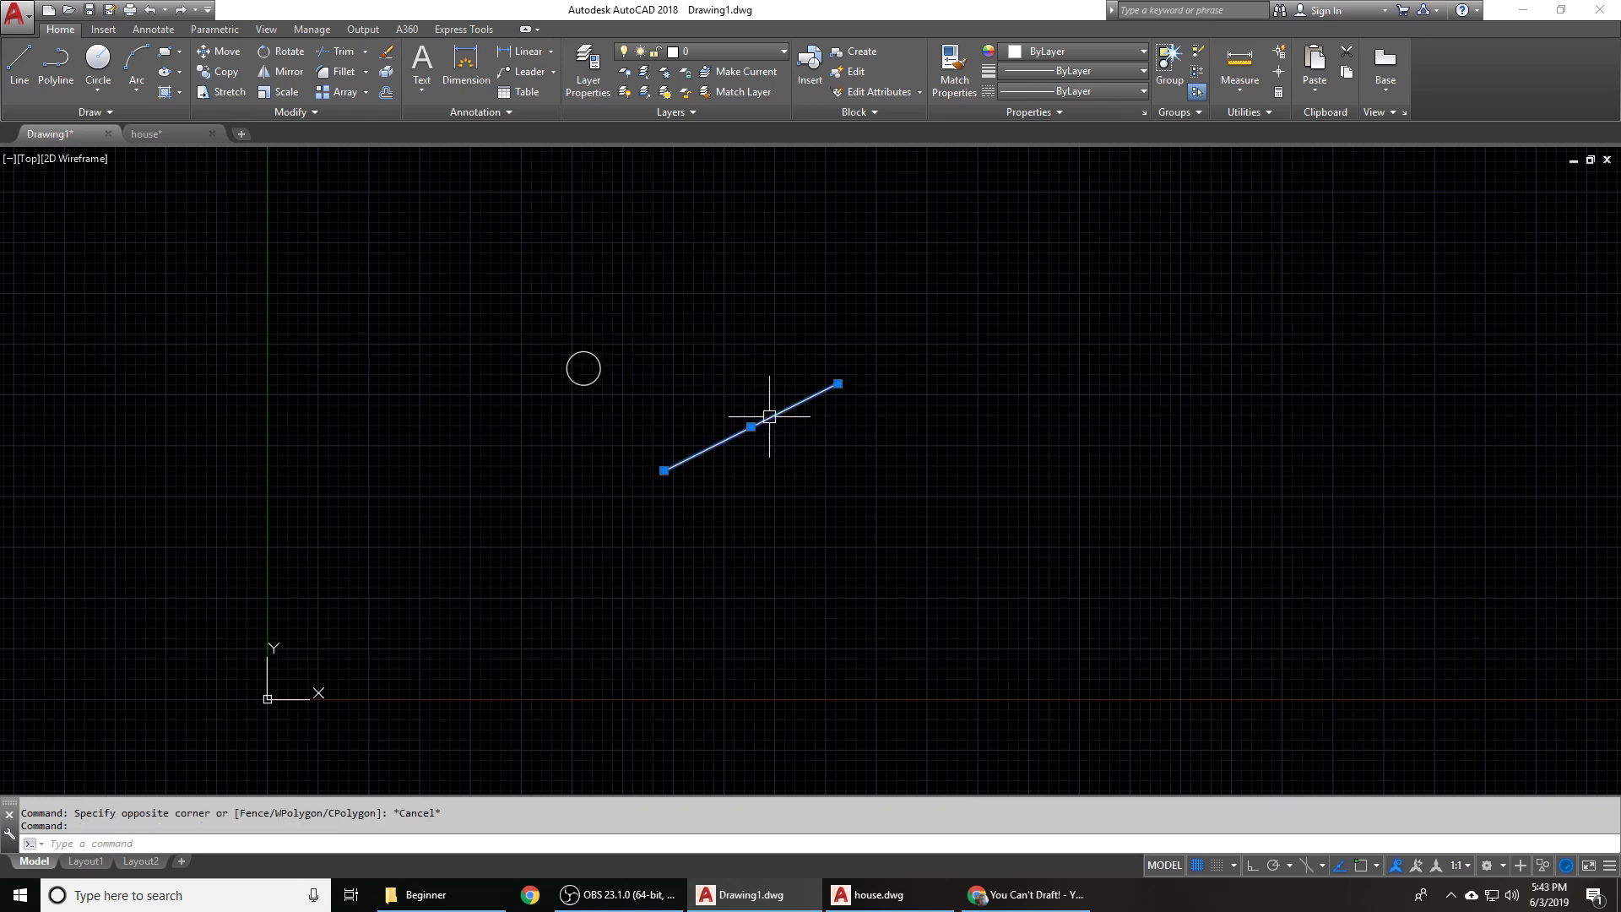
scroll(756, 419, "up", 2)
scroll(747, 431, "down", 1)
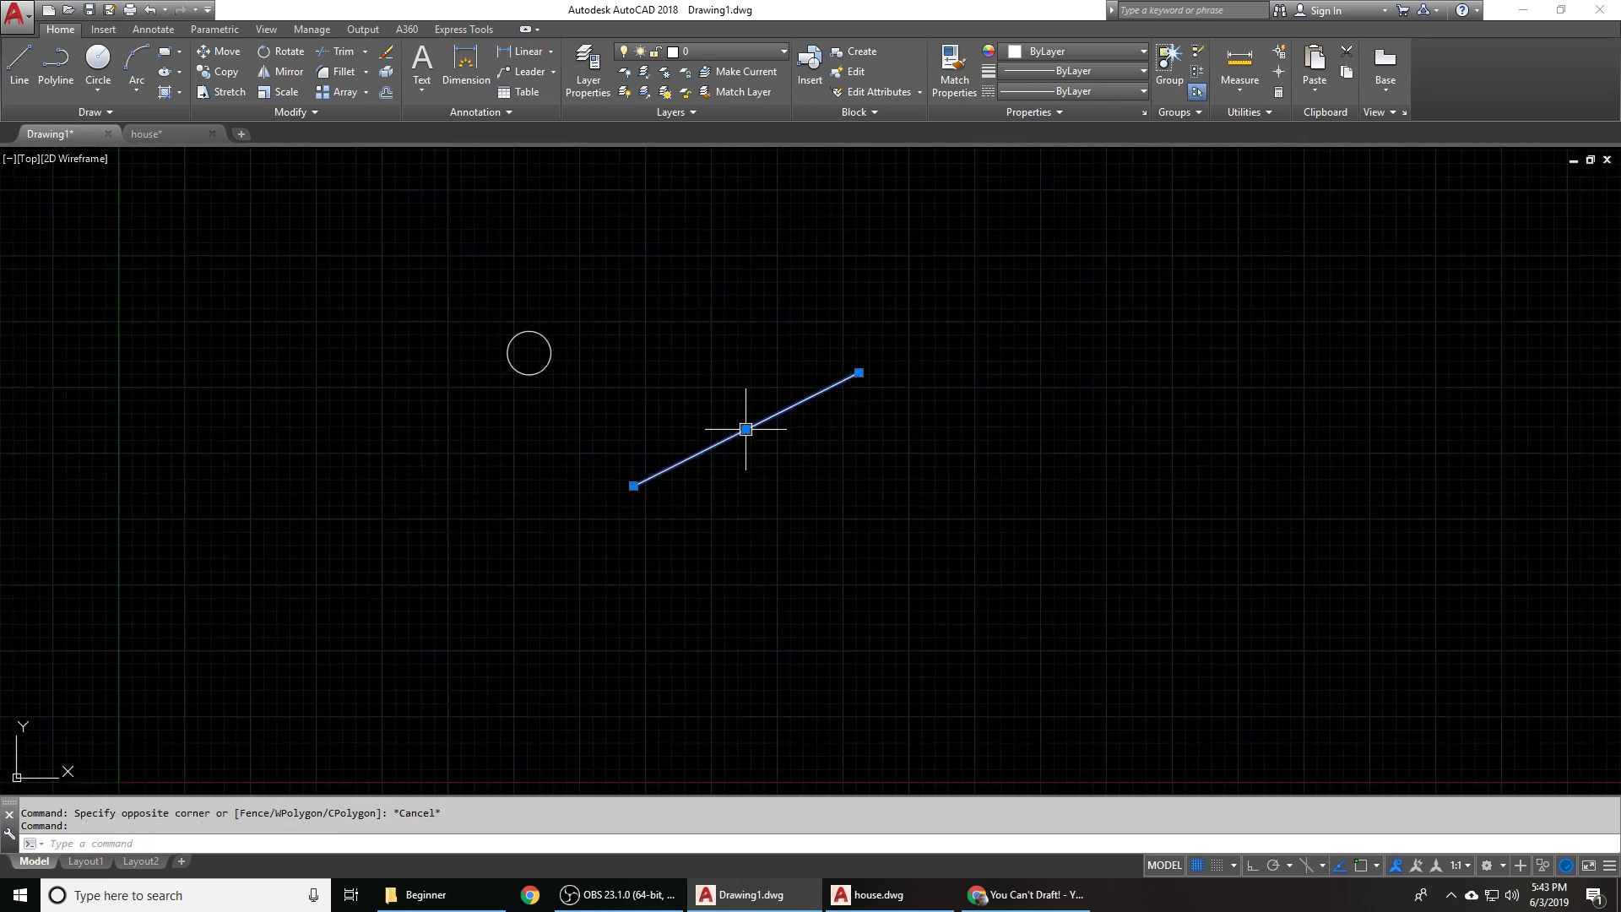
left_click(745, 429)
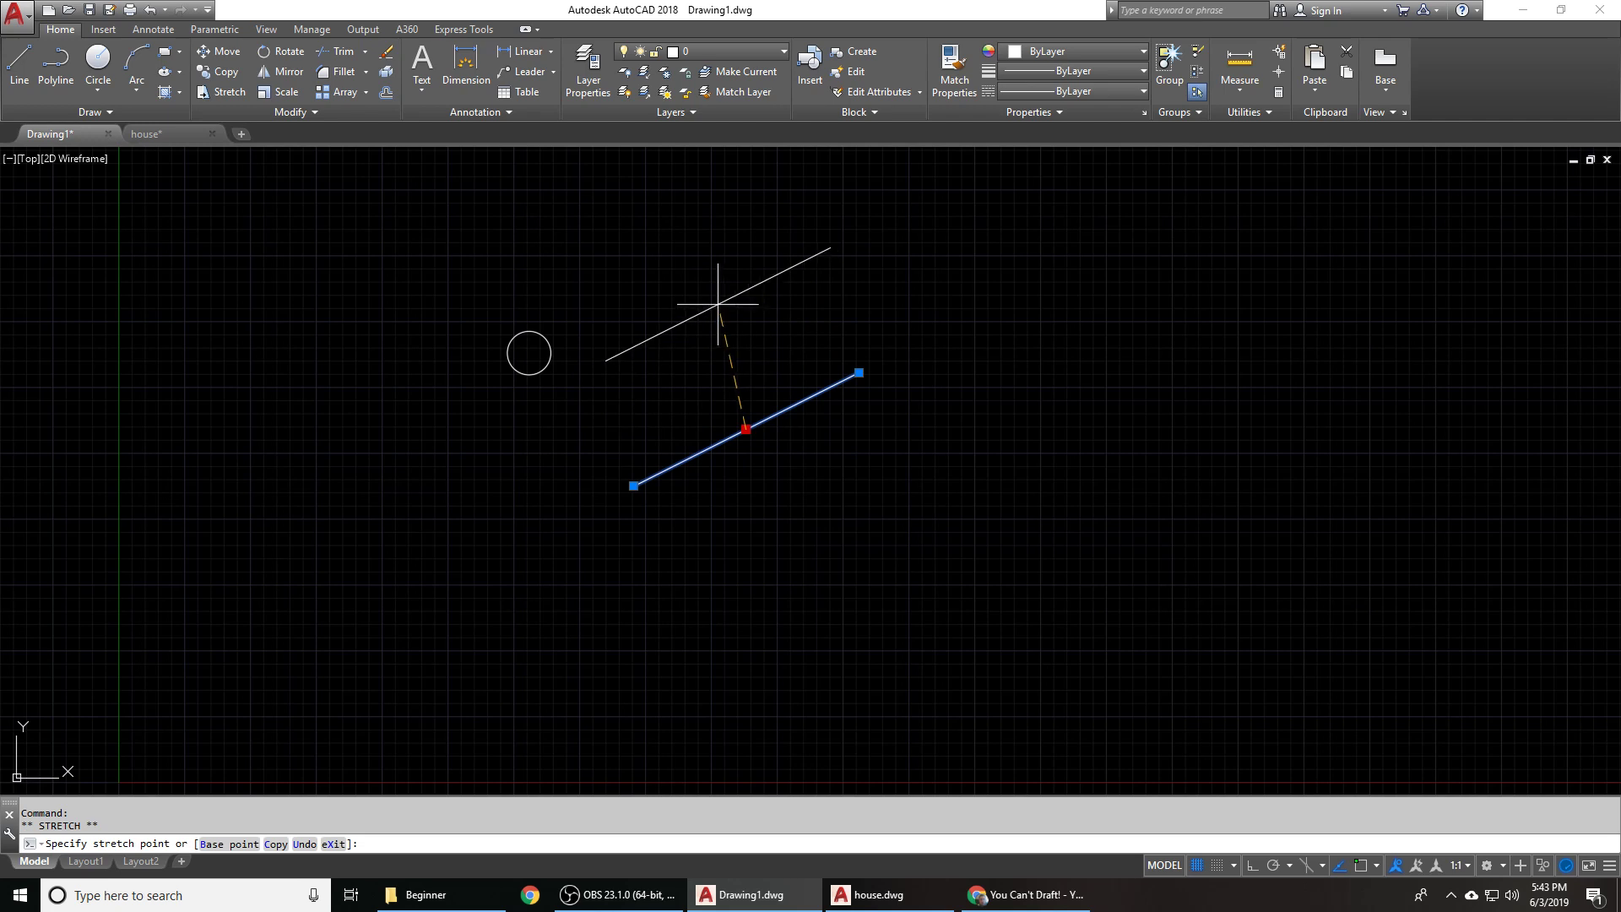
key("Escape")
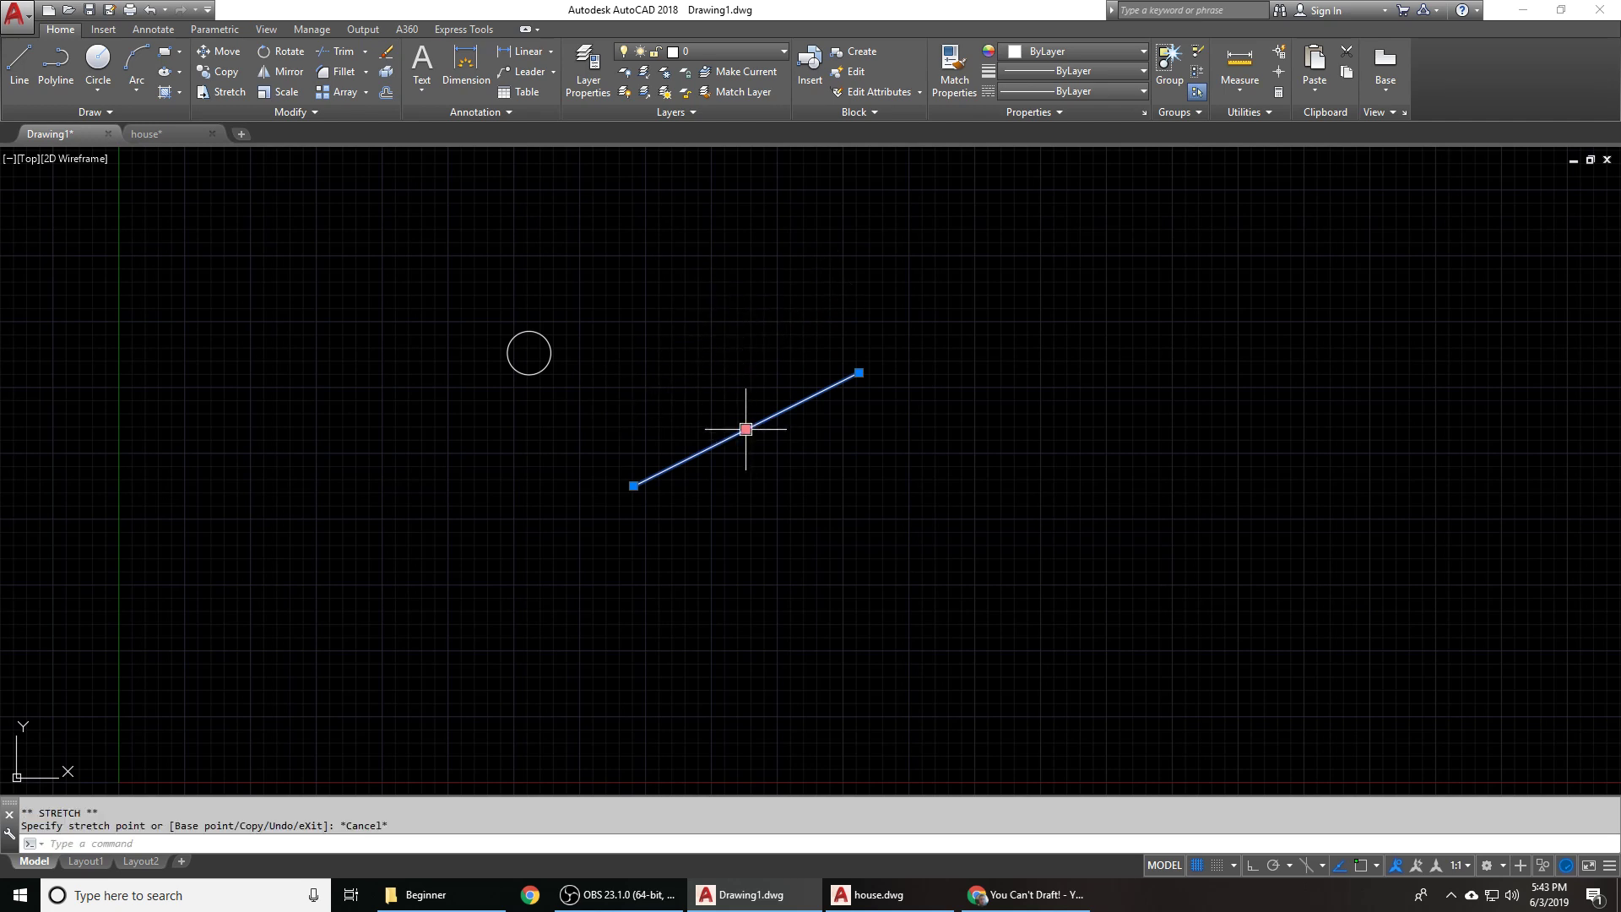
left_click(745, 429)
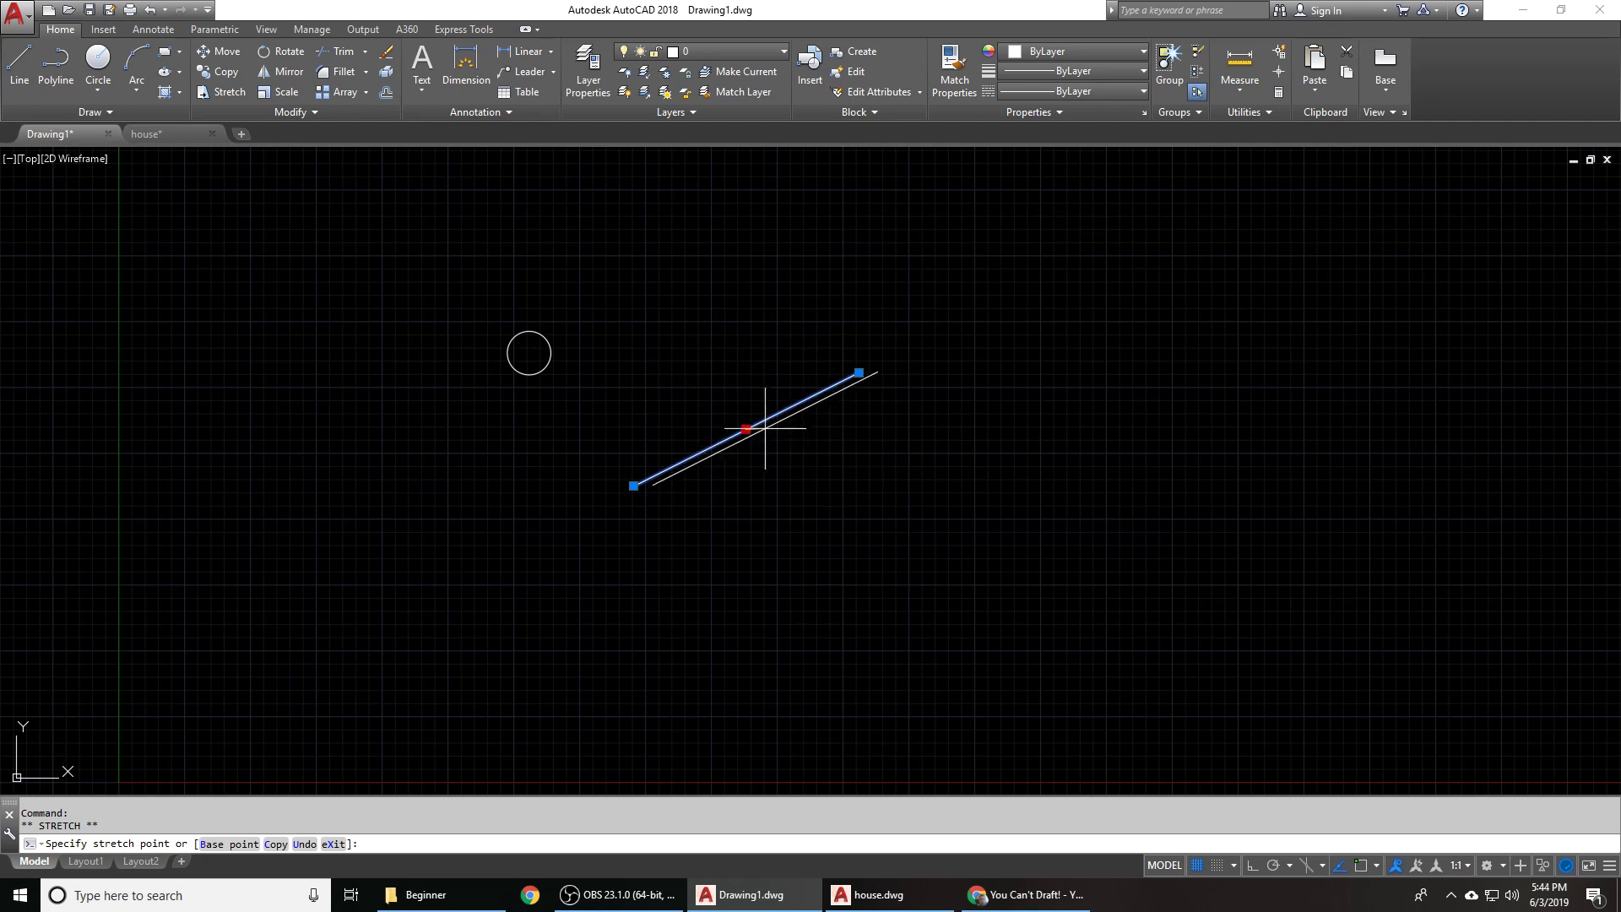
left_click(792, 496)
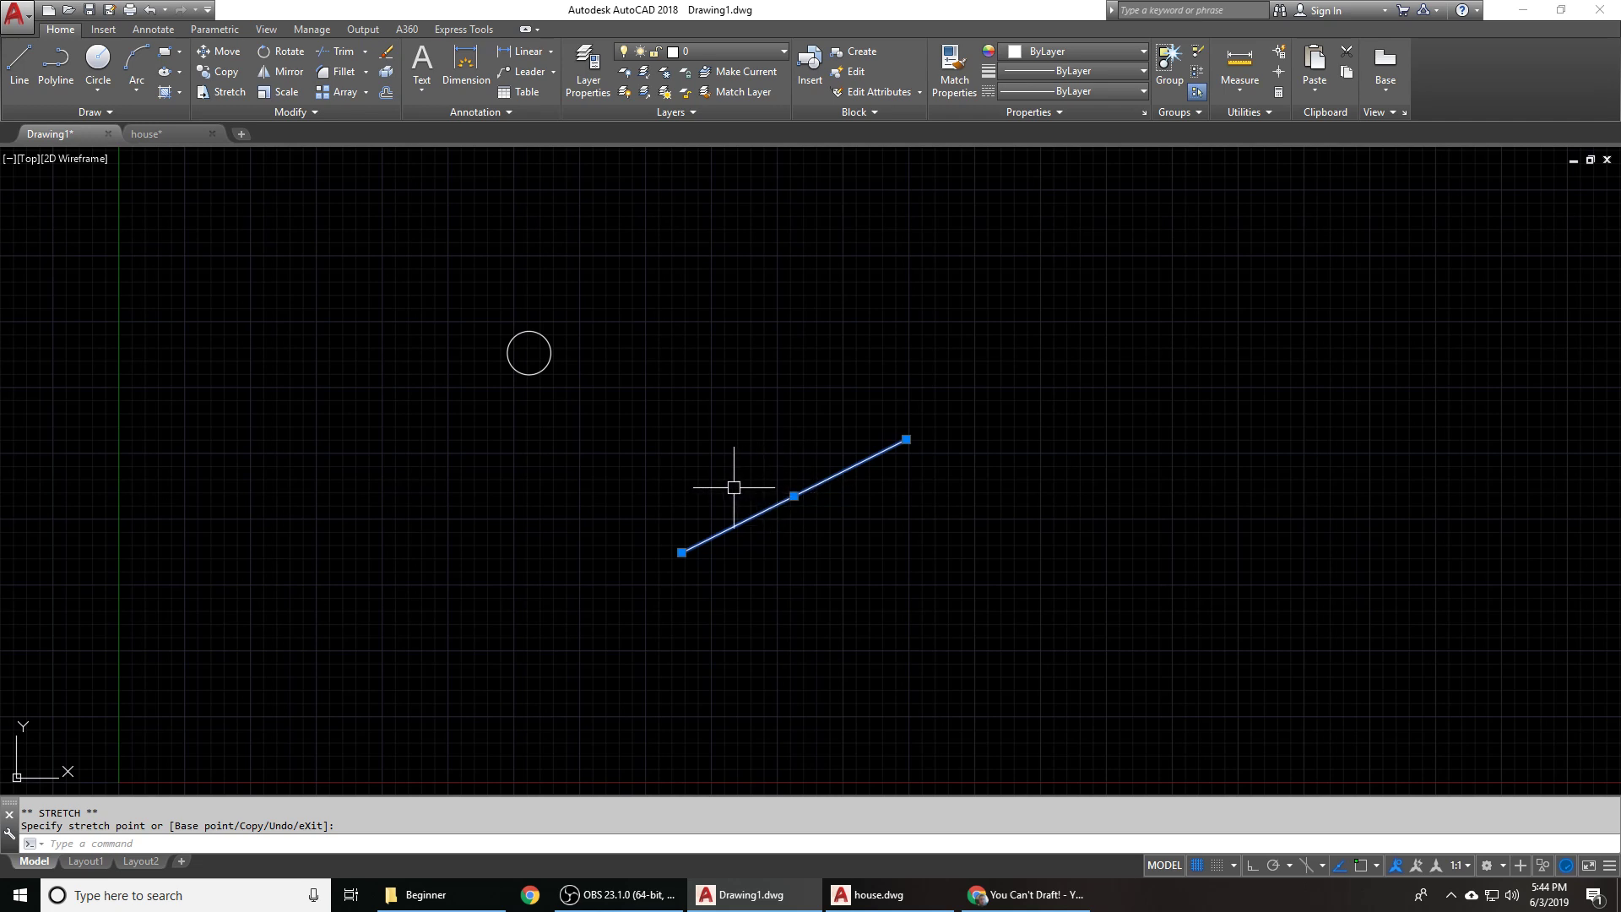
- Add the circle with a crossing selection, move it by its center grip closer to the line, and clear the selection
left_click(794, 496)
left_click(619, 354)
left_click(409, 285)
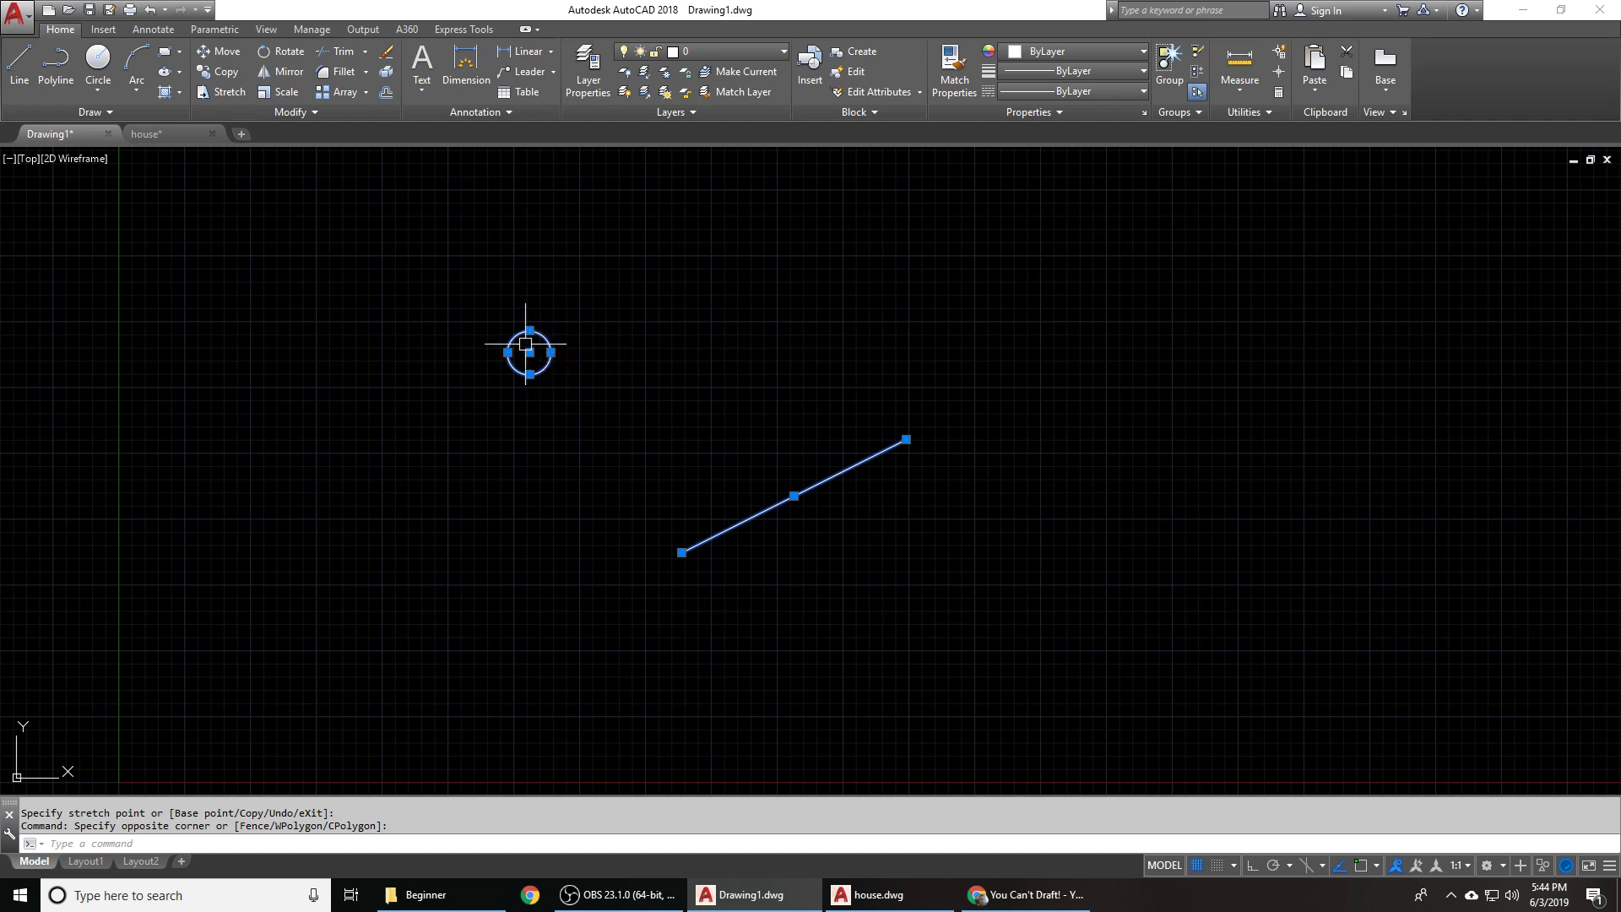
left_click(529, 352)
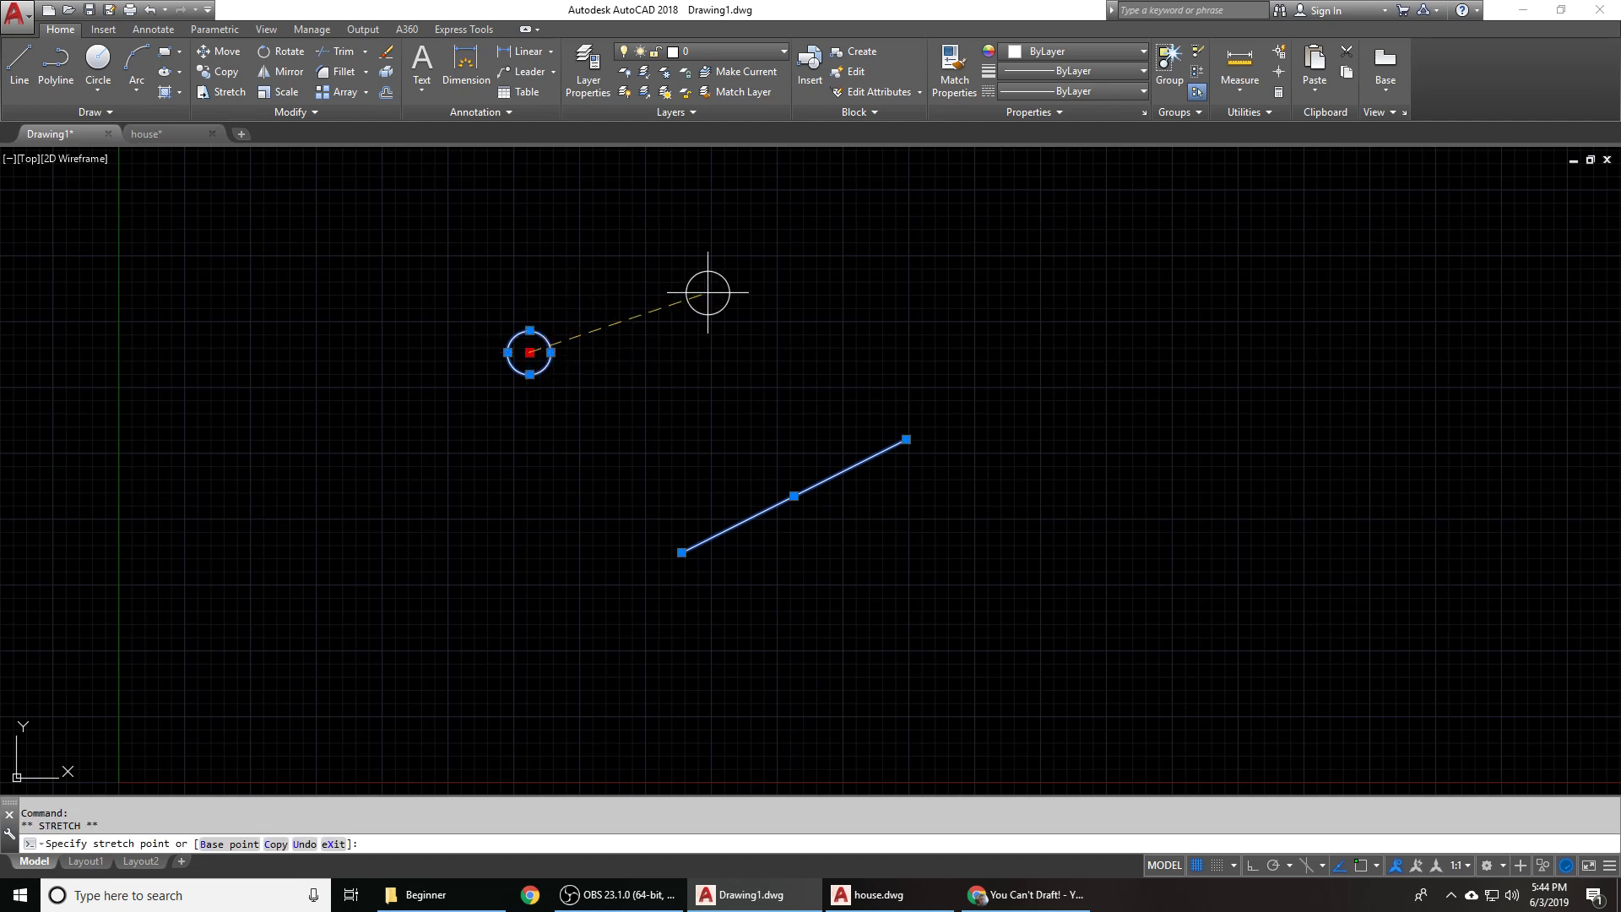
left_click(648, 399)
key("Escape")
- Select the line and stretch its upper endpoint grip, first to a steep angle and finally back to a shallower slope
left_click(815, 485)
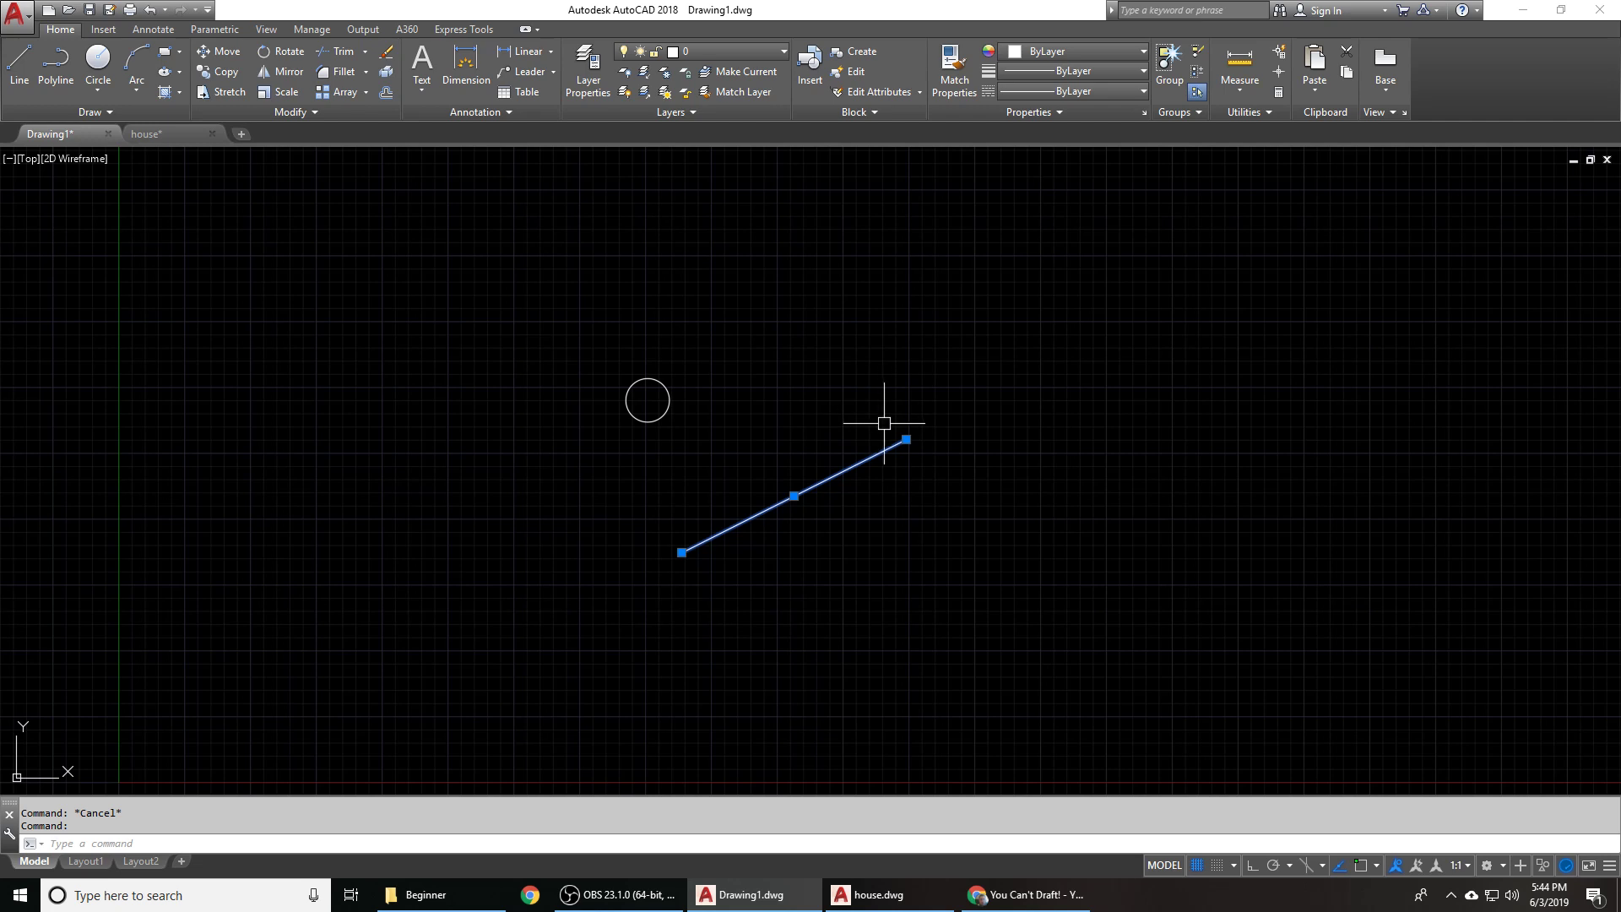
left_click(906, 440)
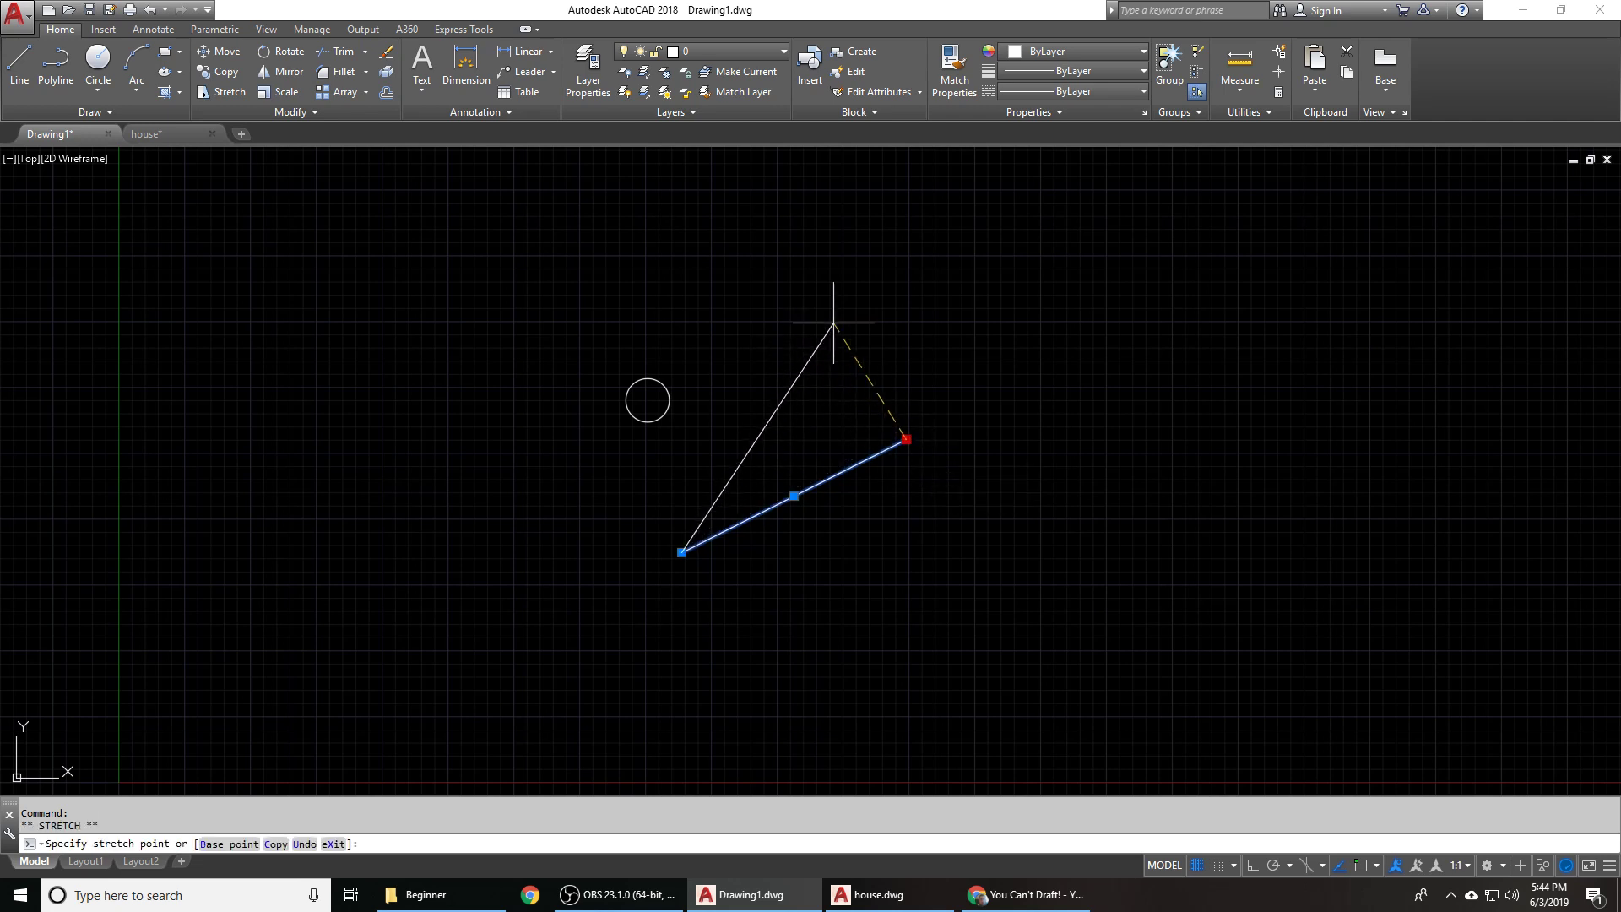
left_click(791, 341)
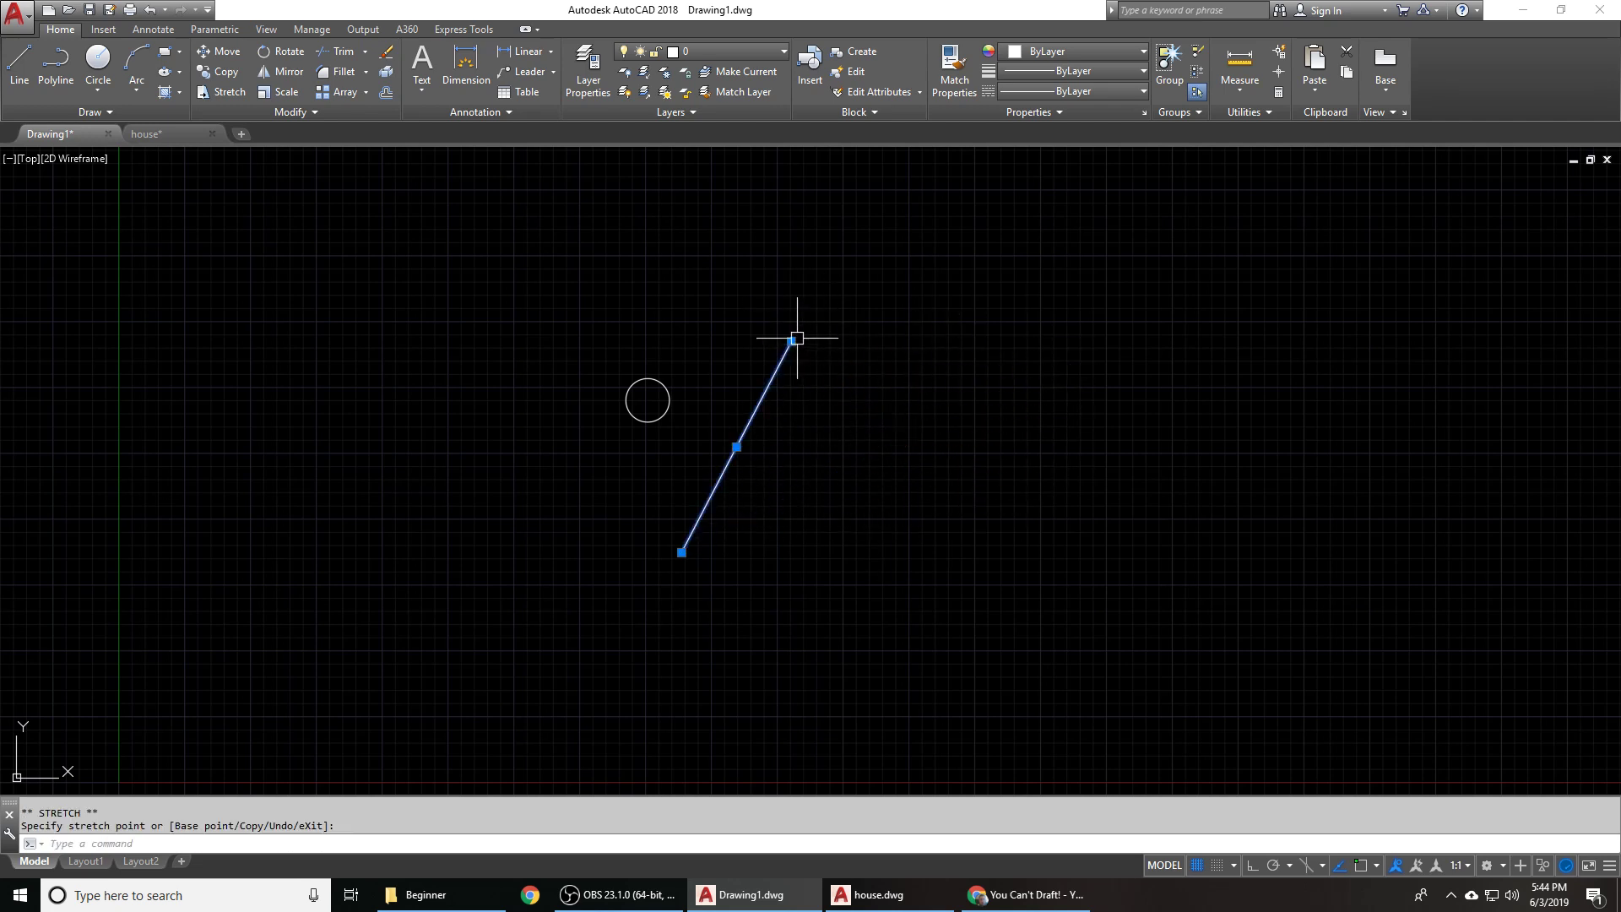
left_click(794, 340)
left_click(852, 432)
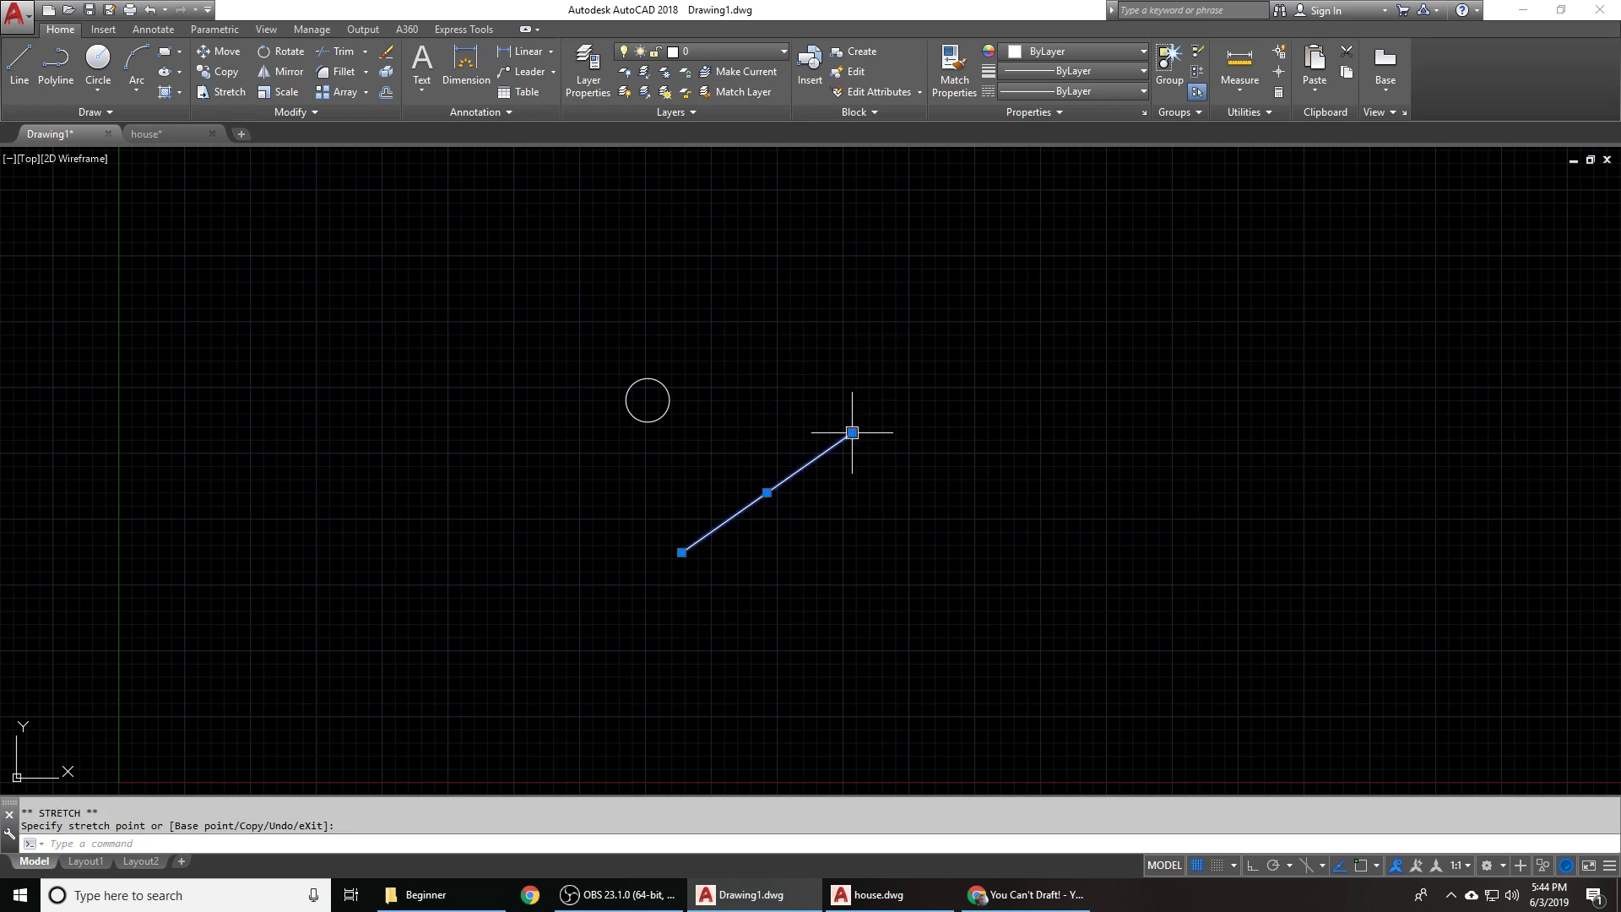
- Try the Lengthen grip option twice on the line's upper endpoint, cancel both attempts, and clear the selection
mouse_move(852, 432)
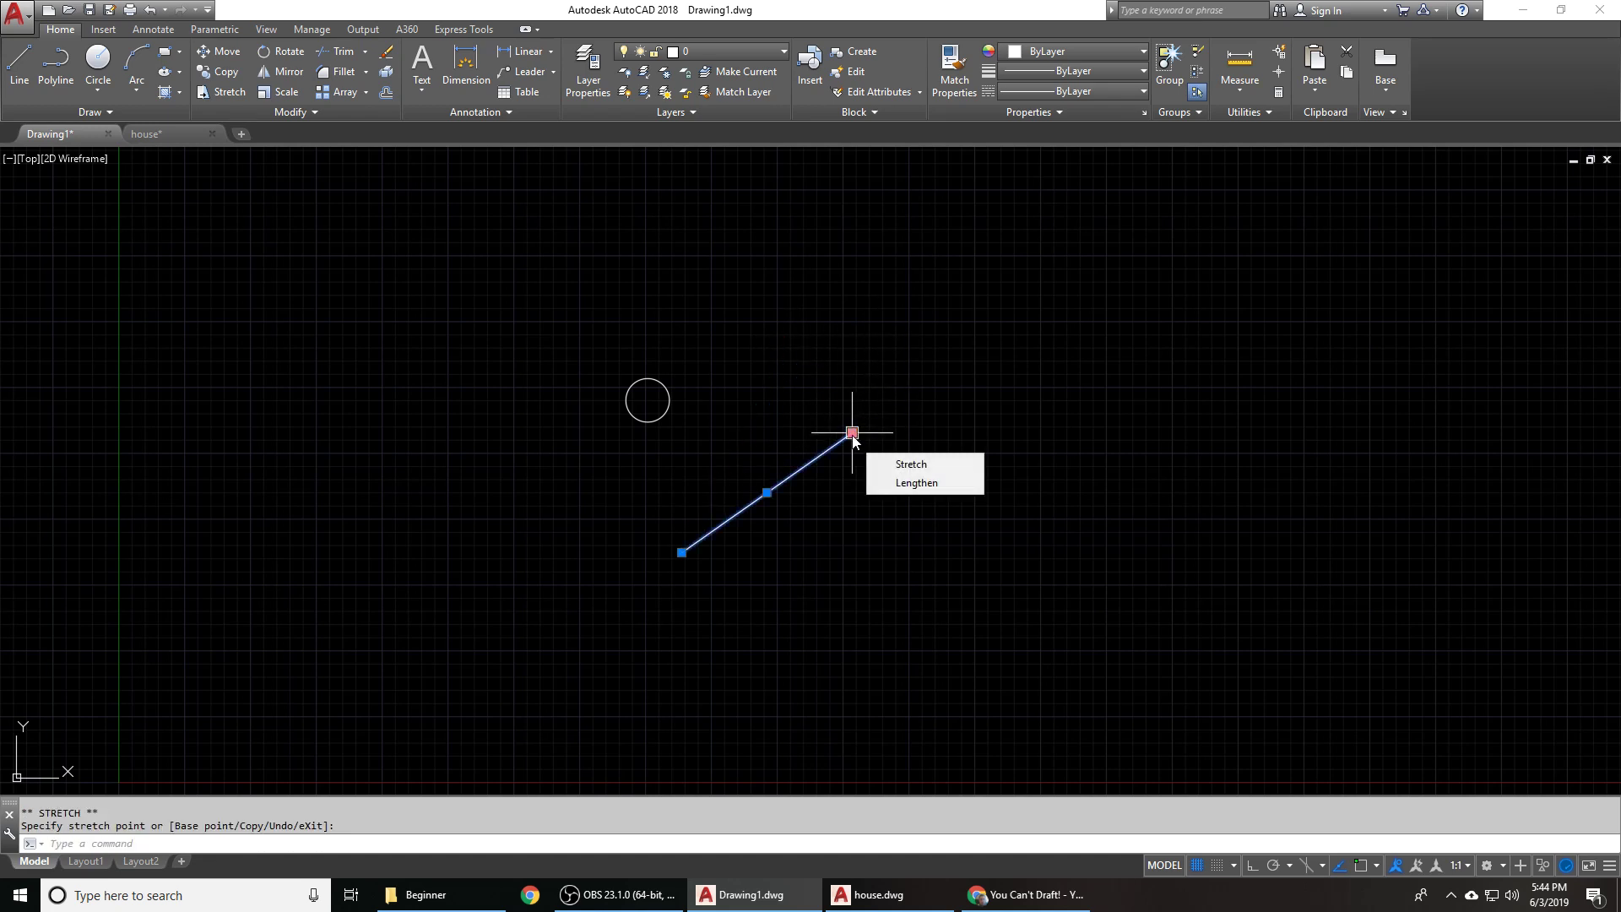
left_click(902, 486)
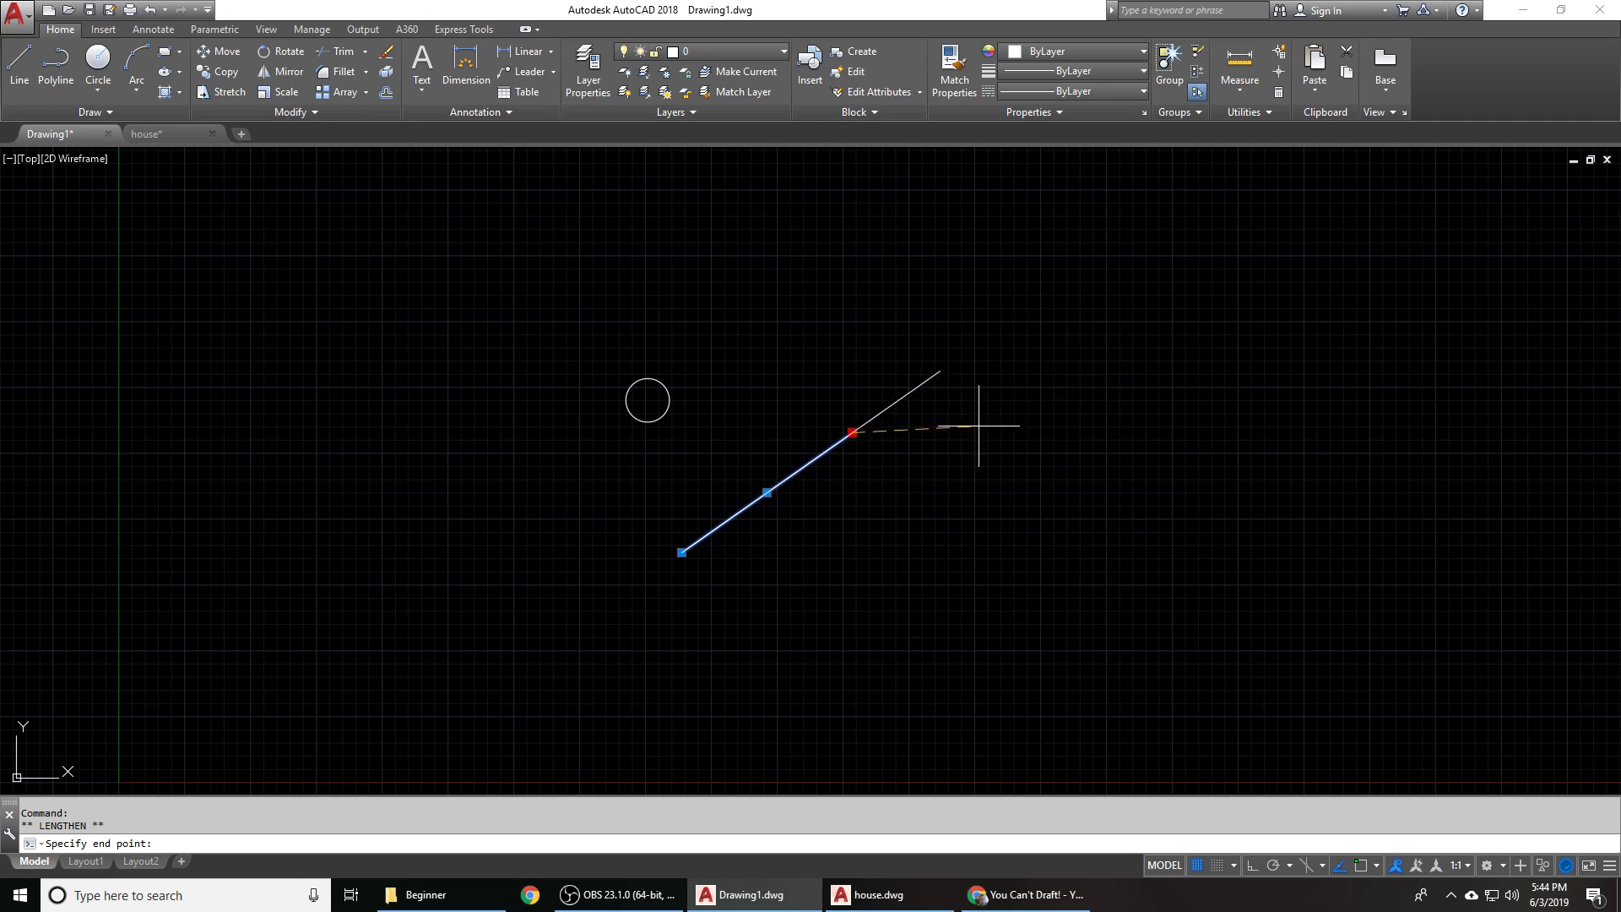
key("Escape")
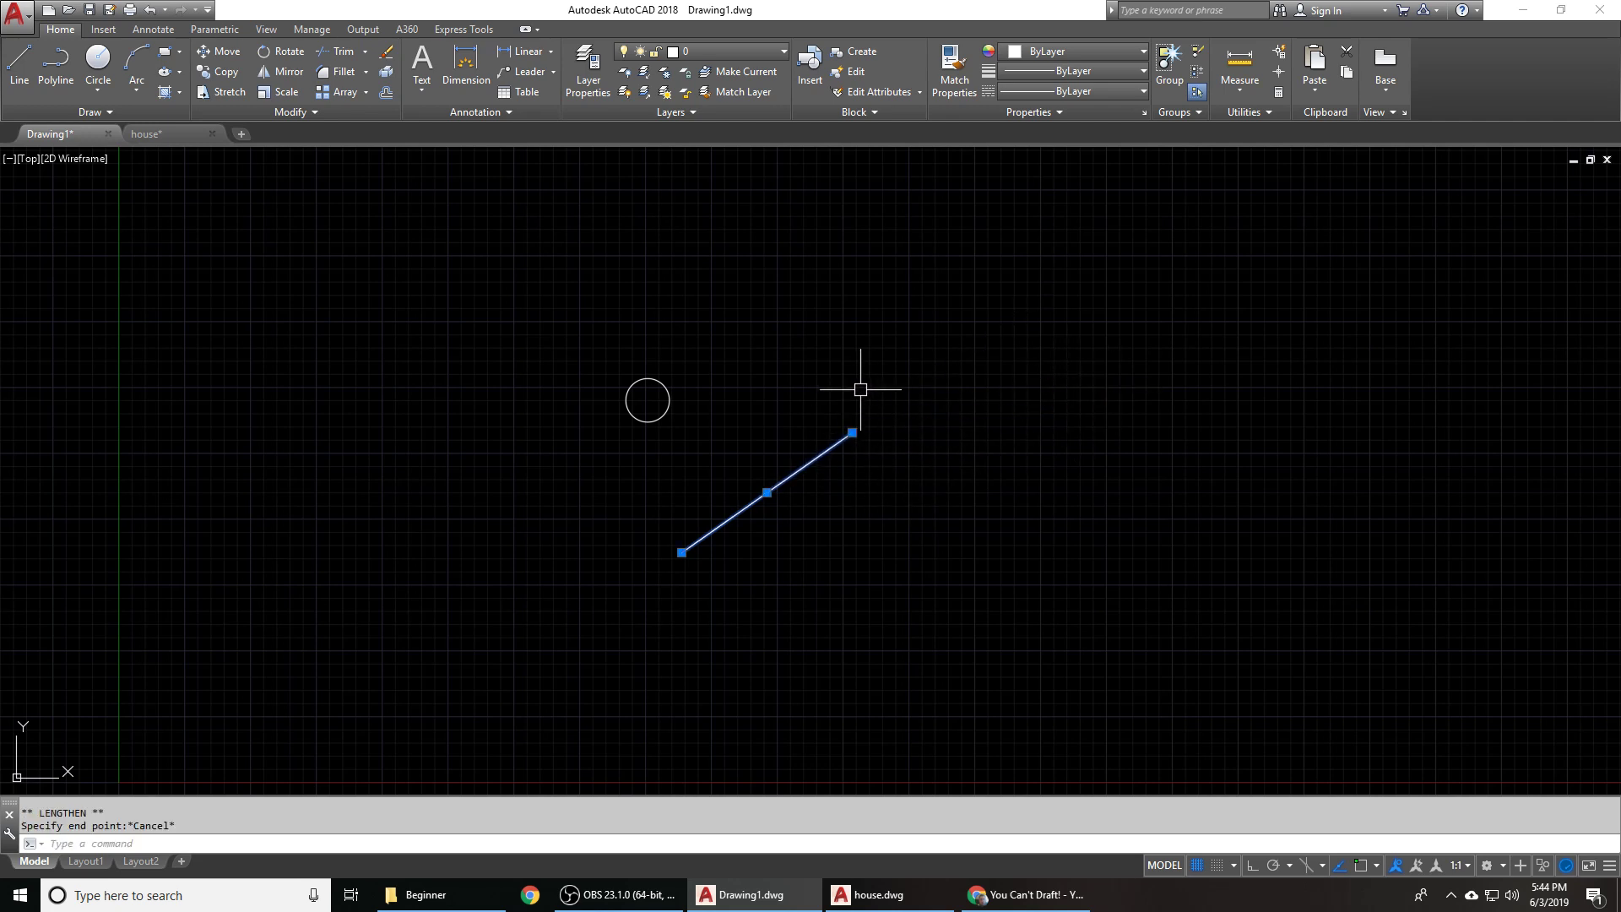
key("Escape")
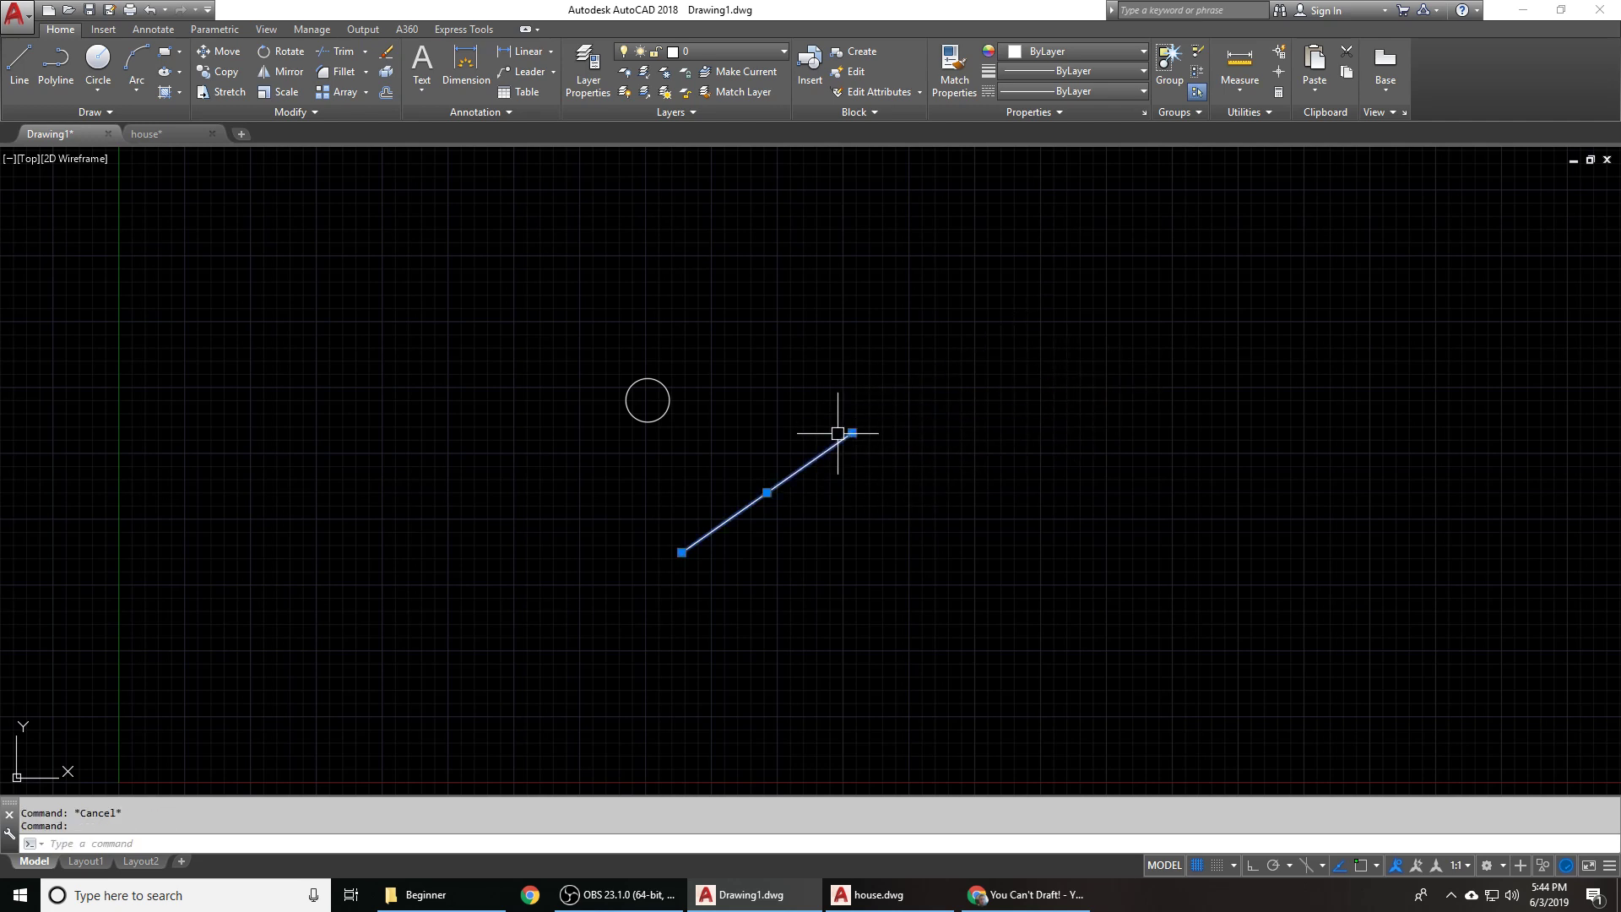
mouse_move(852, 432)
left_click(888, 479)
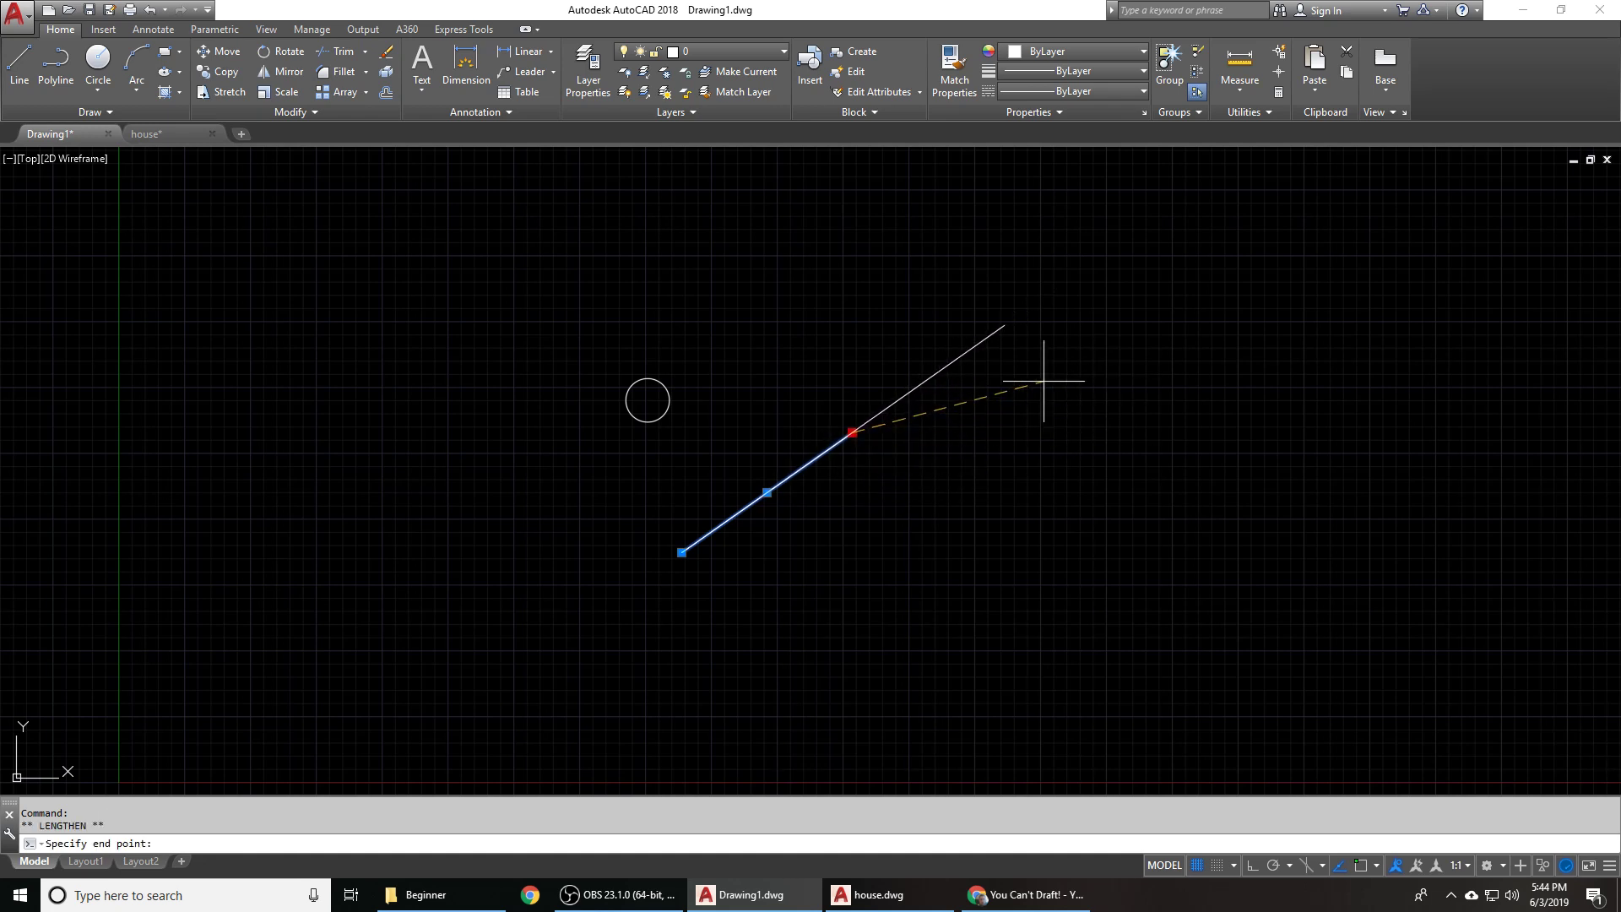
key("Escape")
key("Escape")
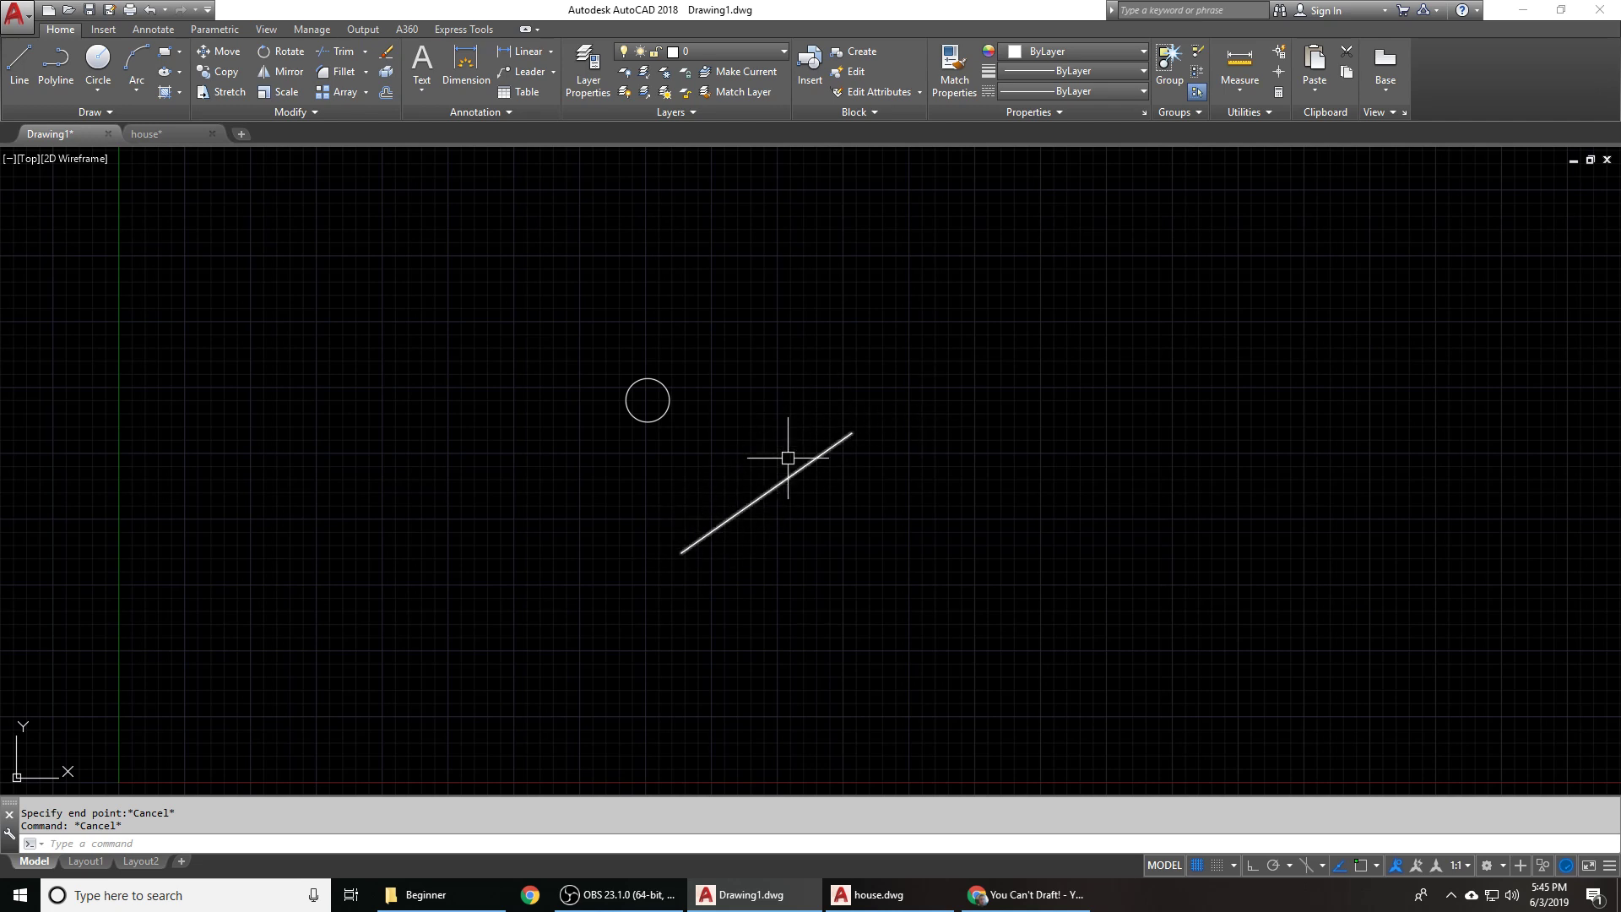
- Pick and deselect the line, pick it again at its lower half, try its midpoint grip, and cancel
left_click(850, 433)
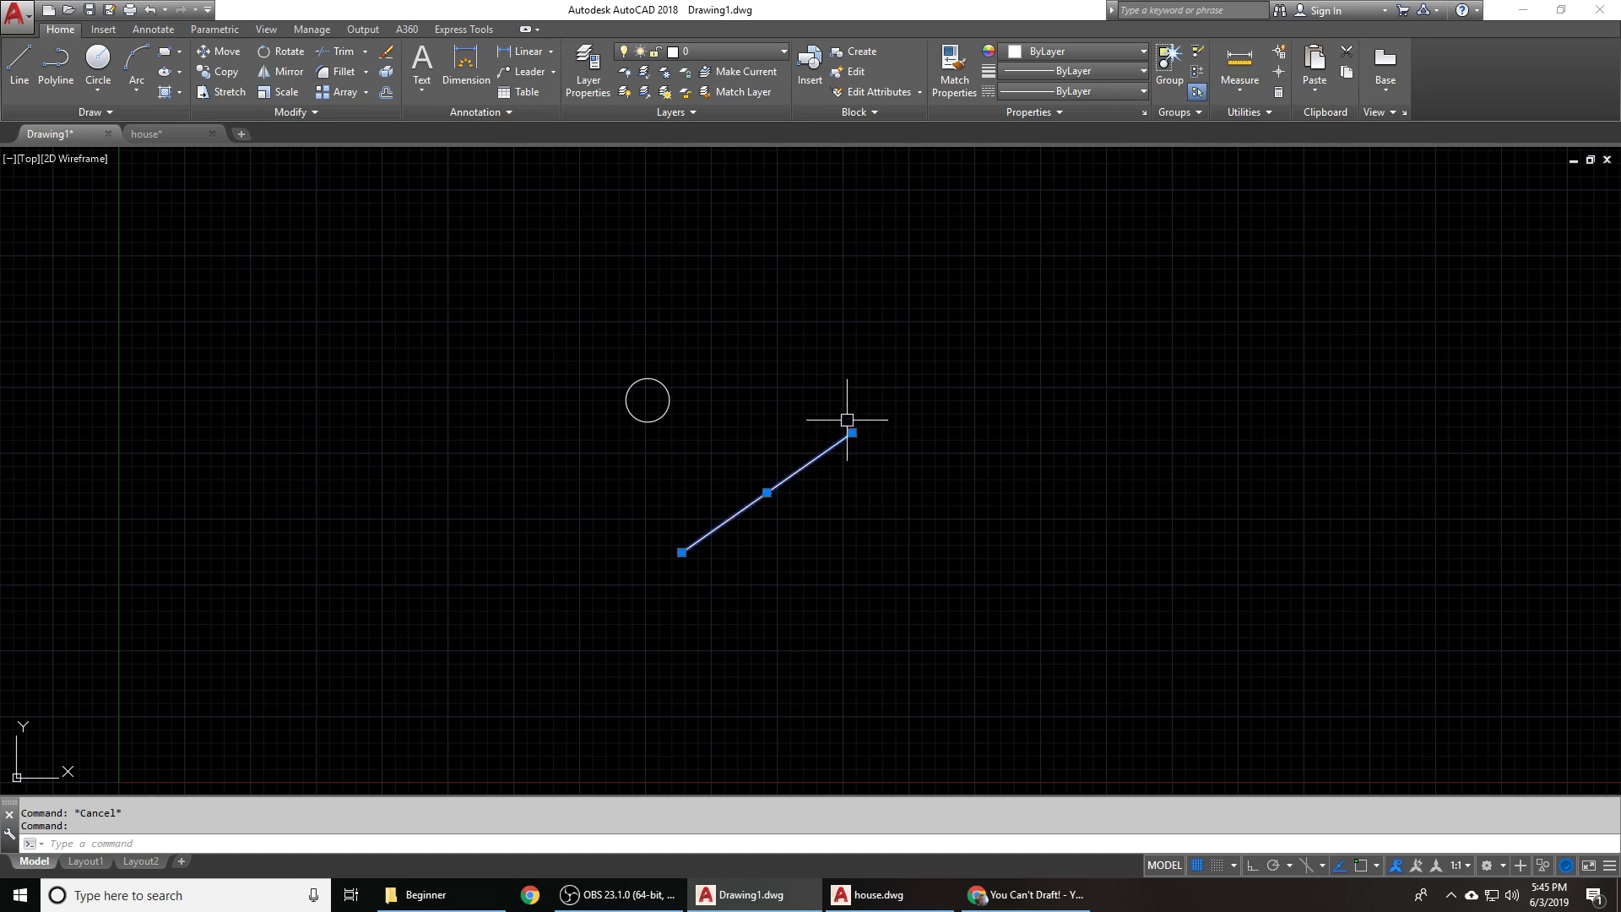
key("Escape")
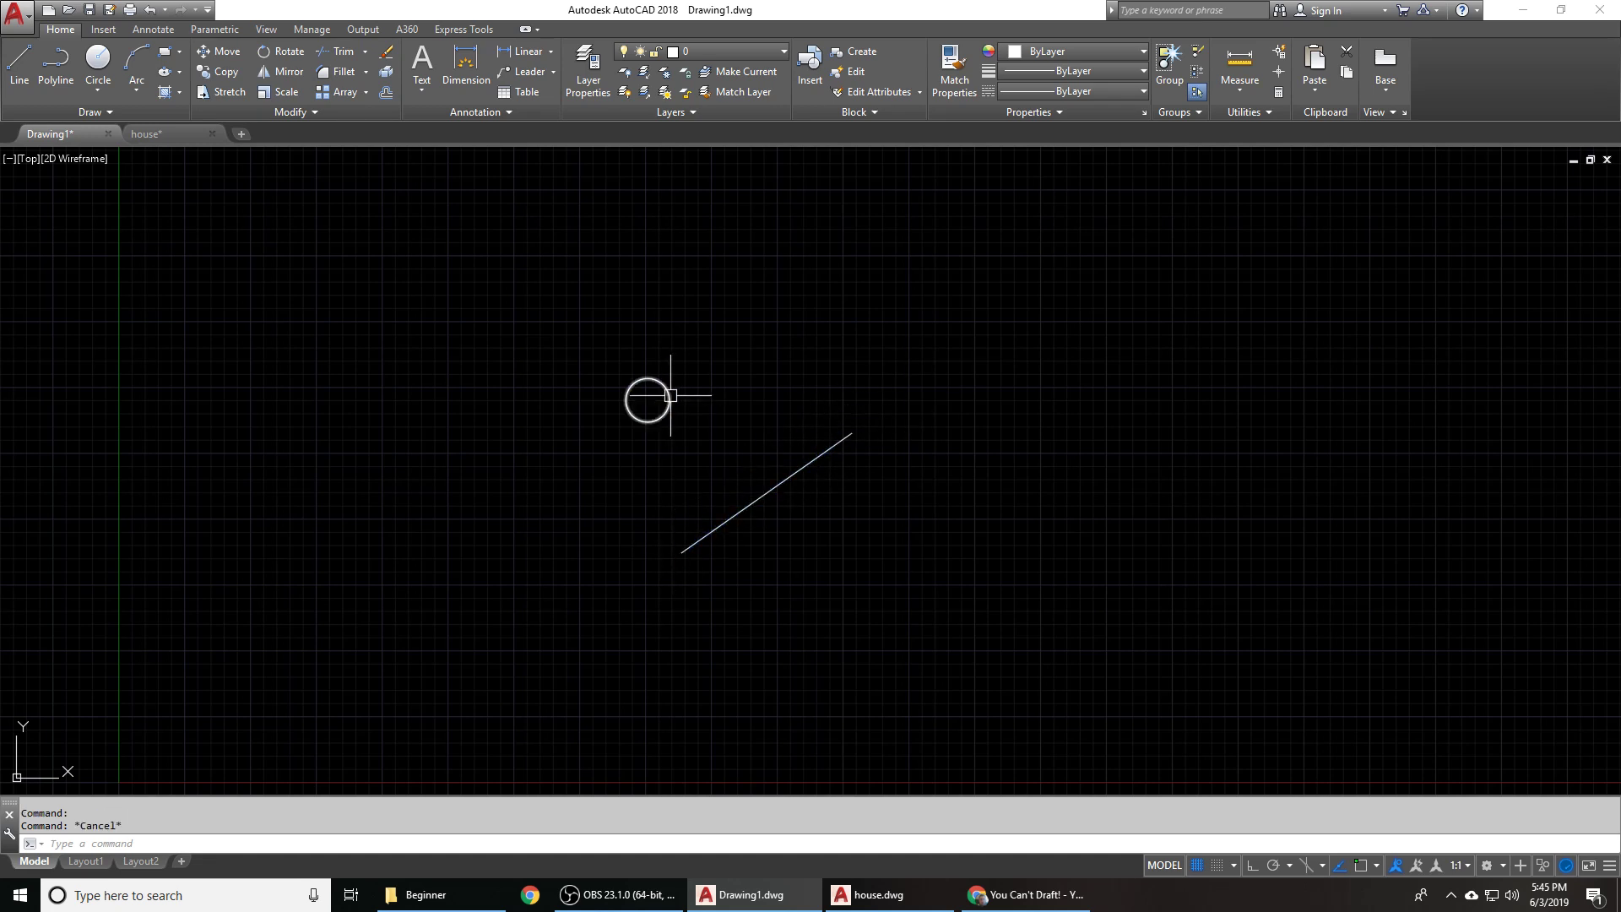
left_click(747, 514)
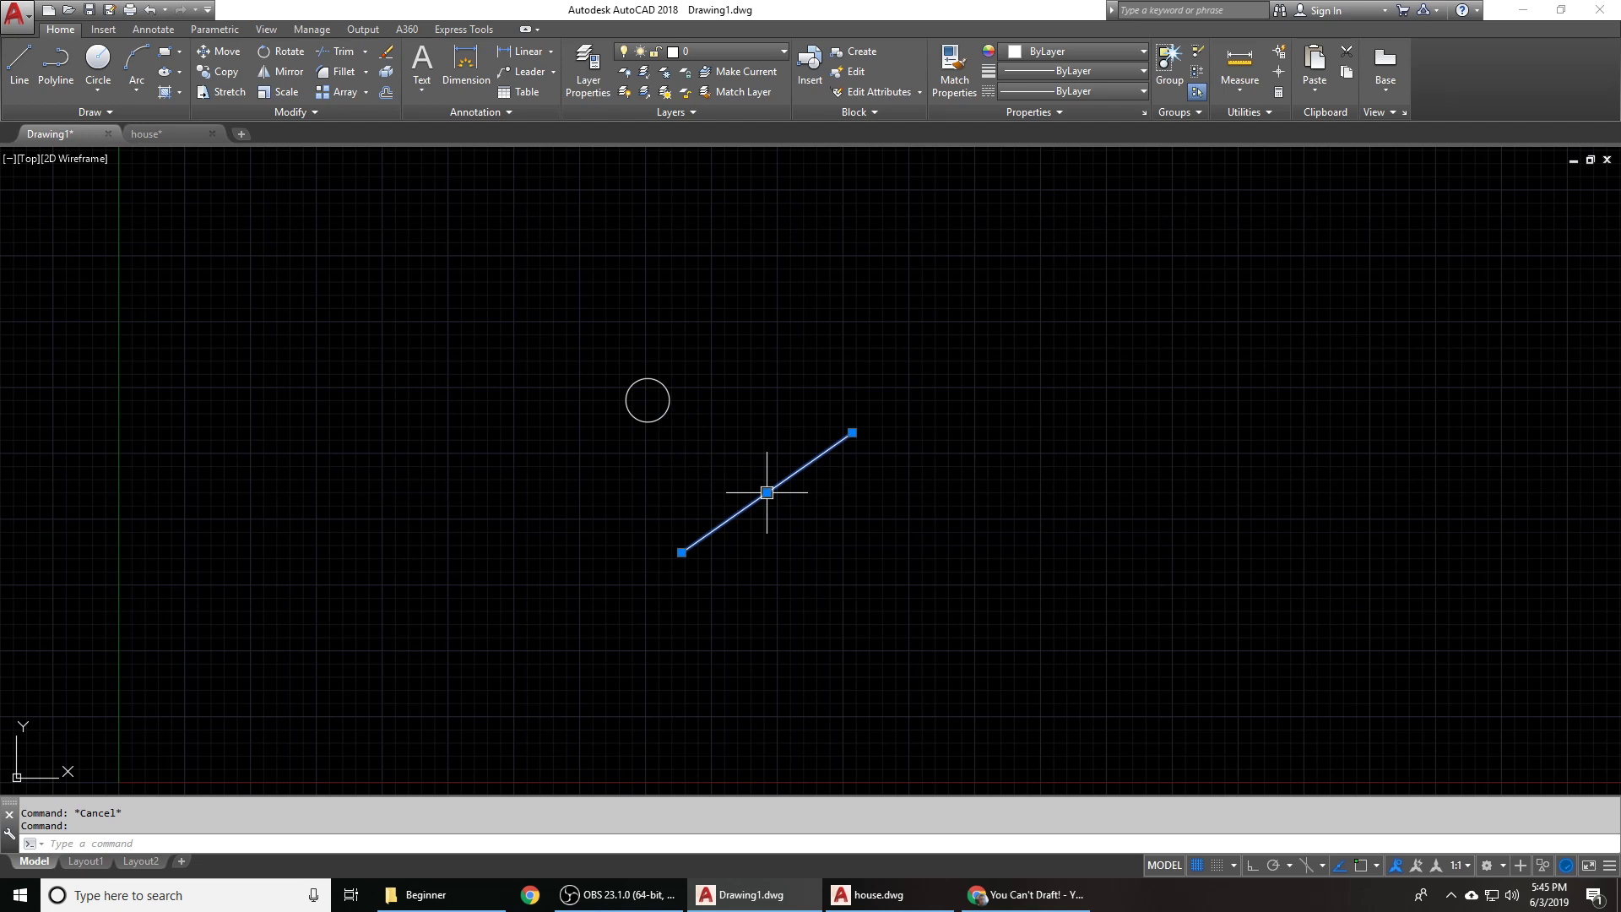
left_click(767, 493)
key("Escape")
- Select the circle with a crossing selection and move it by its center grip up toward the line's upper end
left_click(644, 398)
left_click(635, 407)
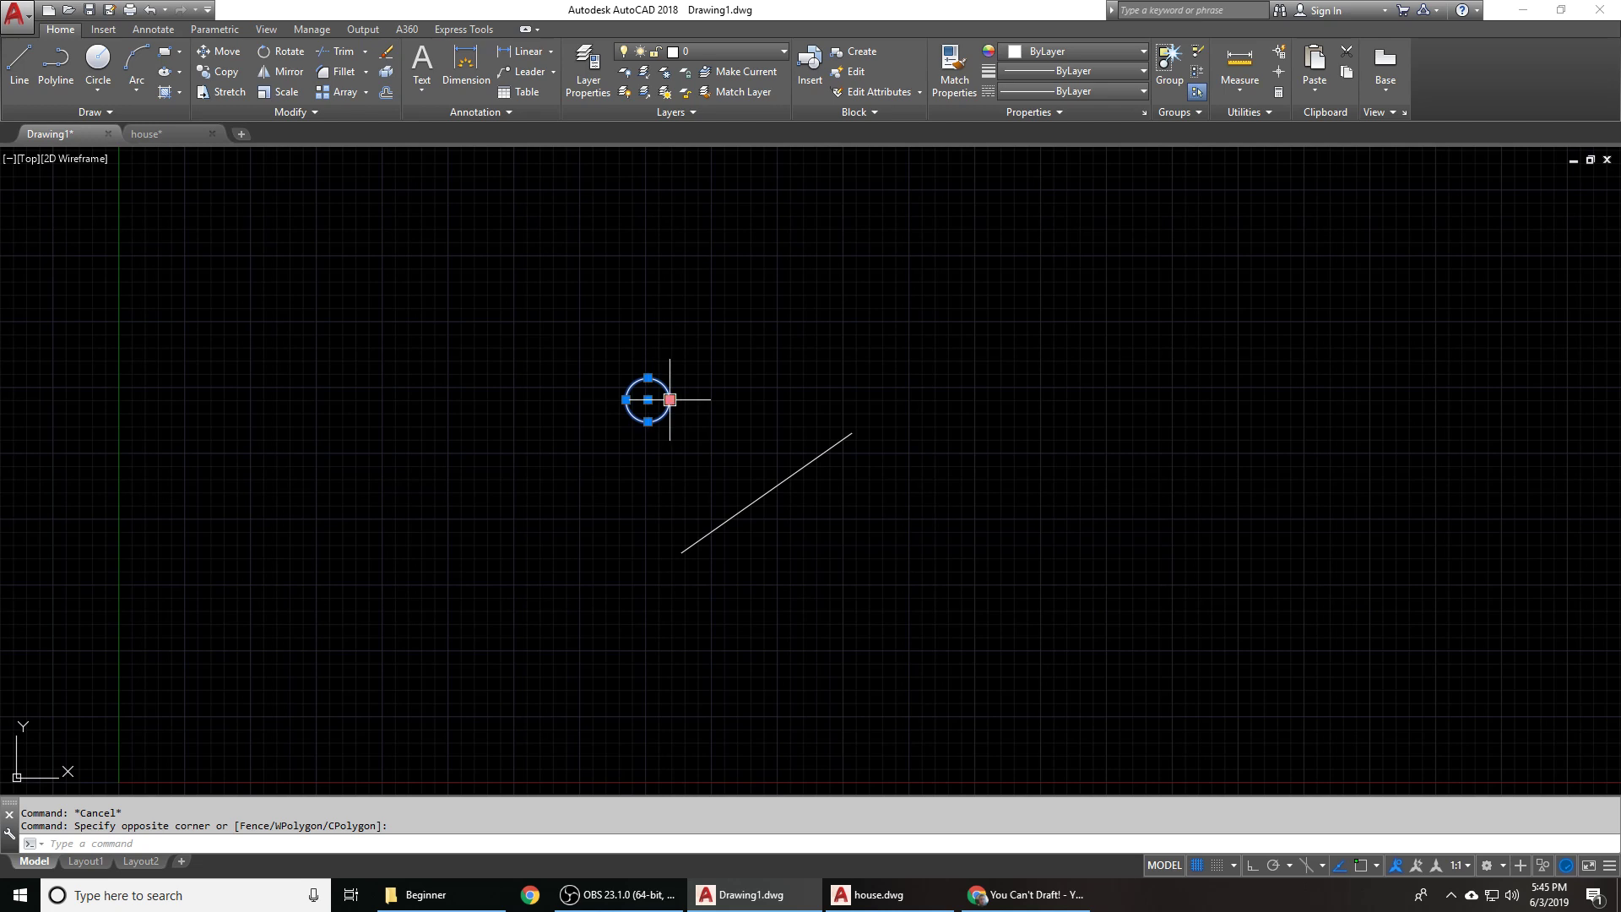
scroll(689, 394, "up", 2)
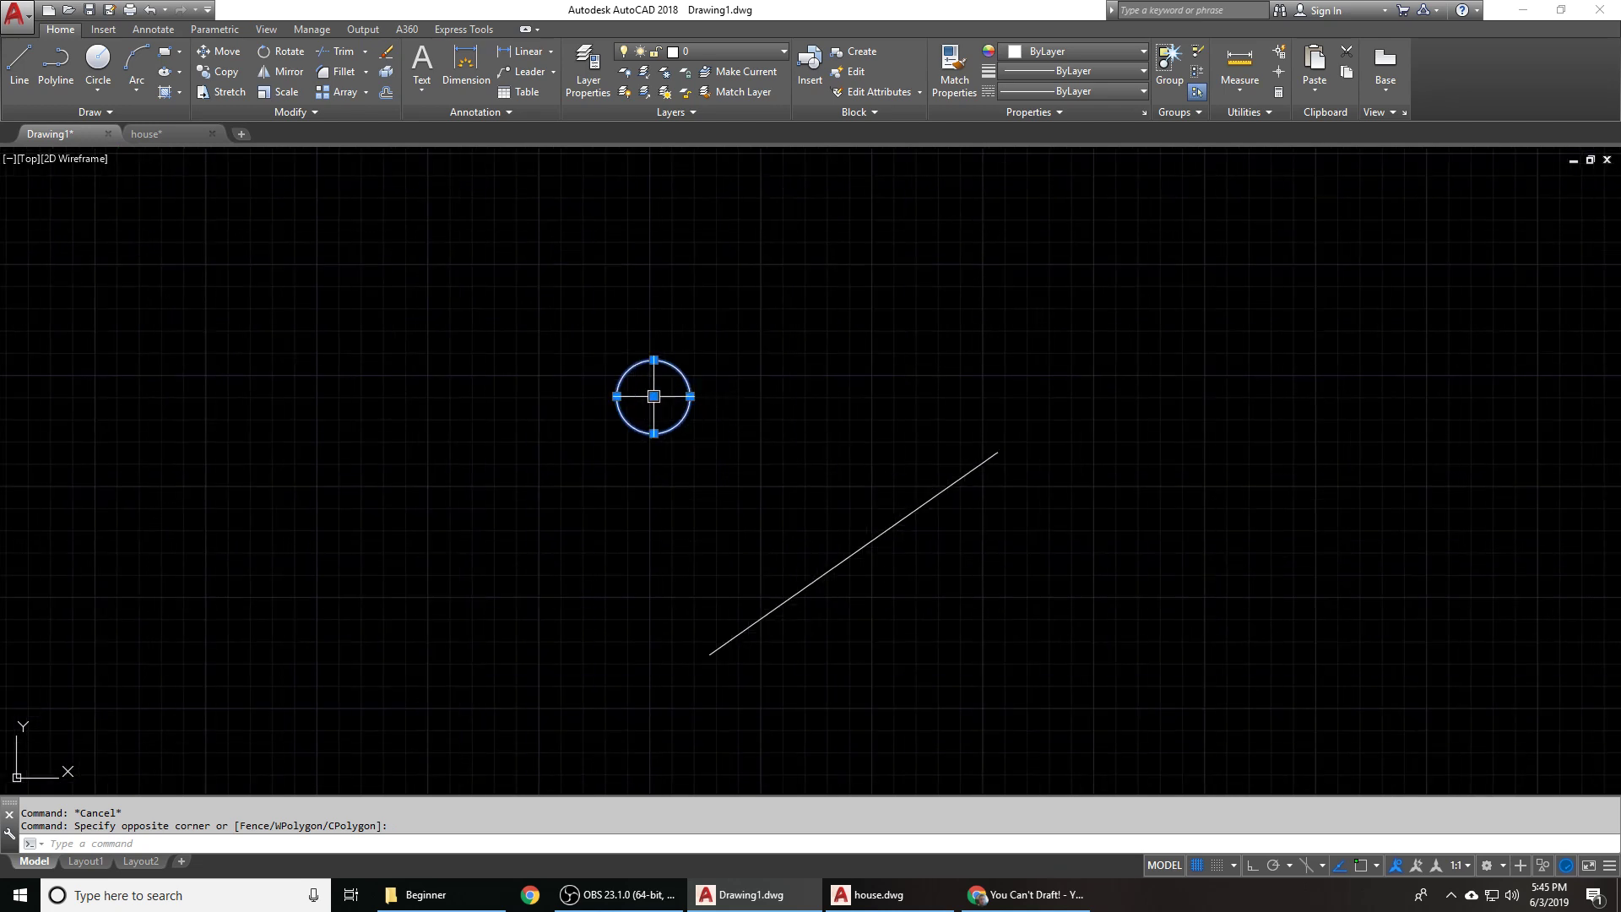
left_click(653, 396)
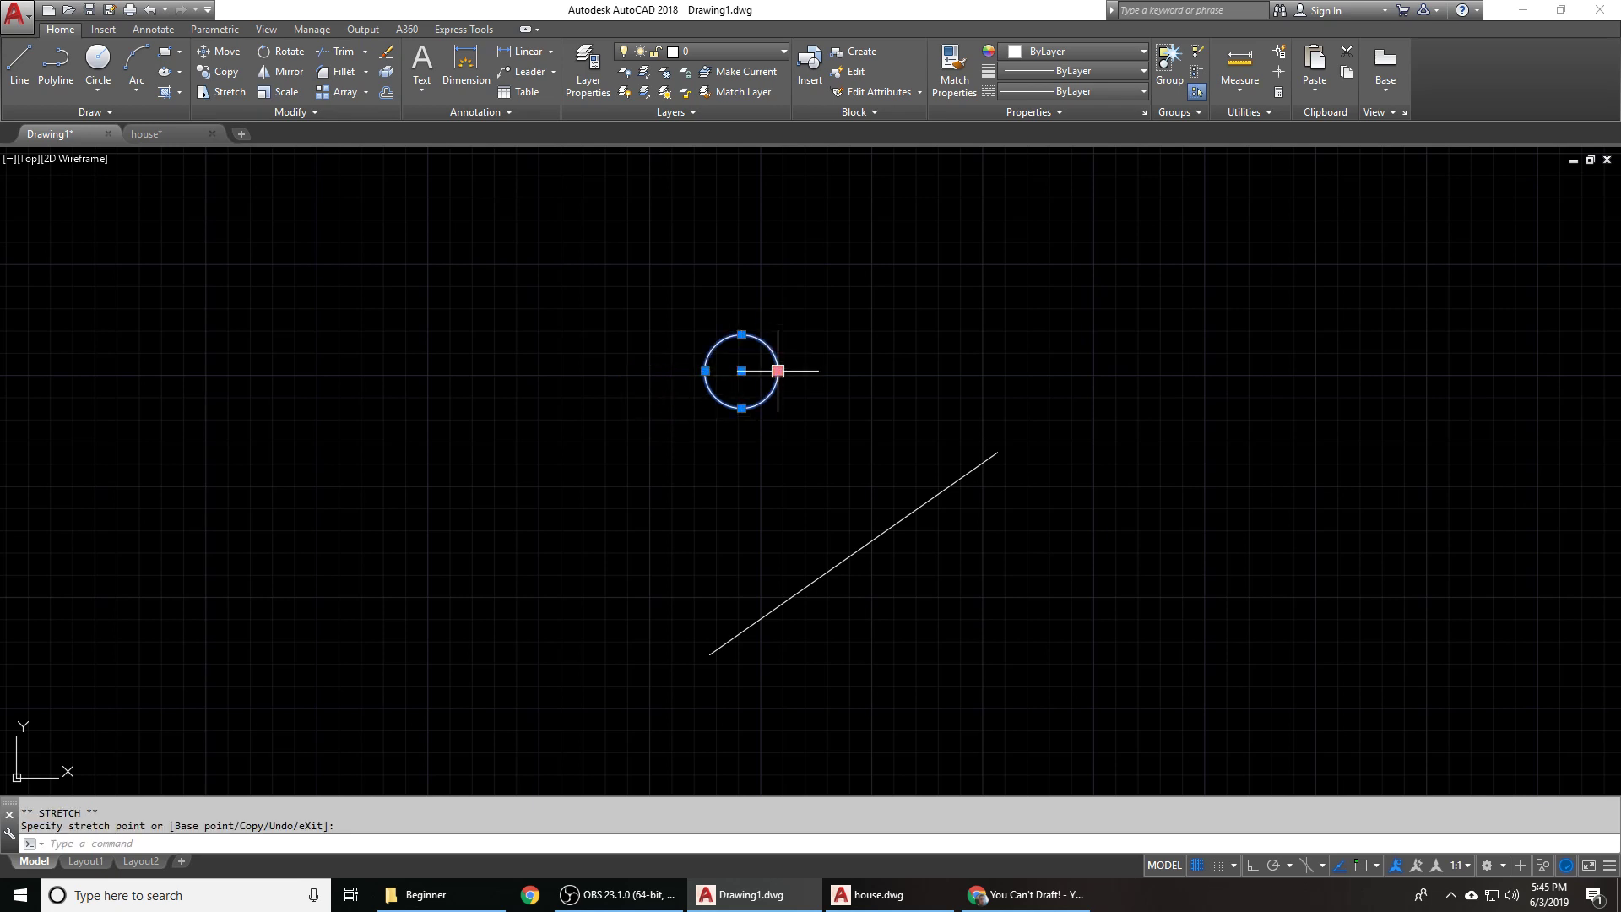
- Enlarge the circle by its right quadrant grip to roughly twice its radius, and clear the selection
left_click(777, 371)
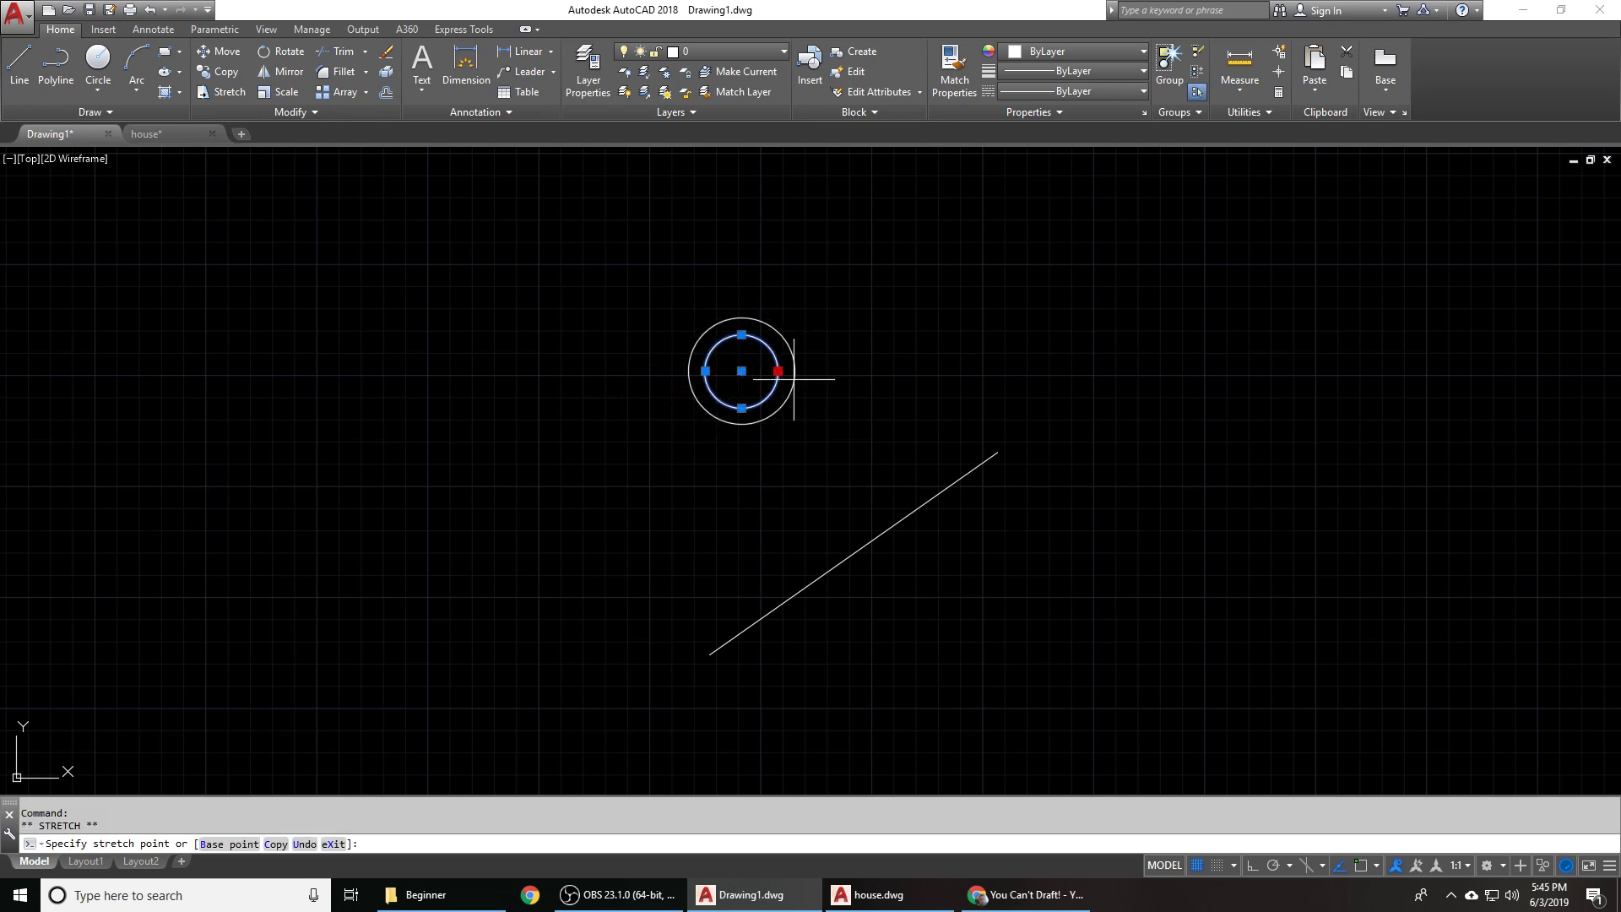
left_click(849, 371)
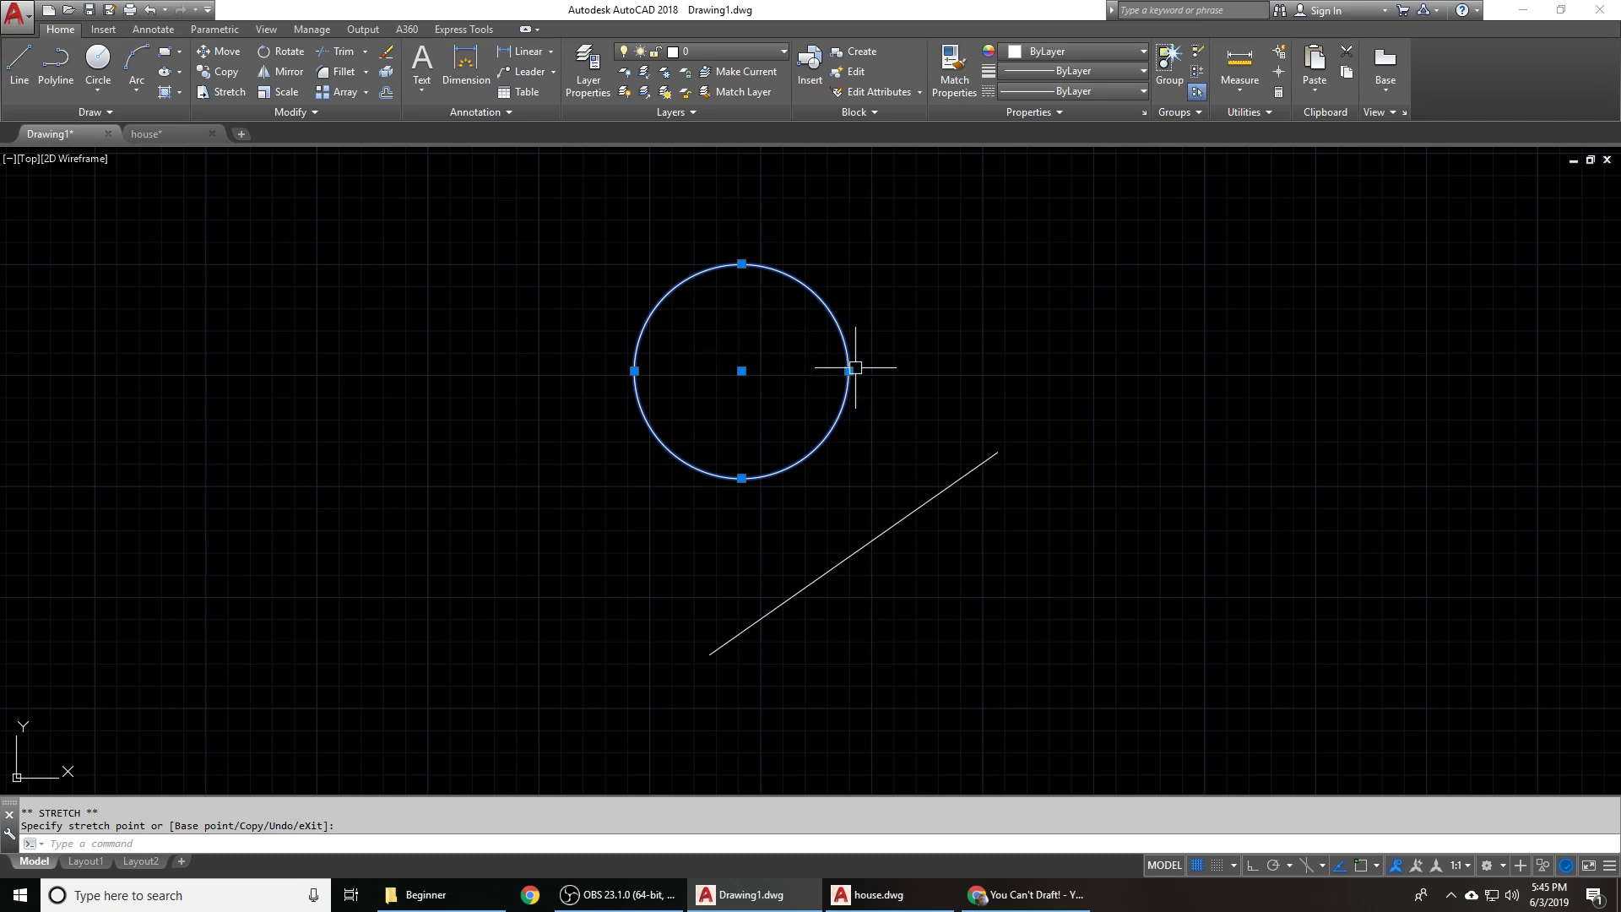
left_click(816, 370)
key("Escape")
scroll(647, 357, "down", 1)
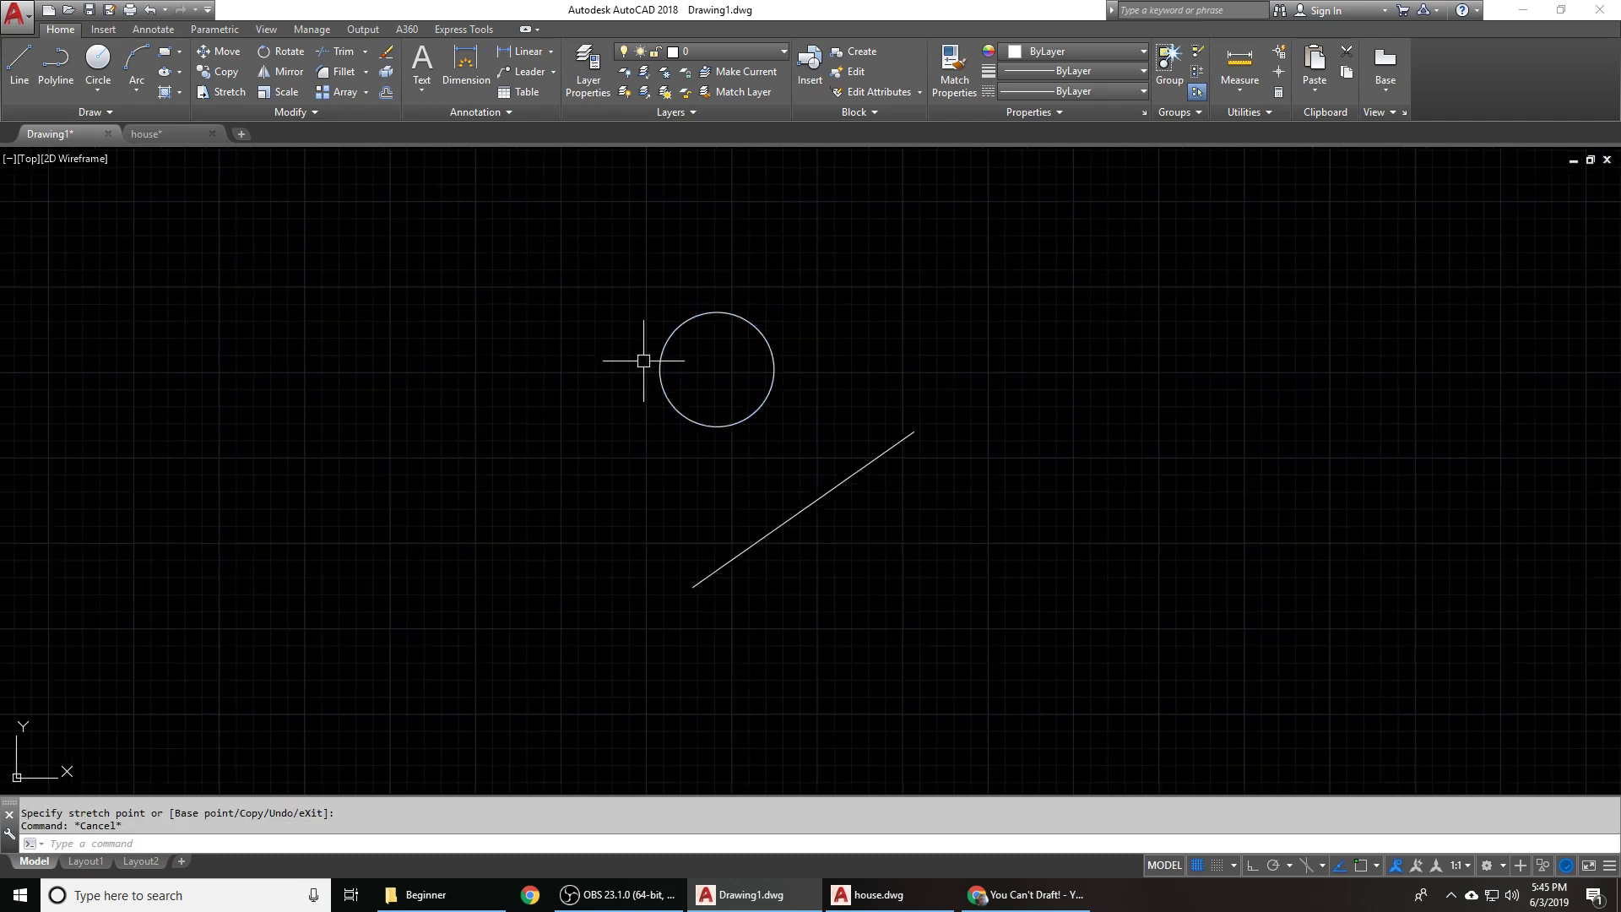
- Draw a rectangle in the empty area to the left of the circle
scroll(647, 356, "down", 1)
middle_click_drag(575, 347, 674, 344)
scroll(674, 345, "down", 1)
type("rec")
key("Return")
left_click(528, 368)
left_click(661, 457)
- Select the rectangle and stretch its top edge straight up by the midpoint grip with Ortho on
left_click(660, 409)
left_click(492, 395)
left_click(510, 382)
mouse_move(528, 369)
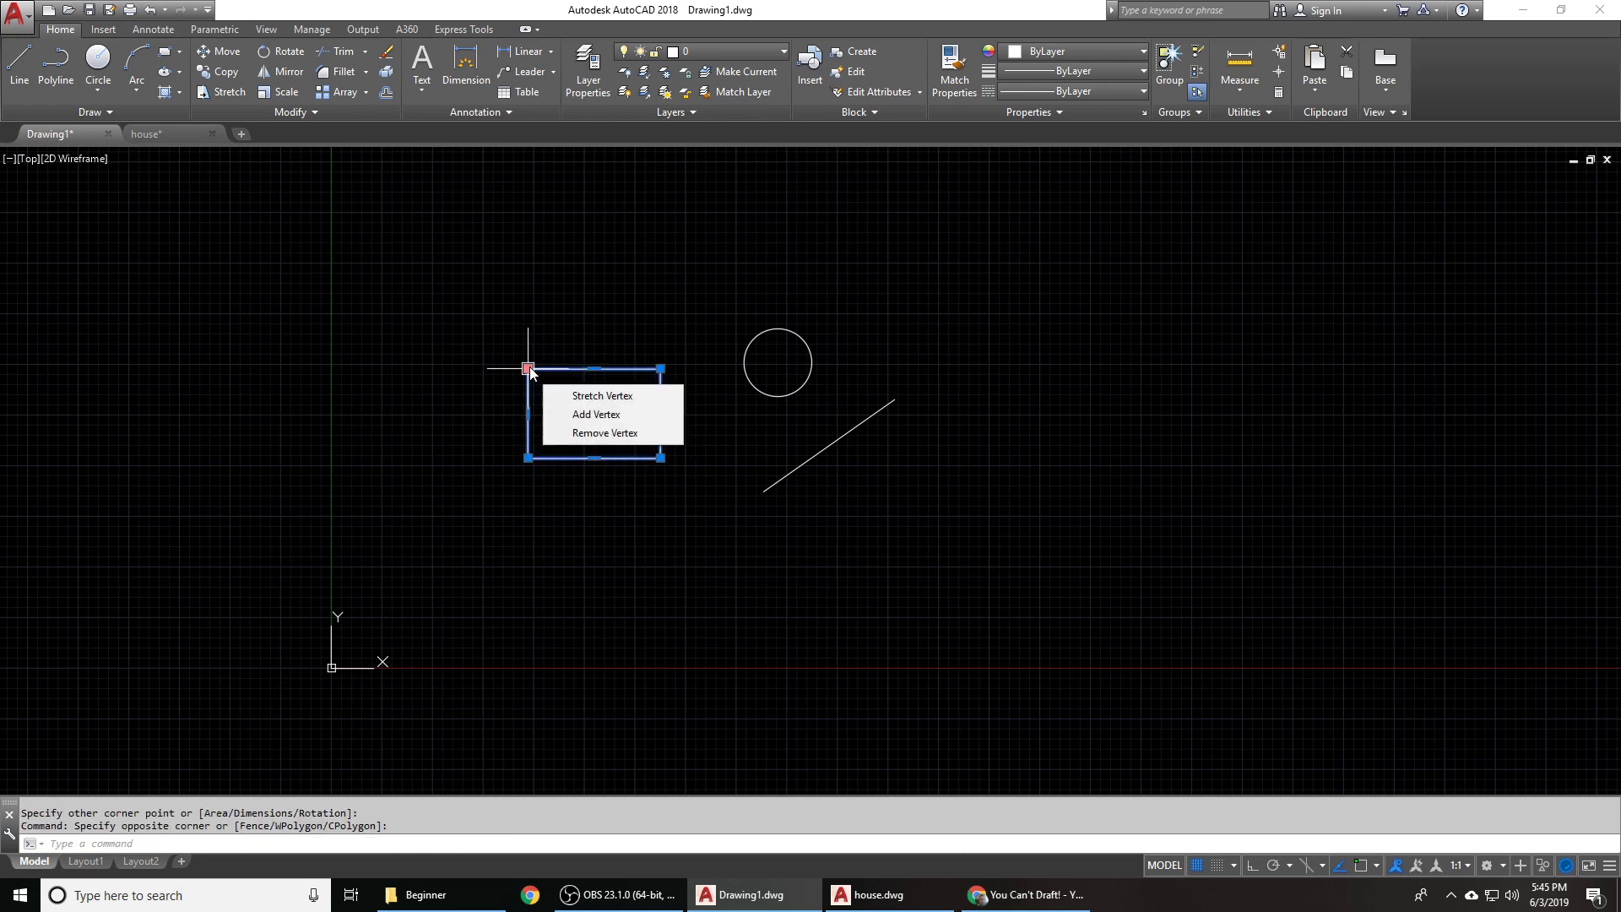
left_click(594, 368)
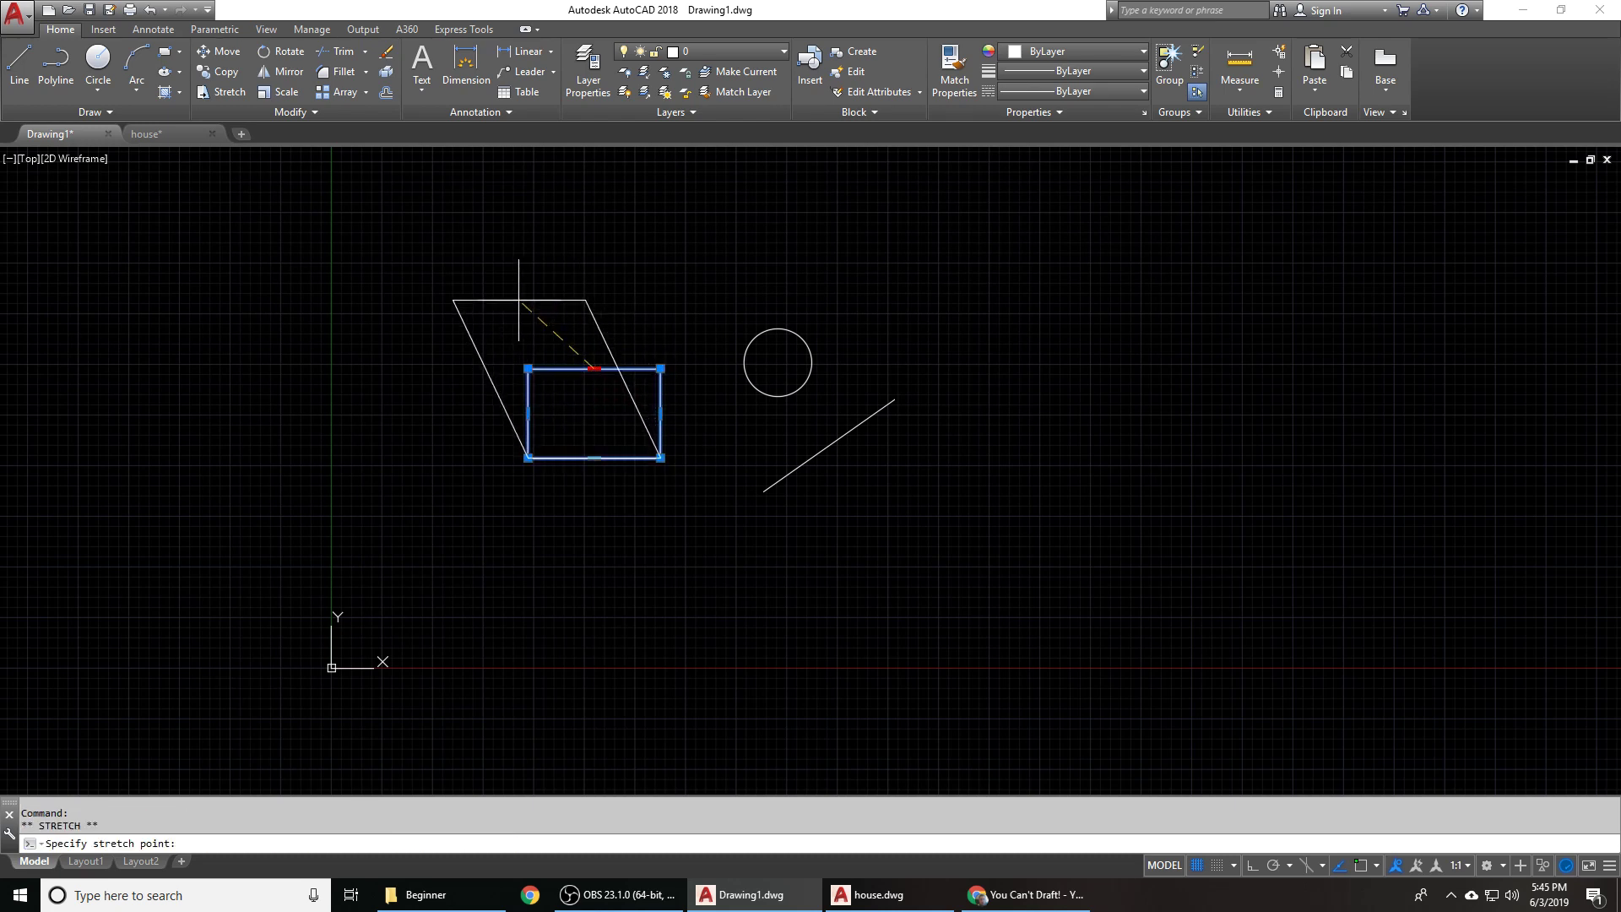
key("F8")
left_click(630, 311)
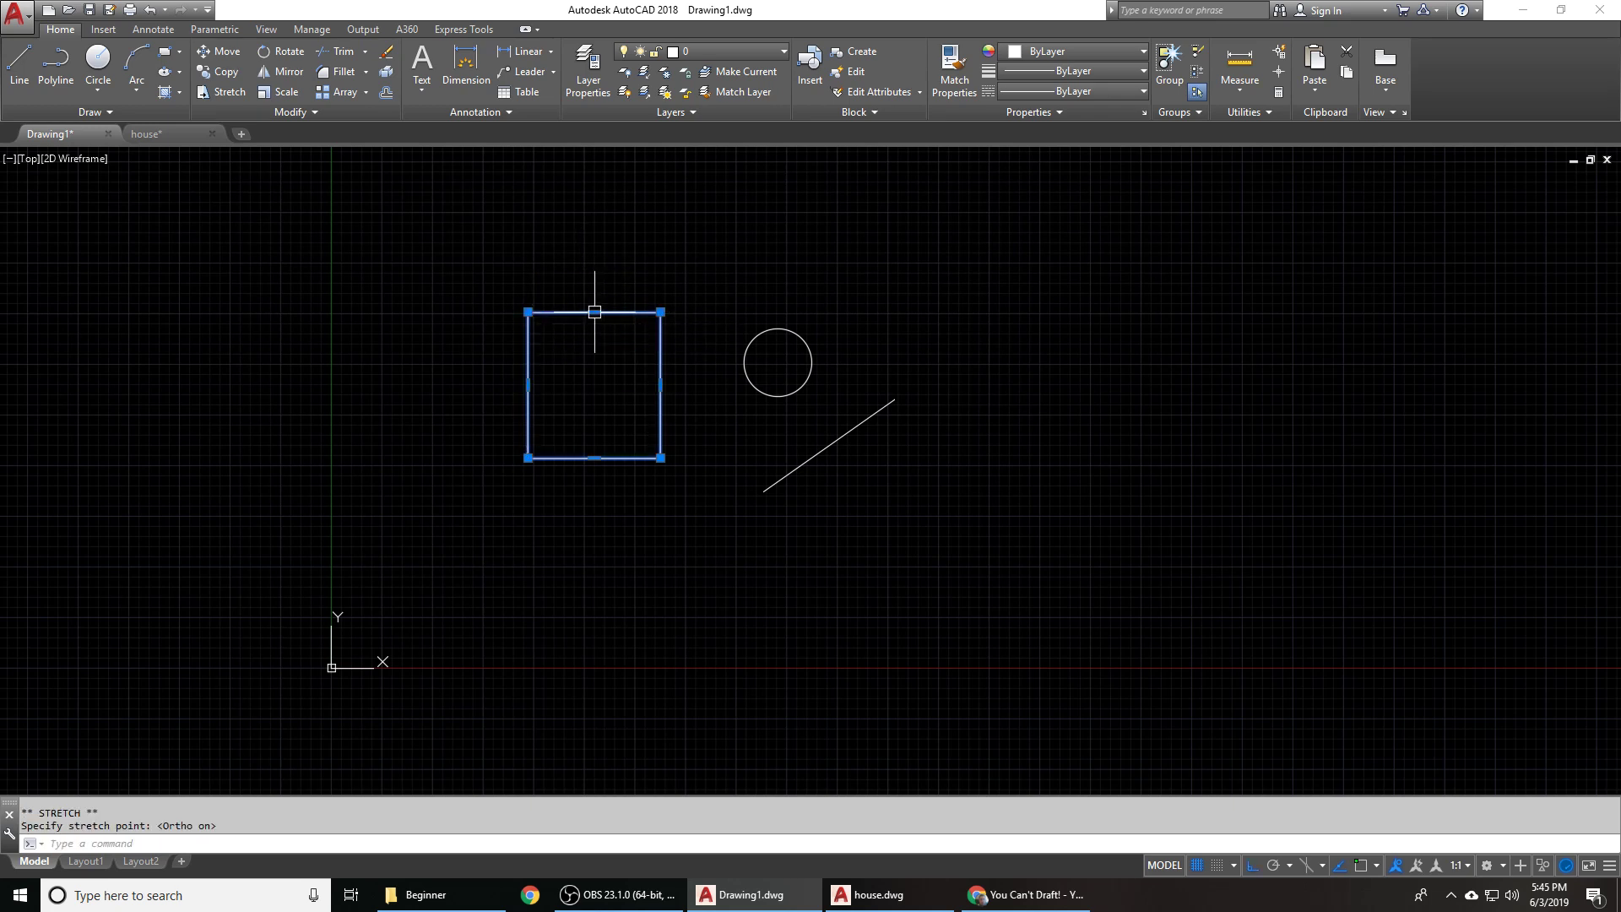
- Try the rectangle's upper corner grips, add the line to the selection, and clear the selection
mouse_move(528, 311)
left_click(660, 312)
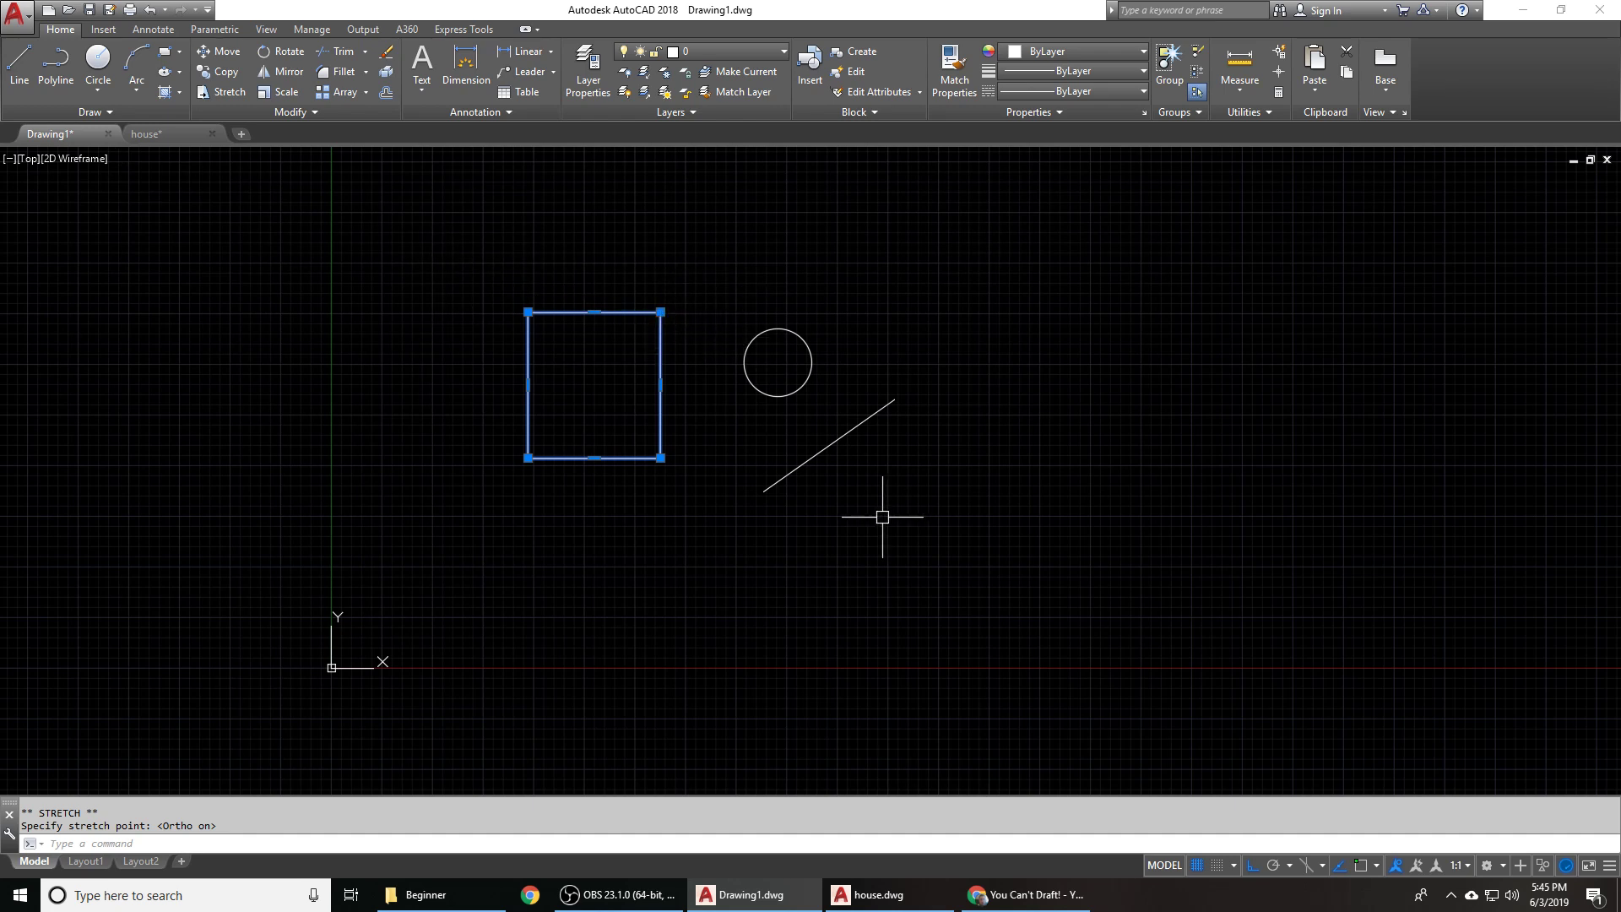
left_click(829, 445)
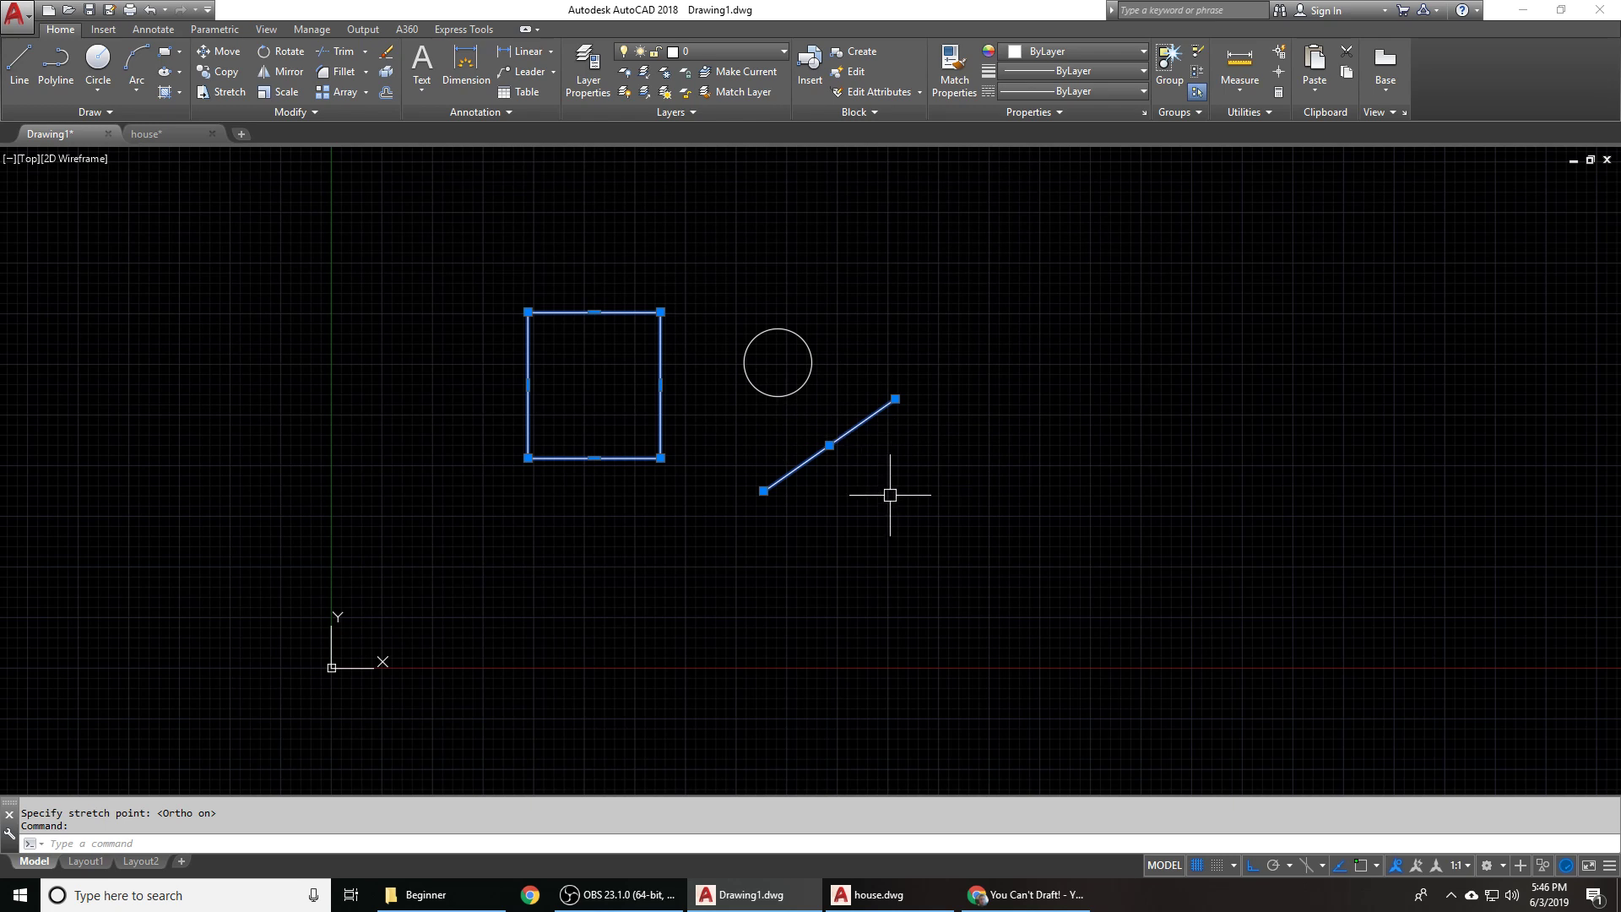
key("Escape")
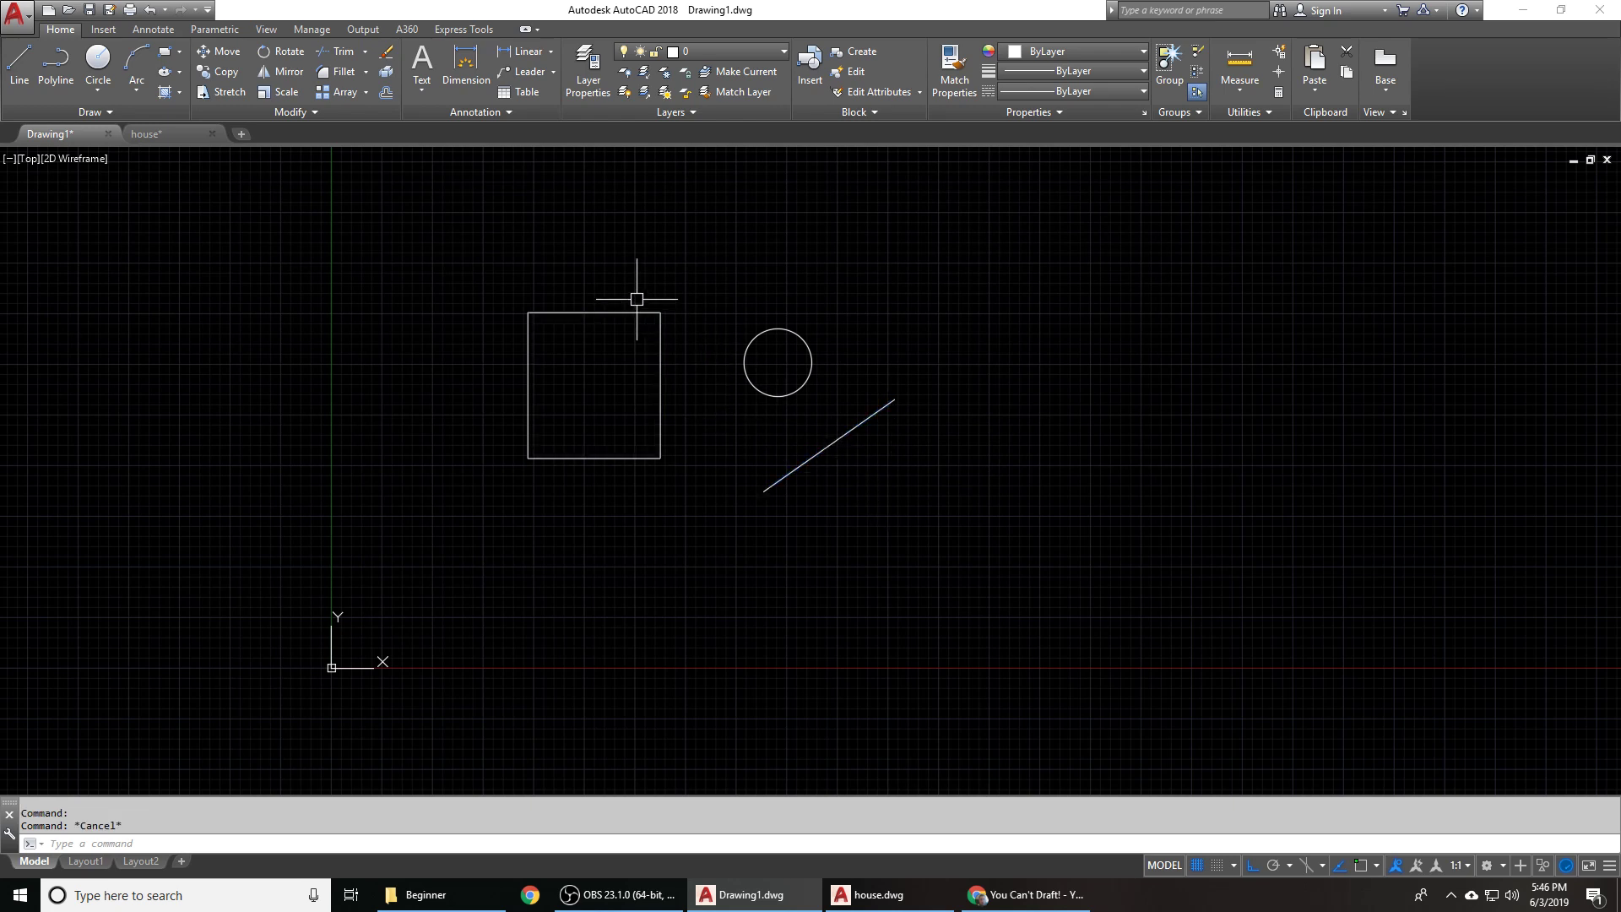
- Try window selections starting above the circle, around the circle and the line, and cancel them
left_click(659, 224)
left_click(1061, 352)
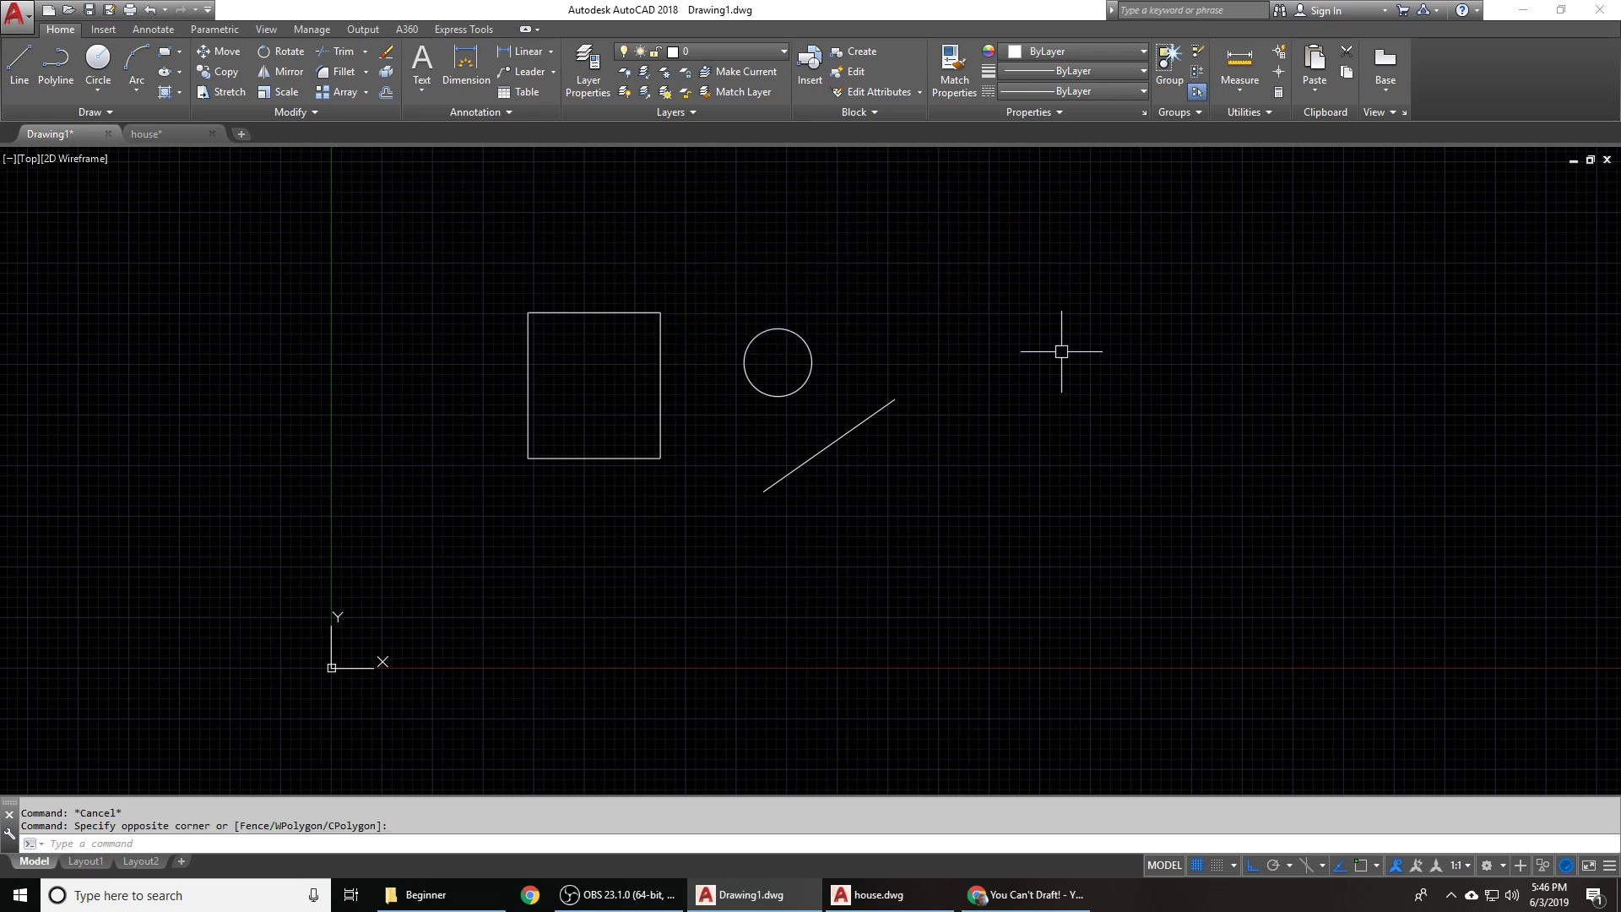
left_click(706, 244)
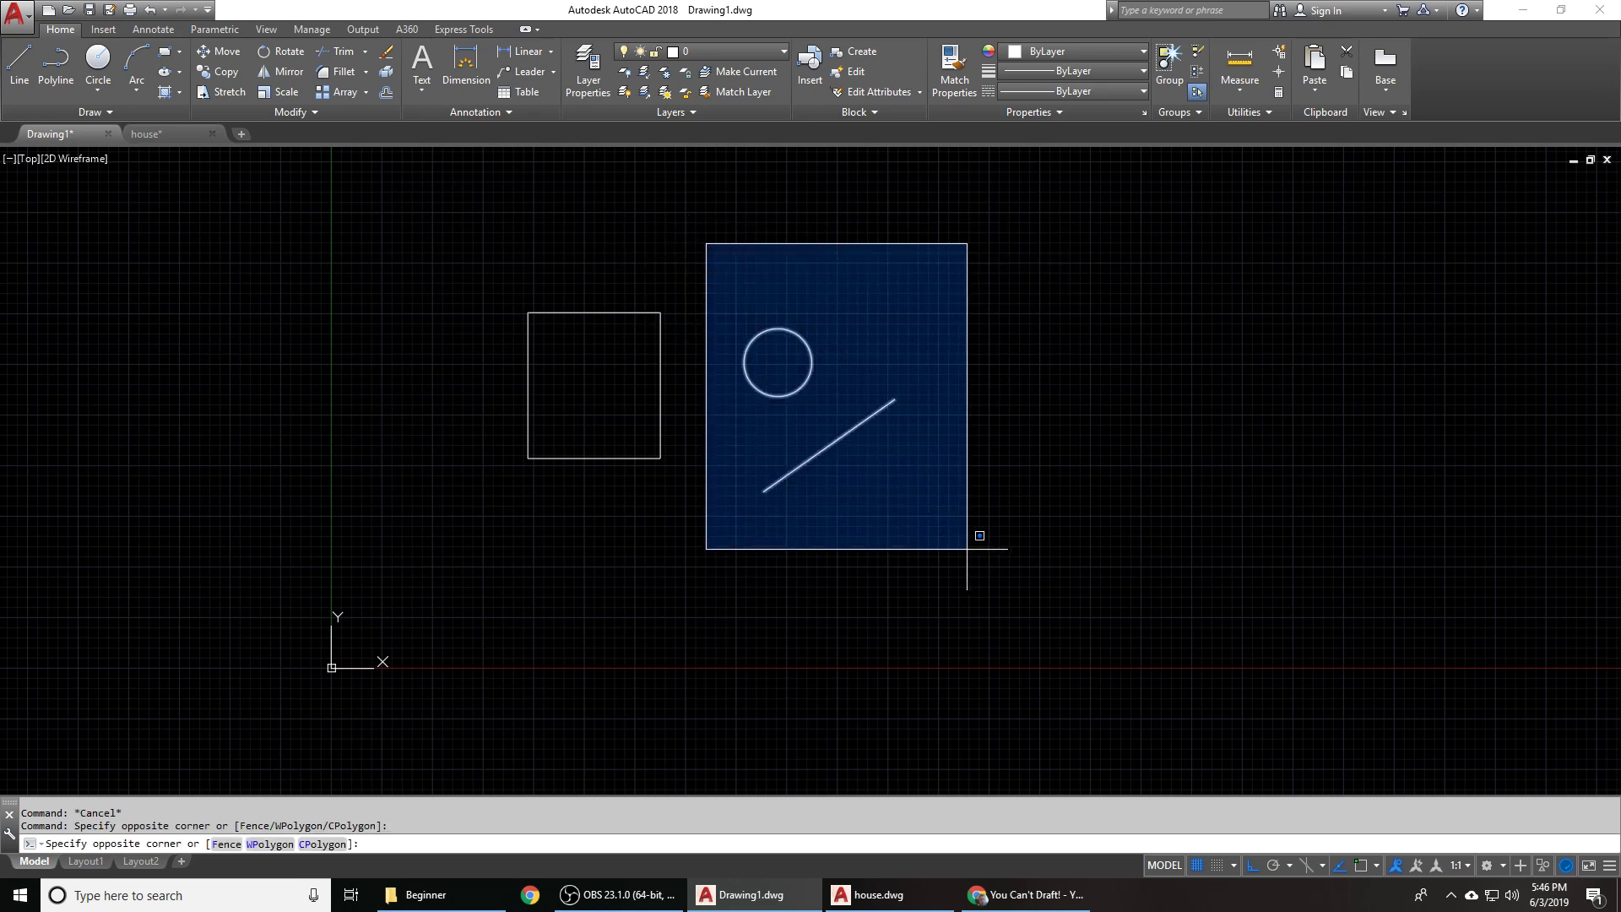
key("Escape")
left_click(679, 249)
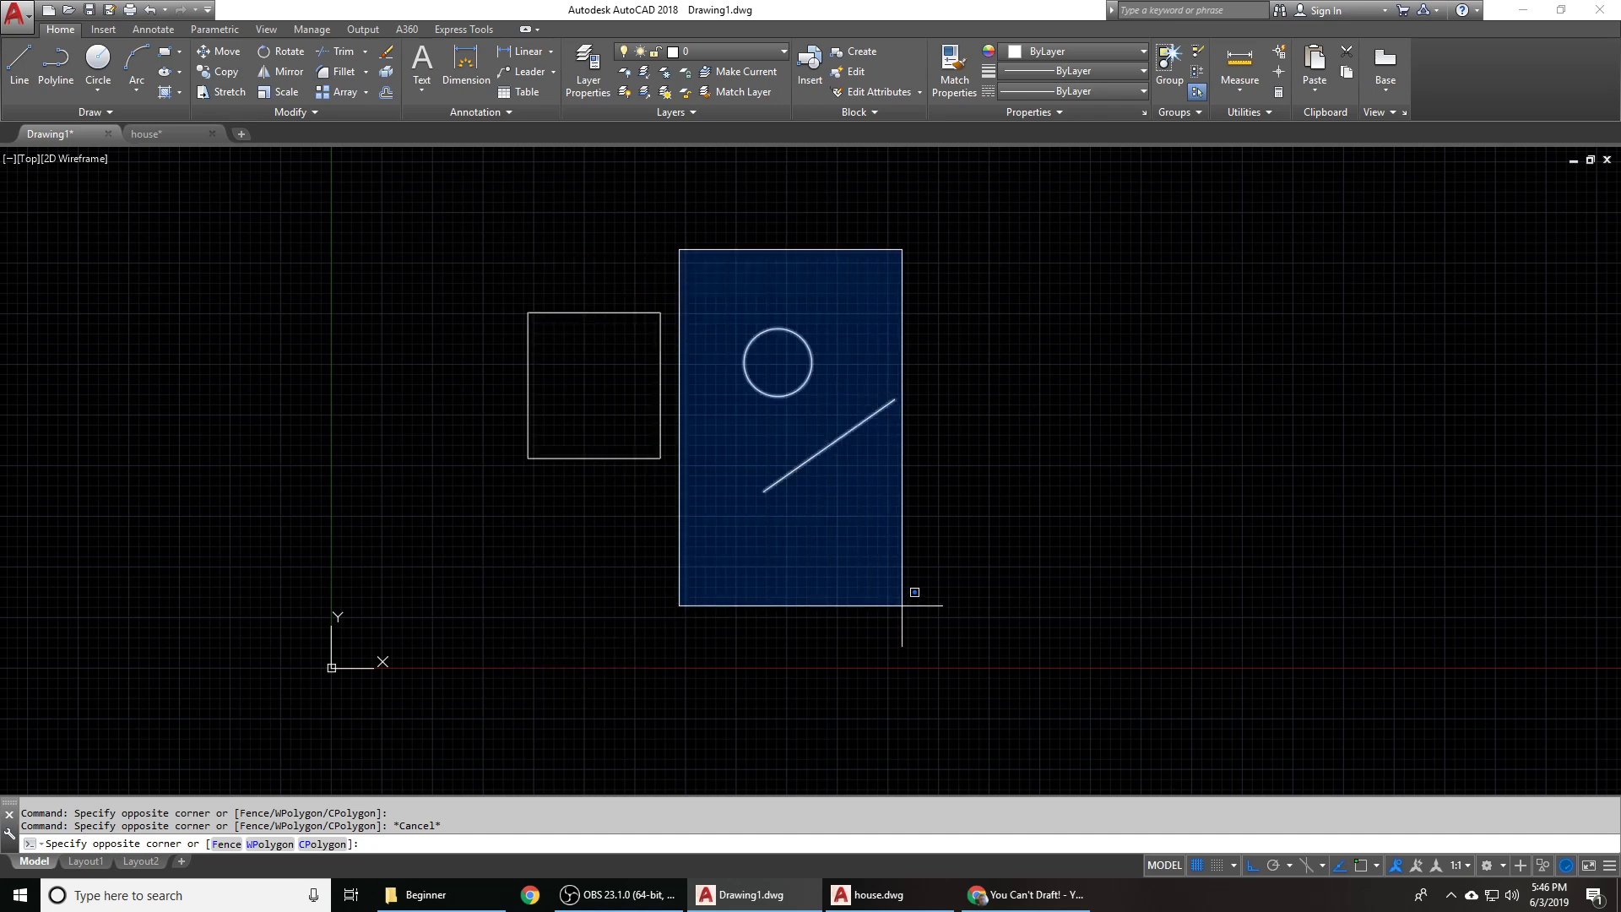
key("Escape")
- Try lasso selections down past the circle toward the line, clearing the selection after each
mouse_move(747, 279)
left_mouse_down()
mouse_move(933, 288)
mouse_move(815, 554)
left_mouse_up()
key("Escape")
mouse_move(743, 277)
left_mouse_down()
mouse_move(470, 318)
mouse_move(680, 507)
mouse_move(706, 279)
mouse_move(583, 523)
mouse_move(752, 554)
mouse_move(747, 484)
left_mouse_up()
key("Escape")
key("Escape")
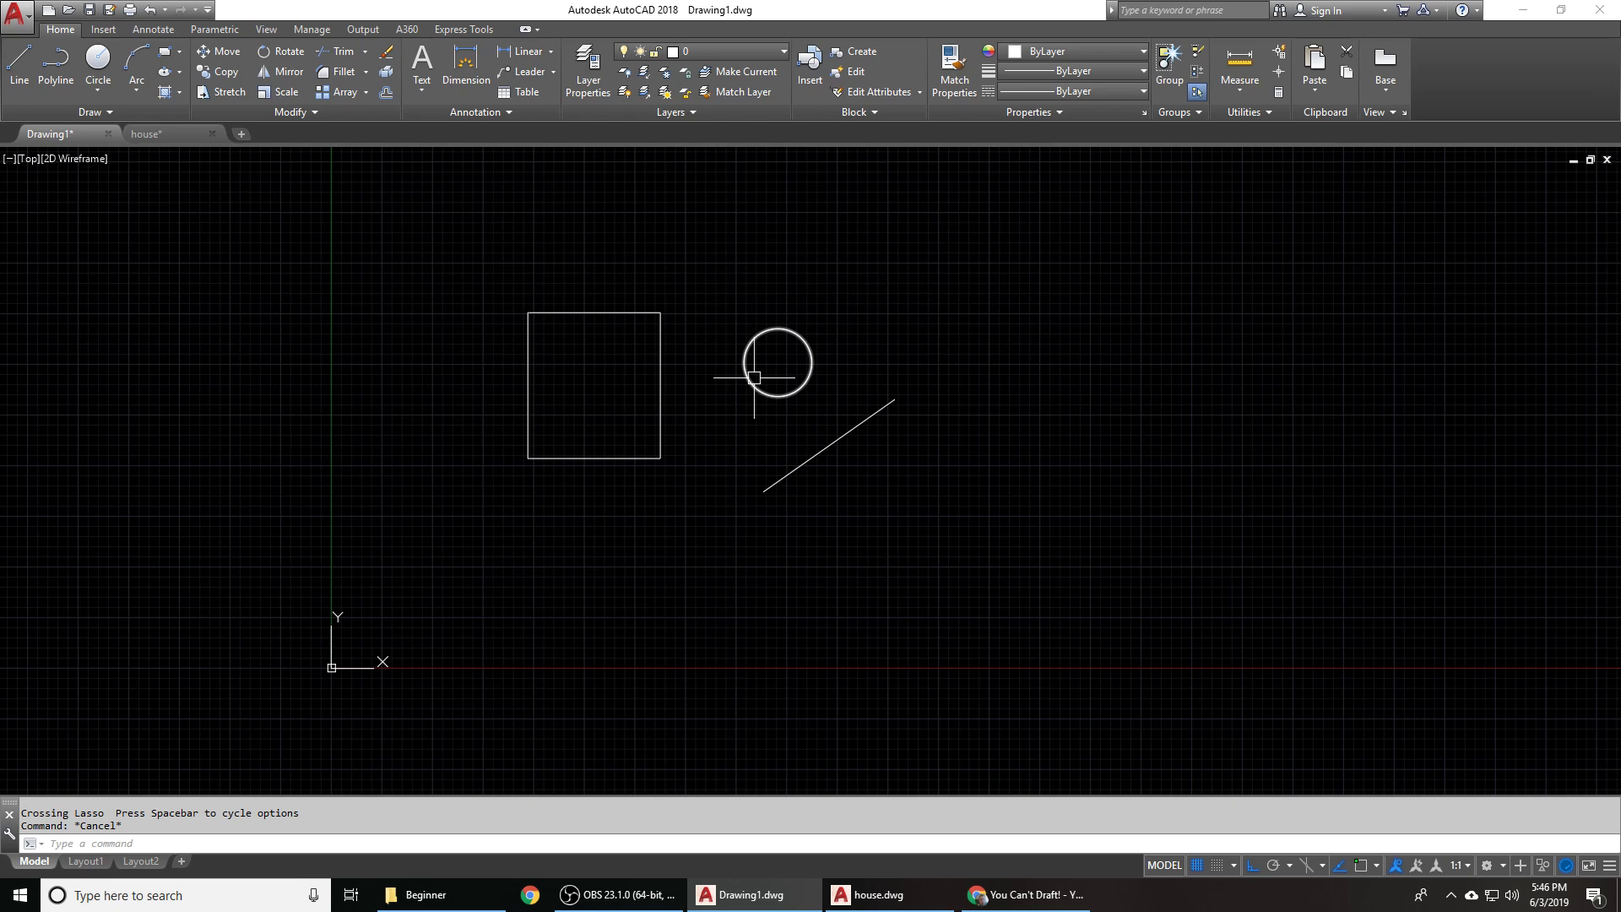
- Try a Move with a Fence selection running through the rectangle, circle and line, and cancel the command
type("m")
key("Return")
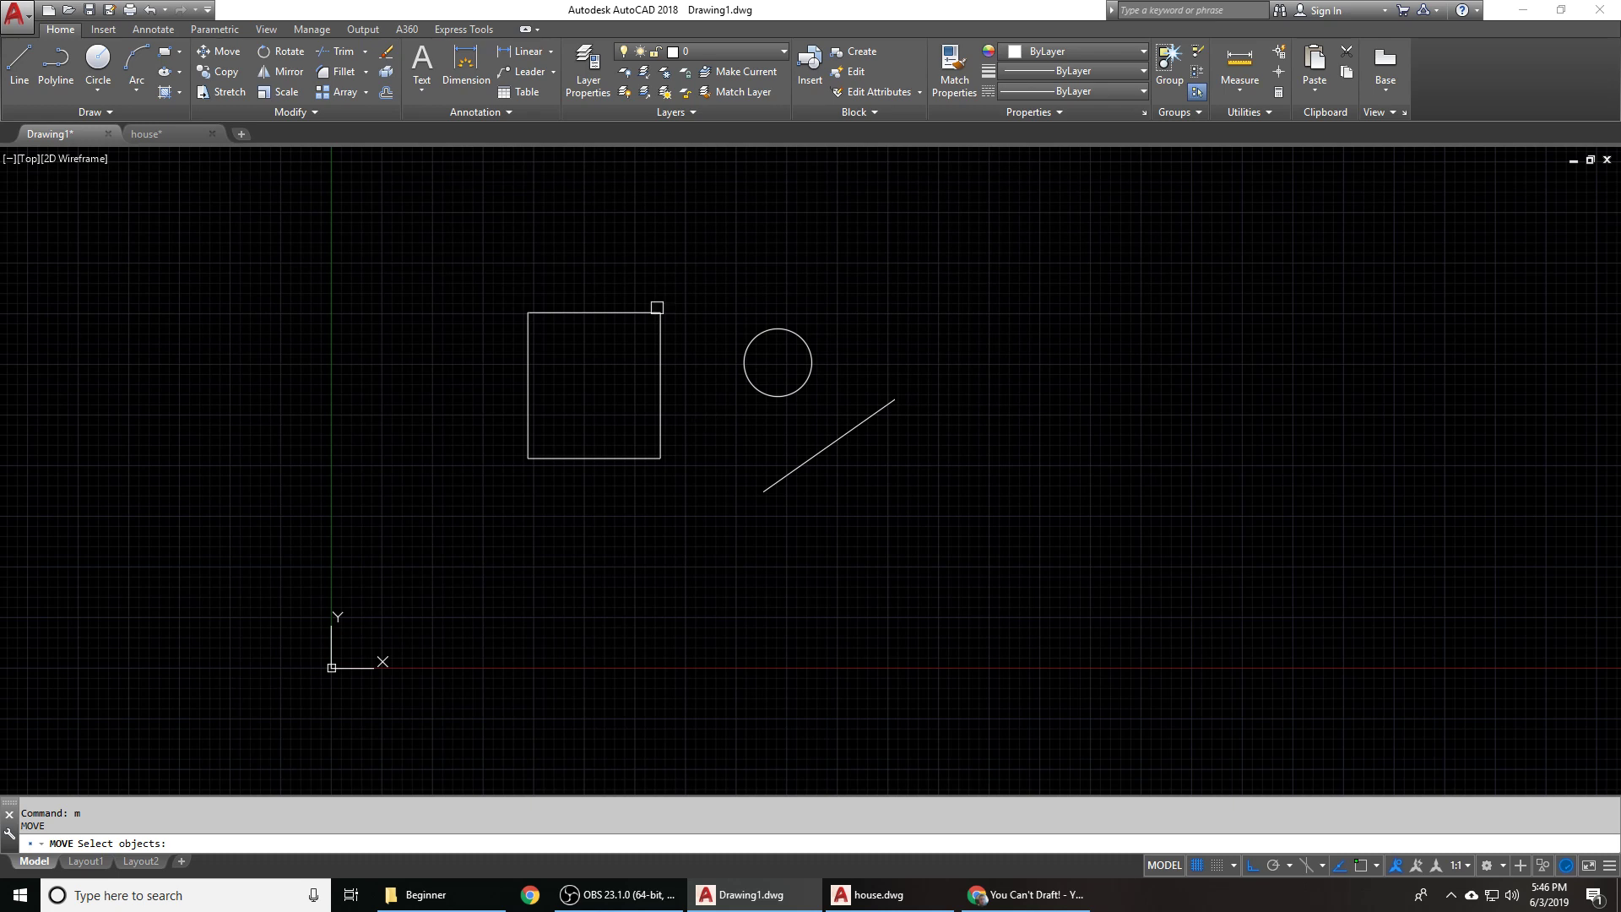
type("F")
key("Return")
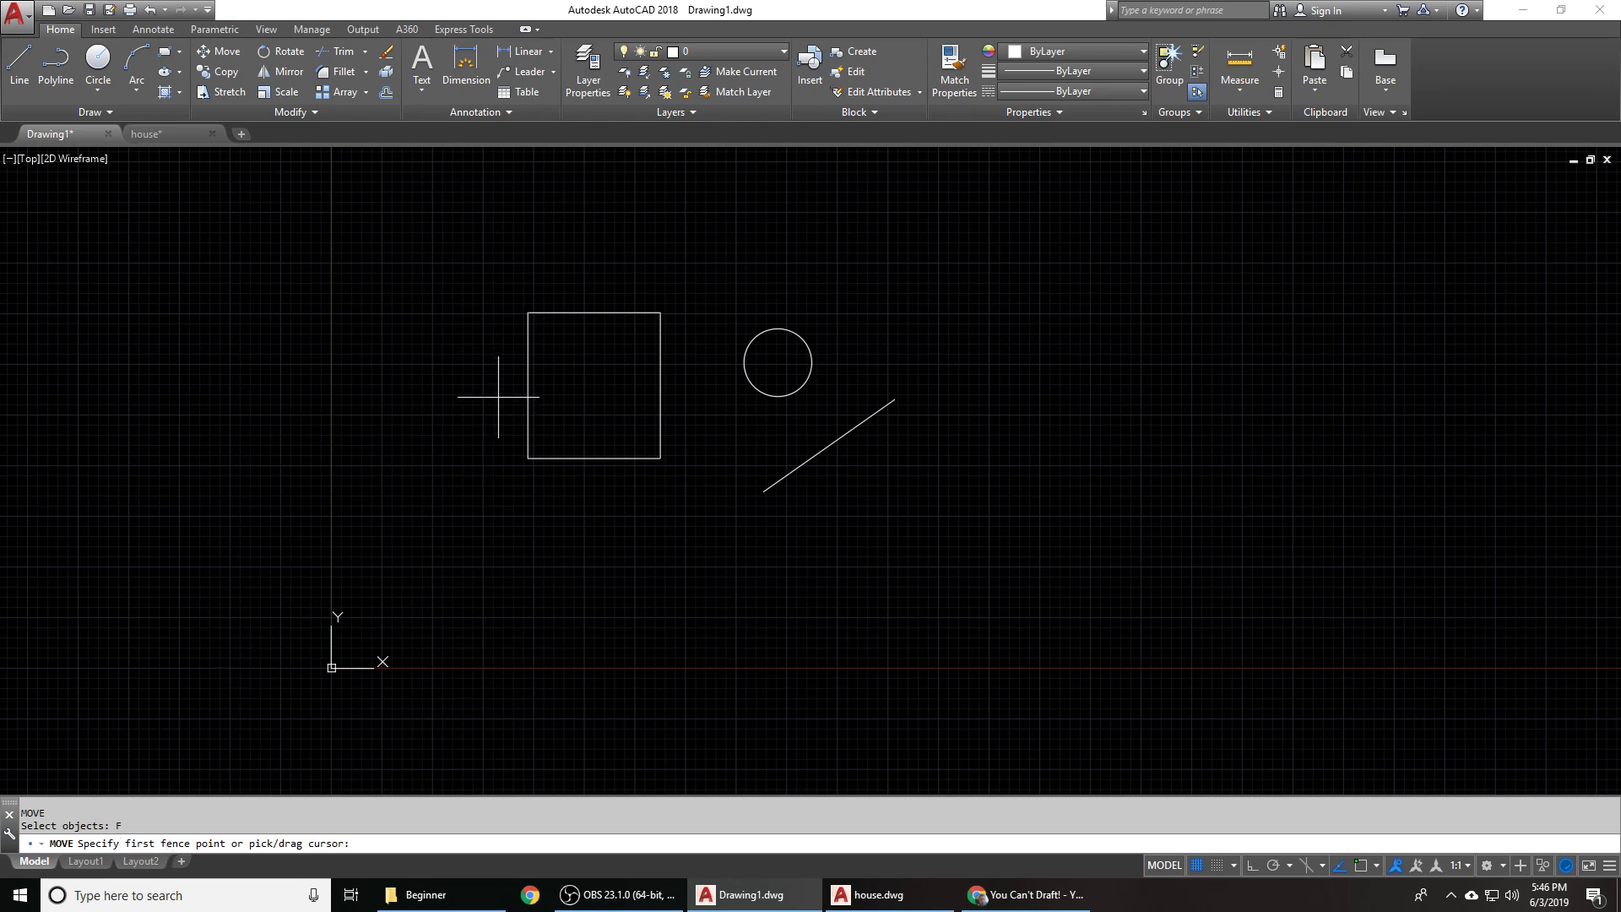
left_click(415, 411)
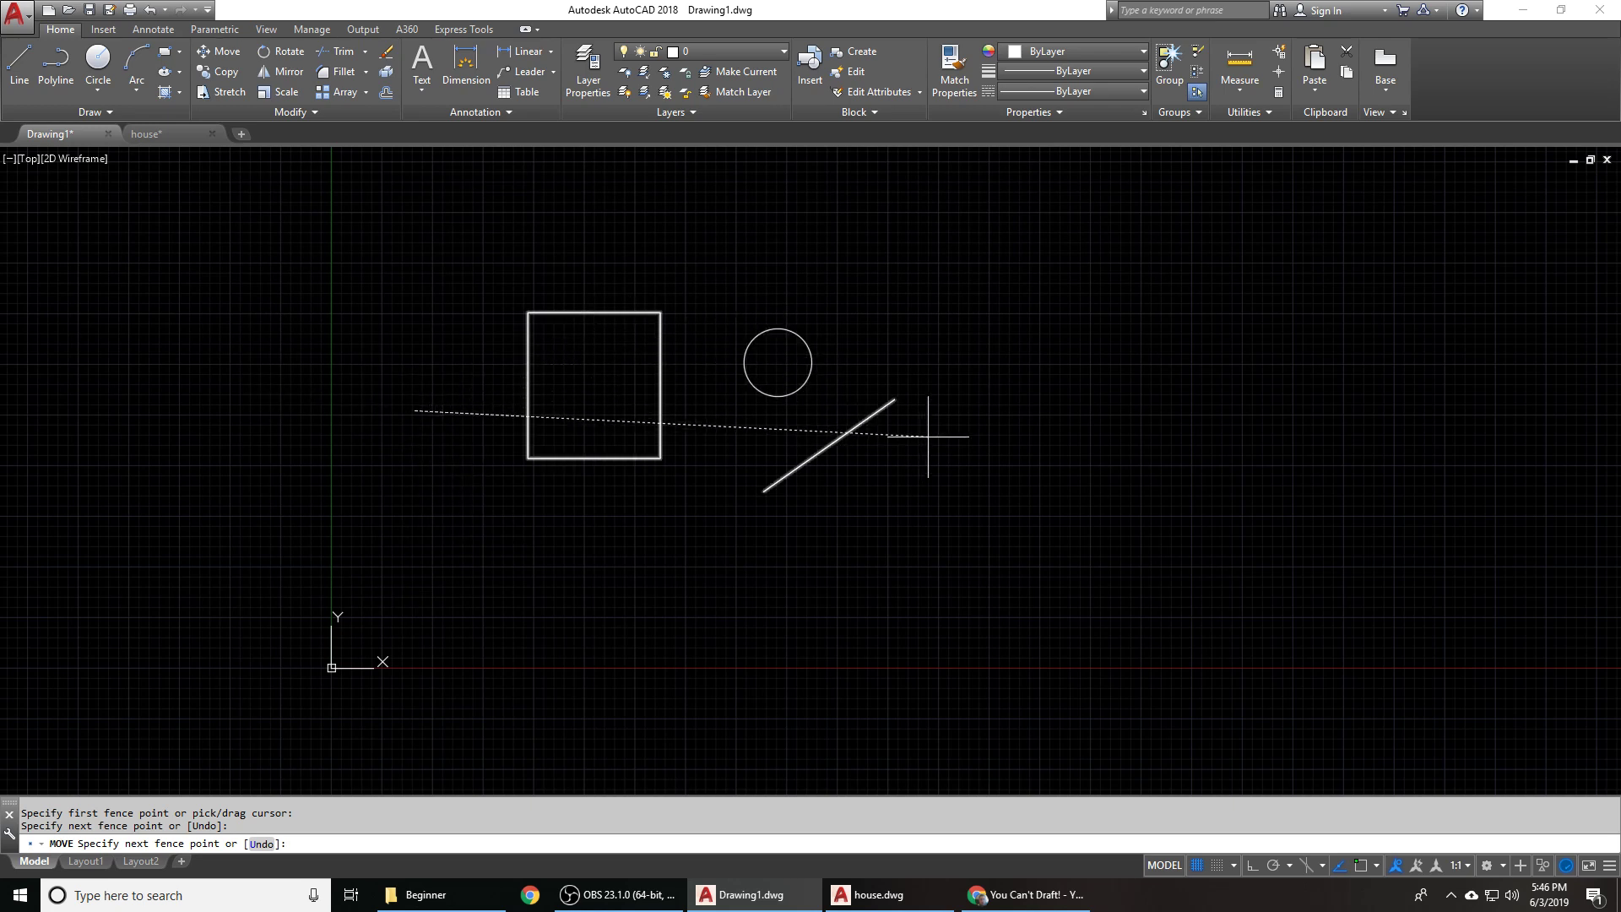
left_click(718, 312)
left_click(809, 390)
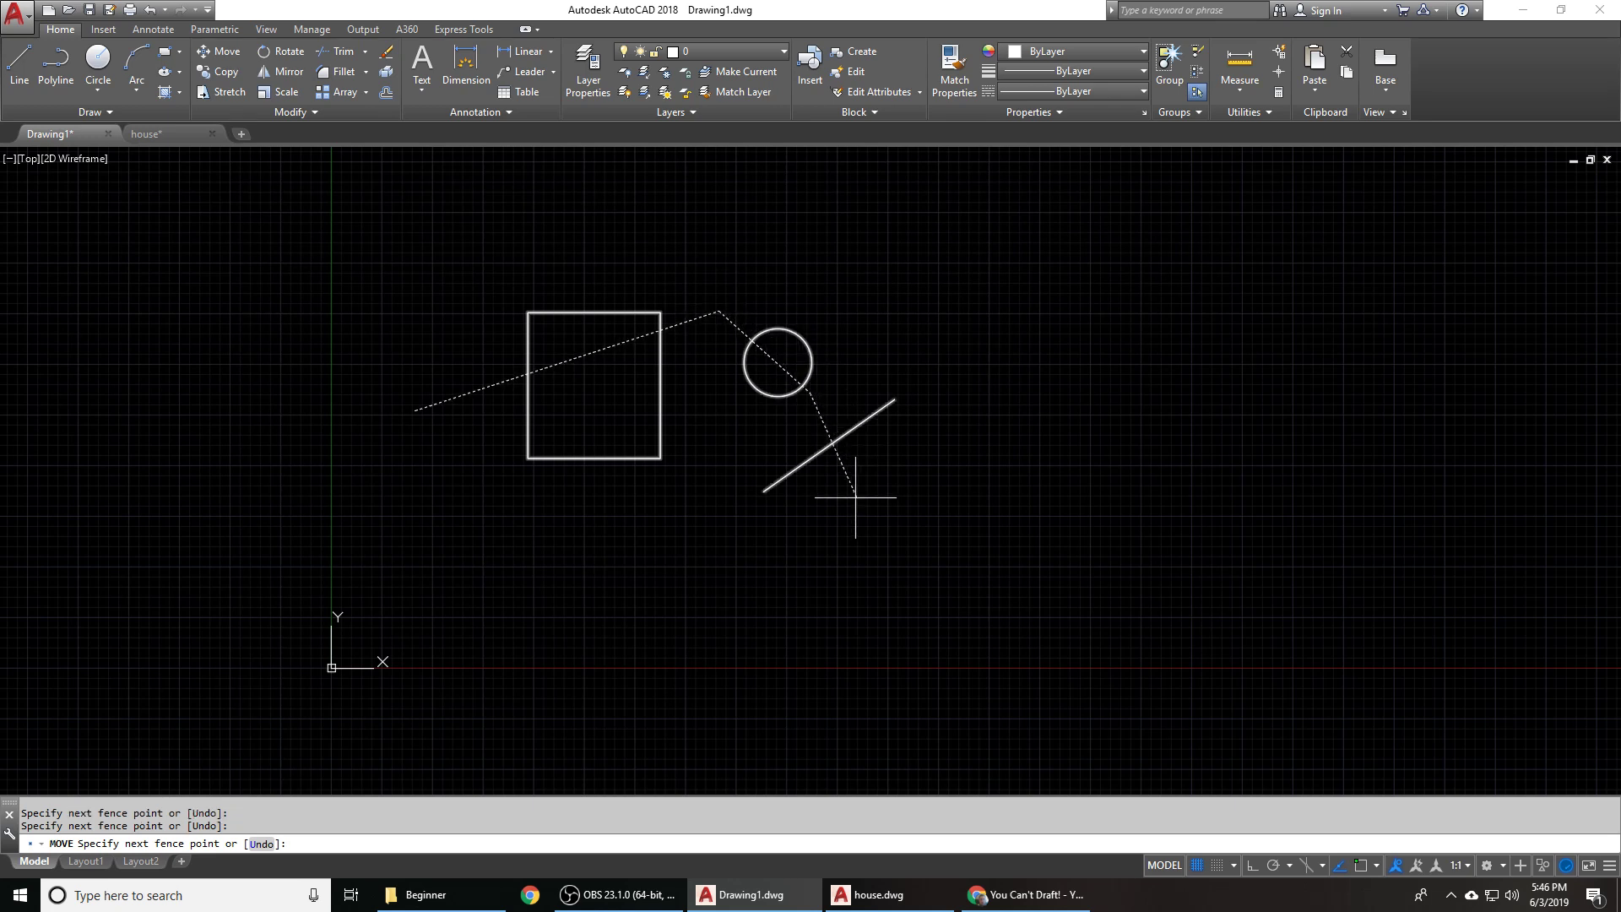
left_click(800, 518)
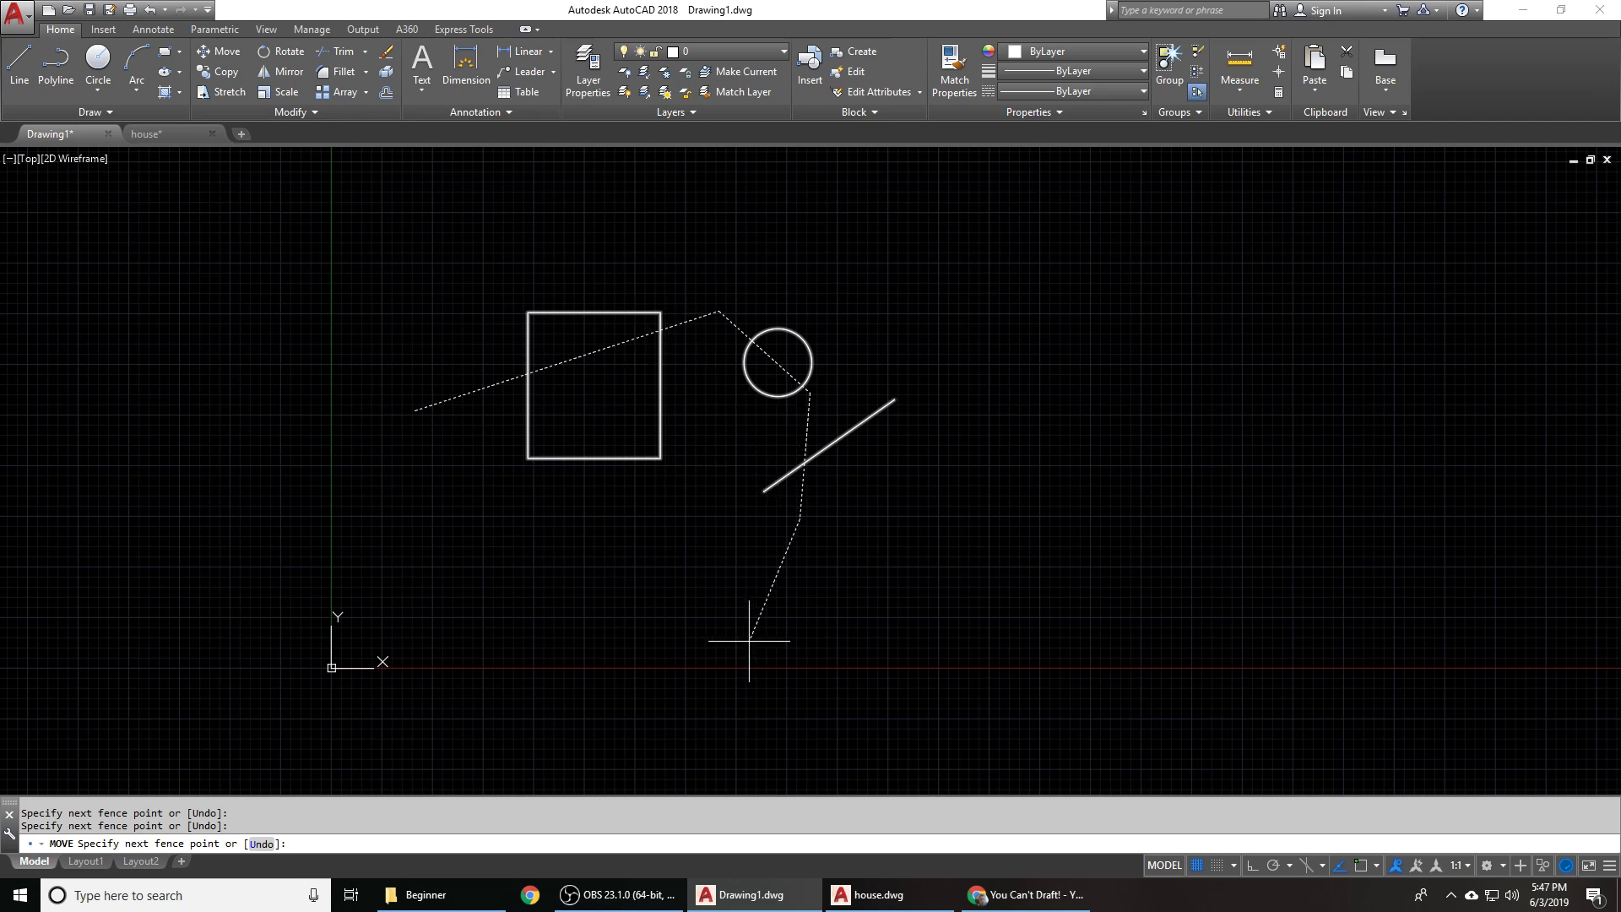
key("Return")
key("Escape")
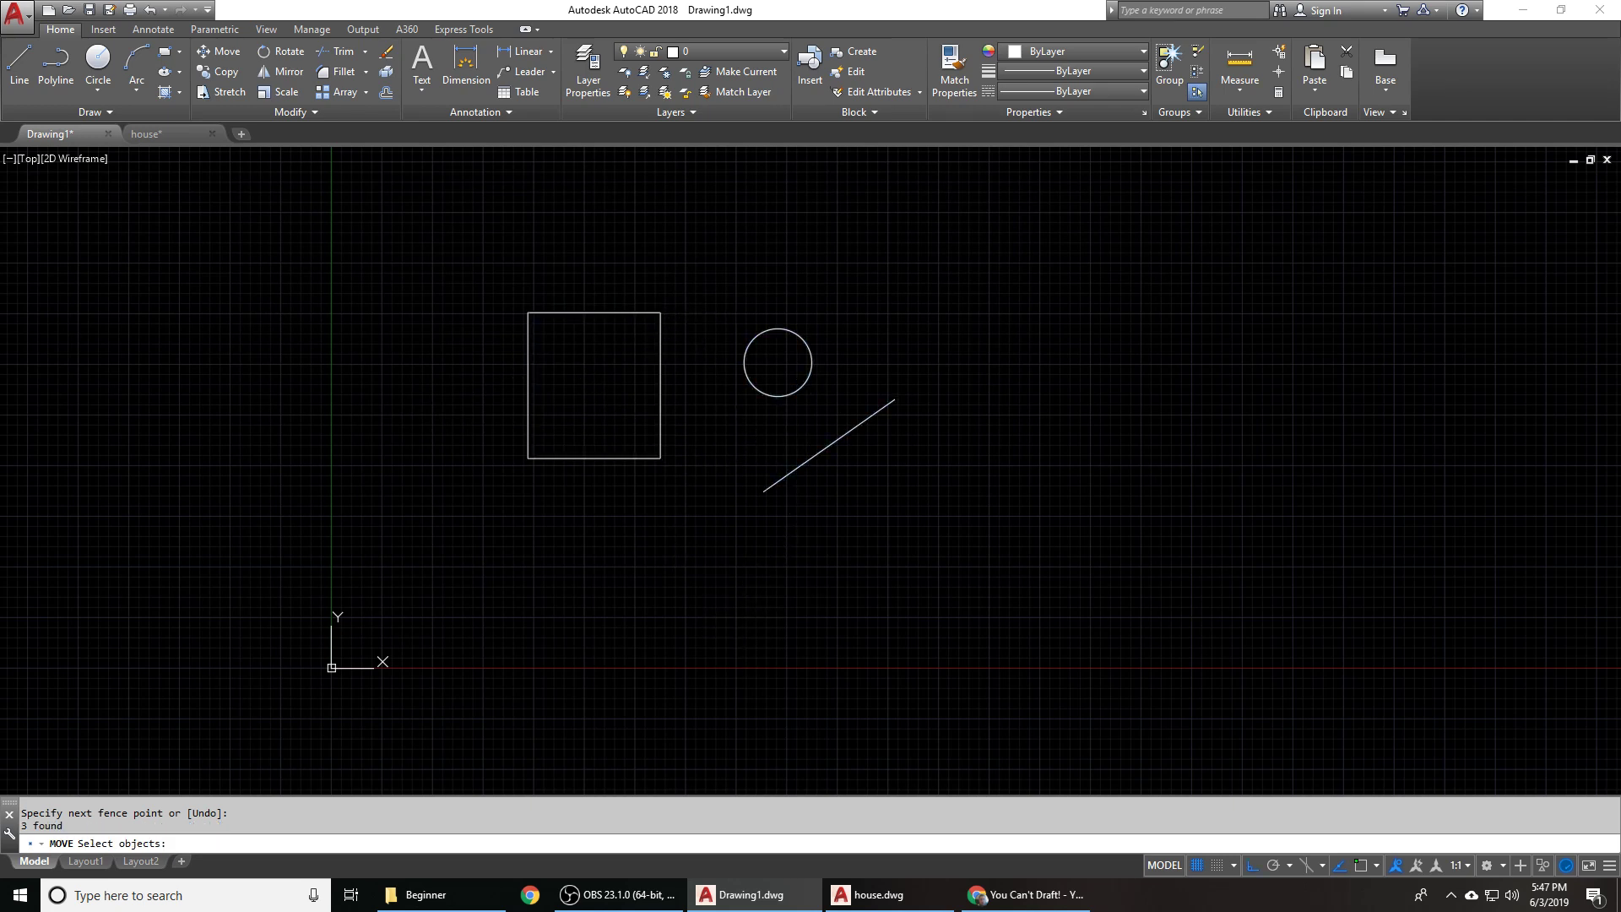
key("Escape")
- Turn Ortho off and draw a steep slanted line between the rectangle and the circle
mouse_move(593, 363)
middle_mouse_down()
mouse_move(431, 358)
mouse_move(550, 438)
mouse_move(590, 355)
mouse_move(707, 352)
middle_mouse_up()
type("l")
key("Return")
left_click(752, 309)
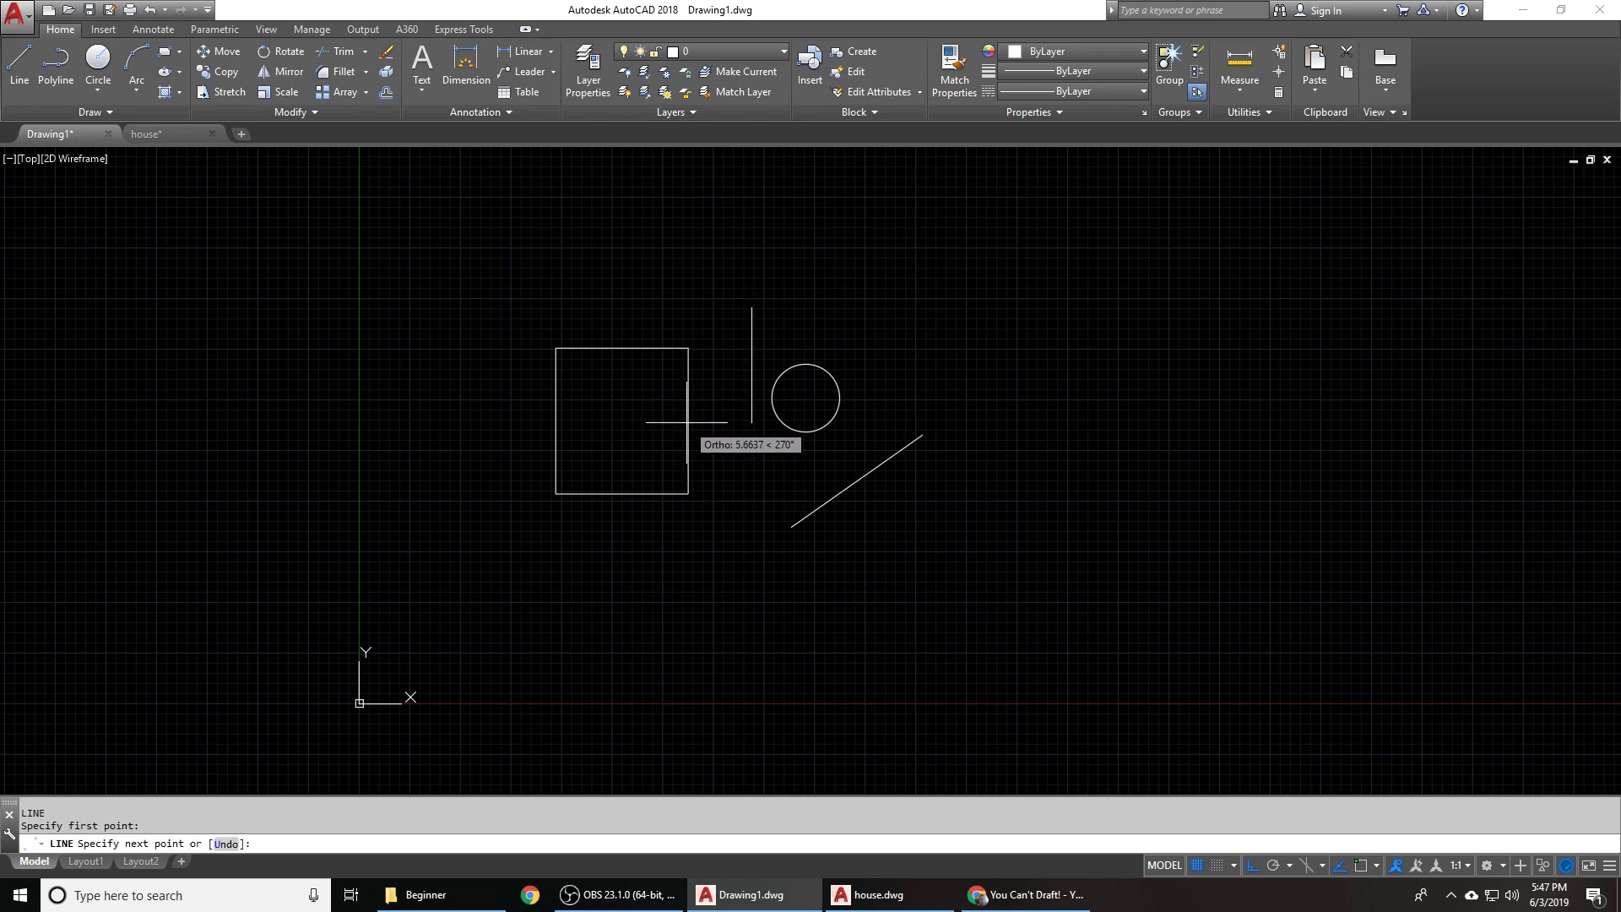
key("F8")
left_click(695, 564)
key("Return")
- Draw two more steep lines, one just left of the circle and one through the rectangle
key("Return")
left_click(751, 541)
left_click(765, 281)
key("Return")
key("Return")
left_click(619, 537)
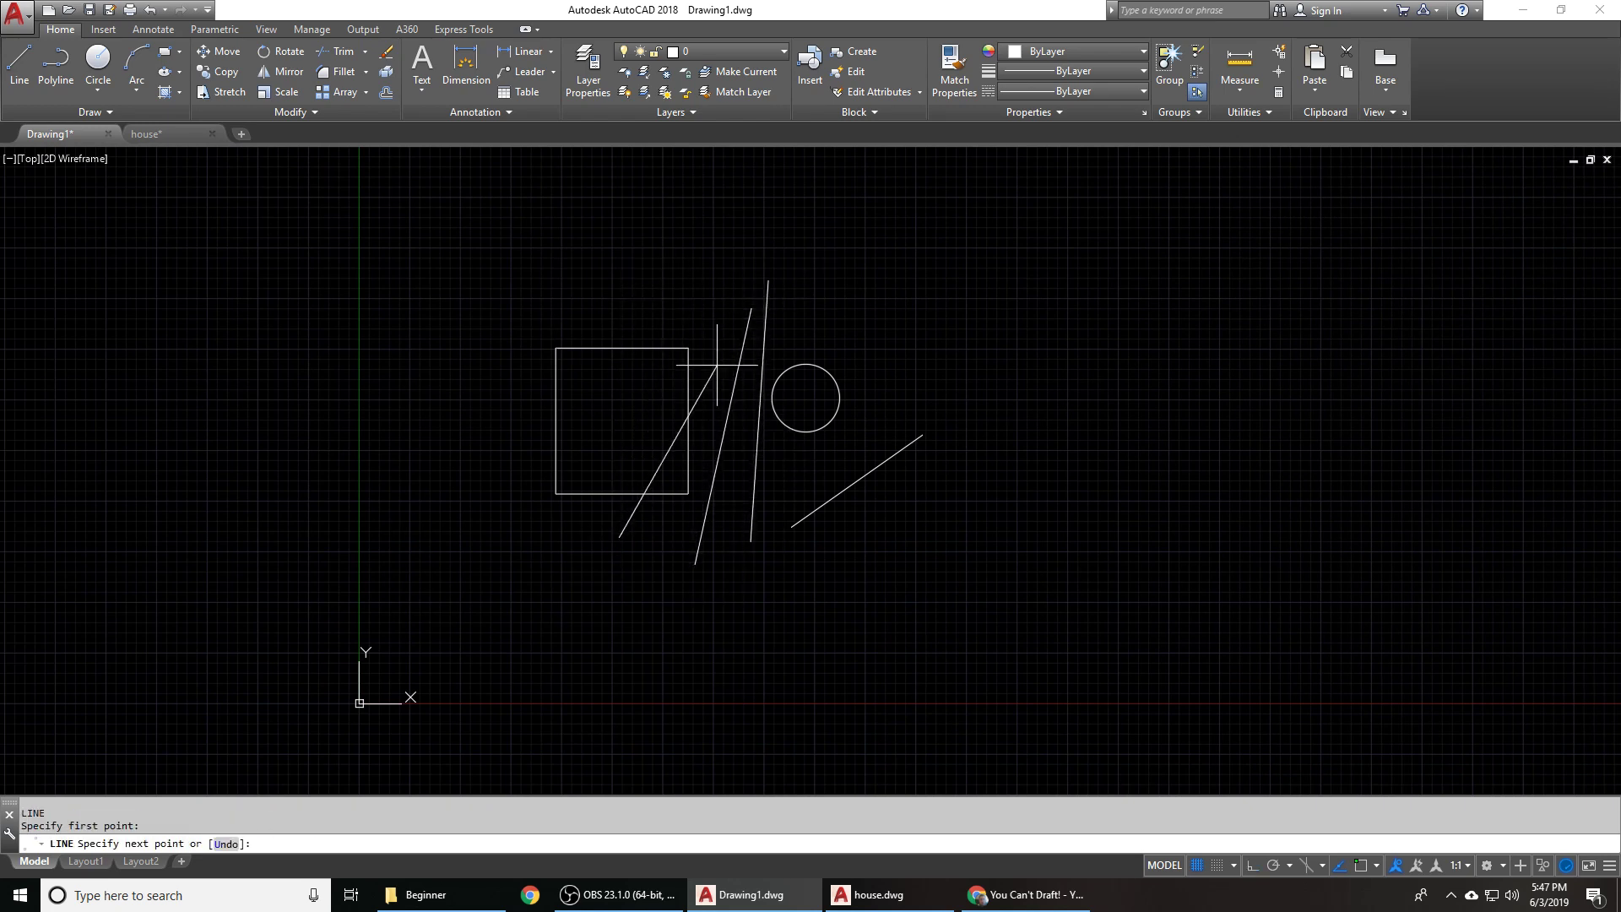
left_click(637, 301)
key("Return")
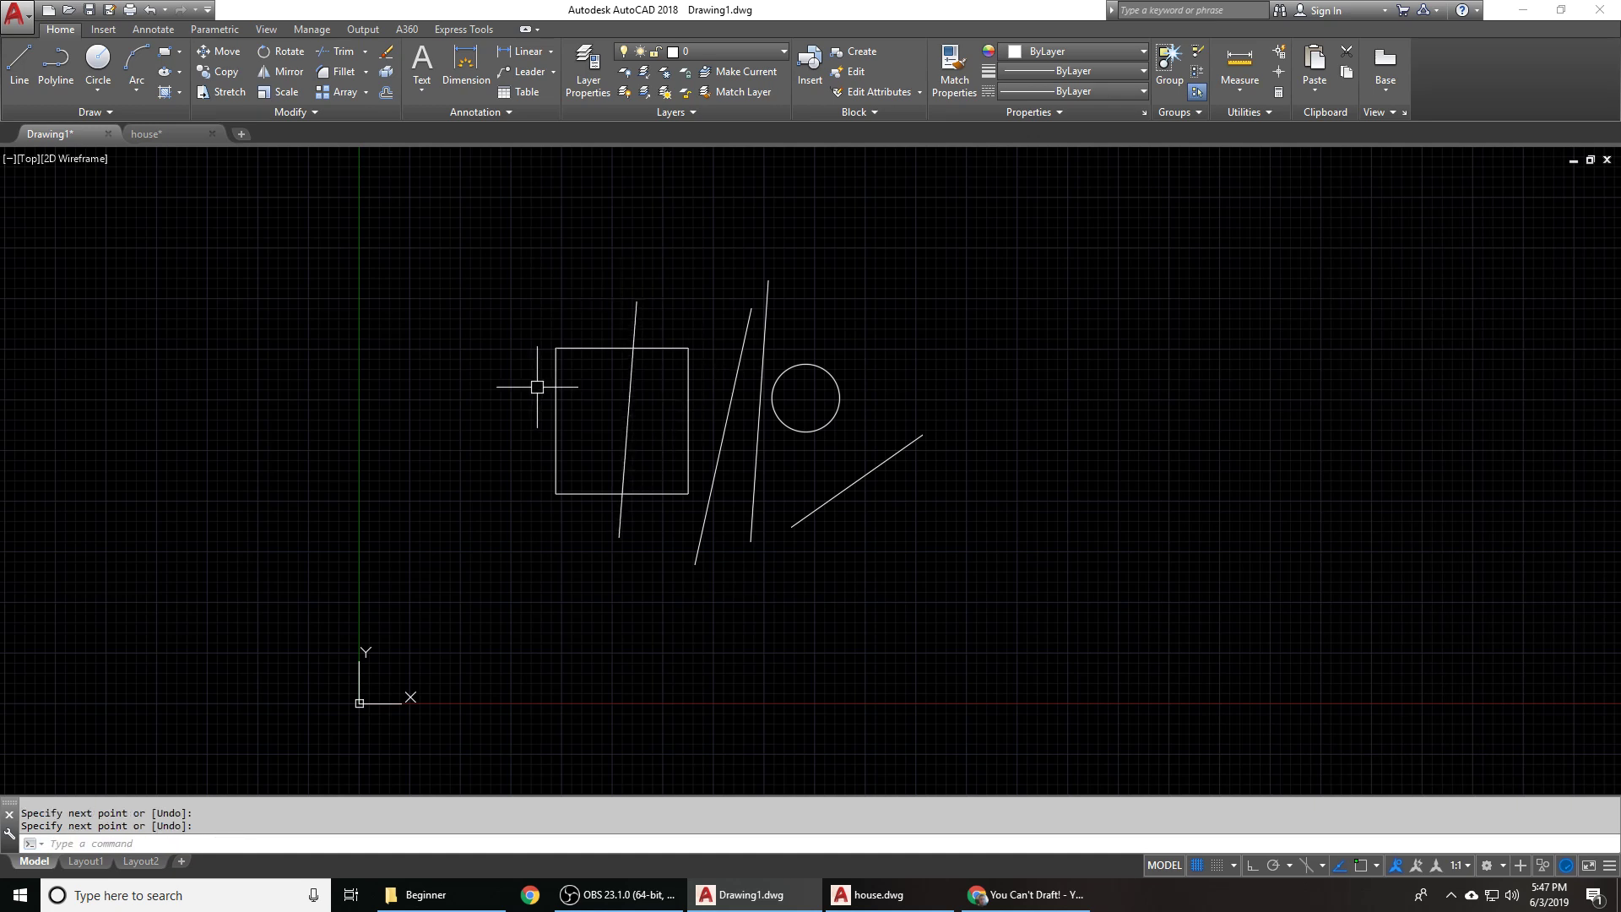
key("Escape")
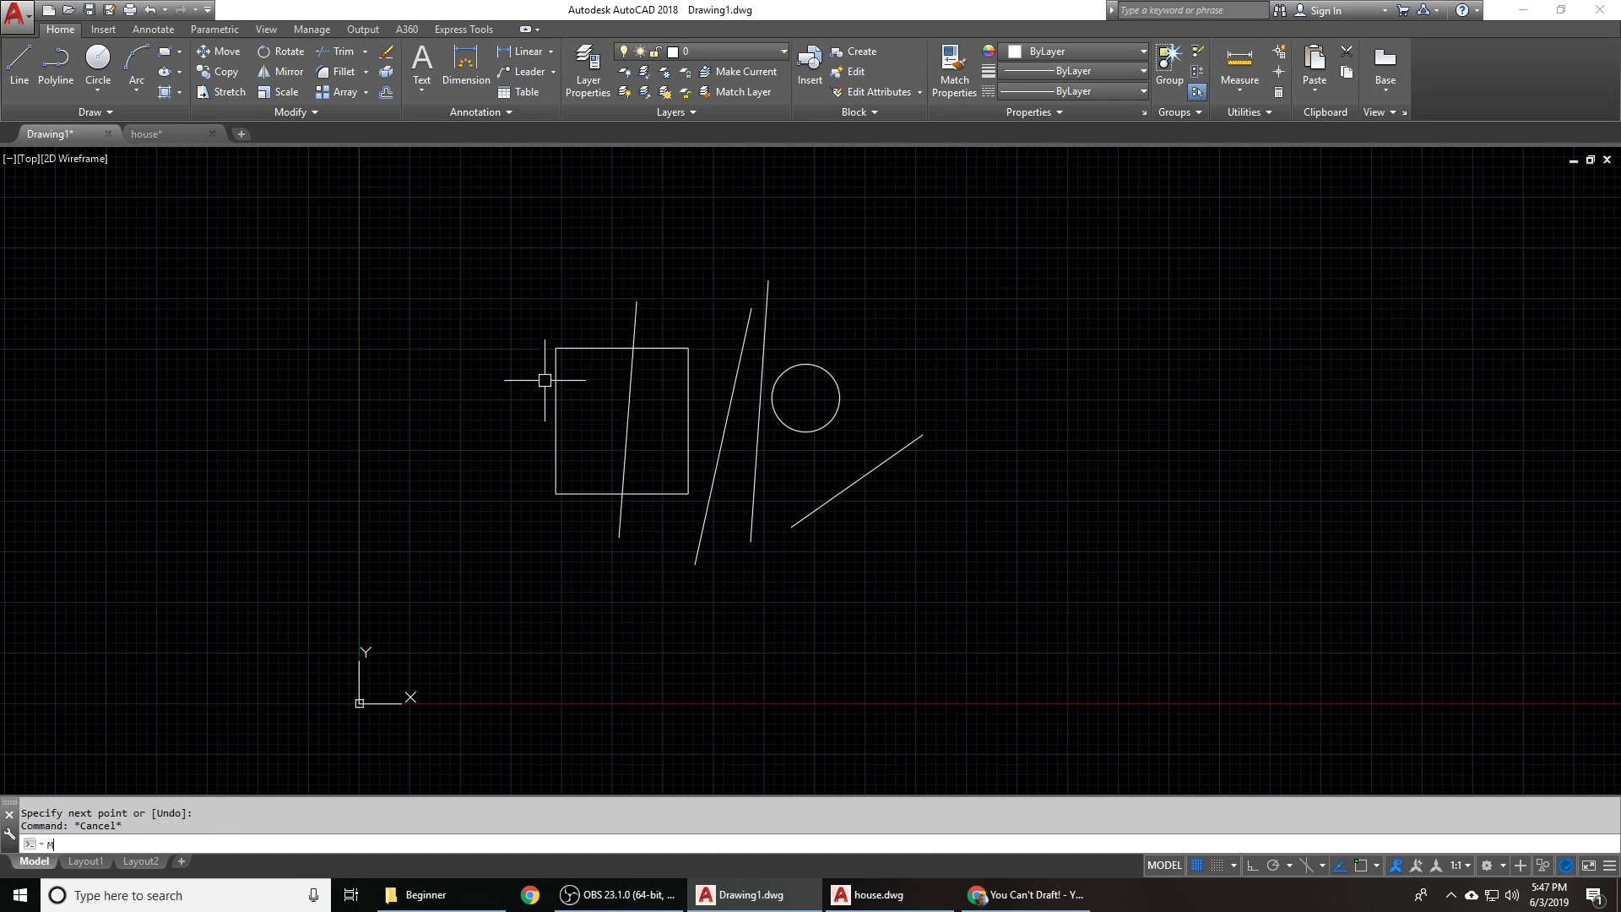
type("M")
key("Return")
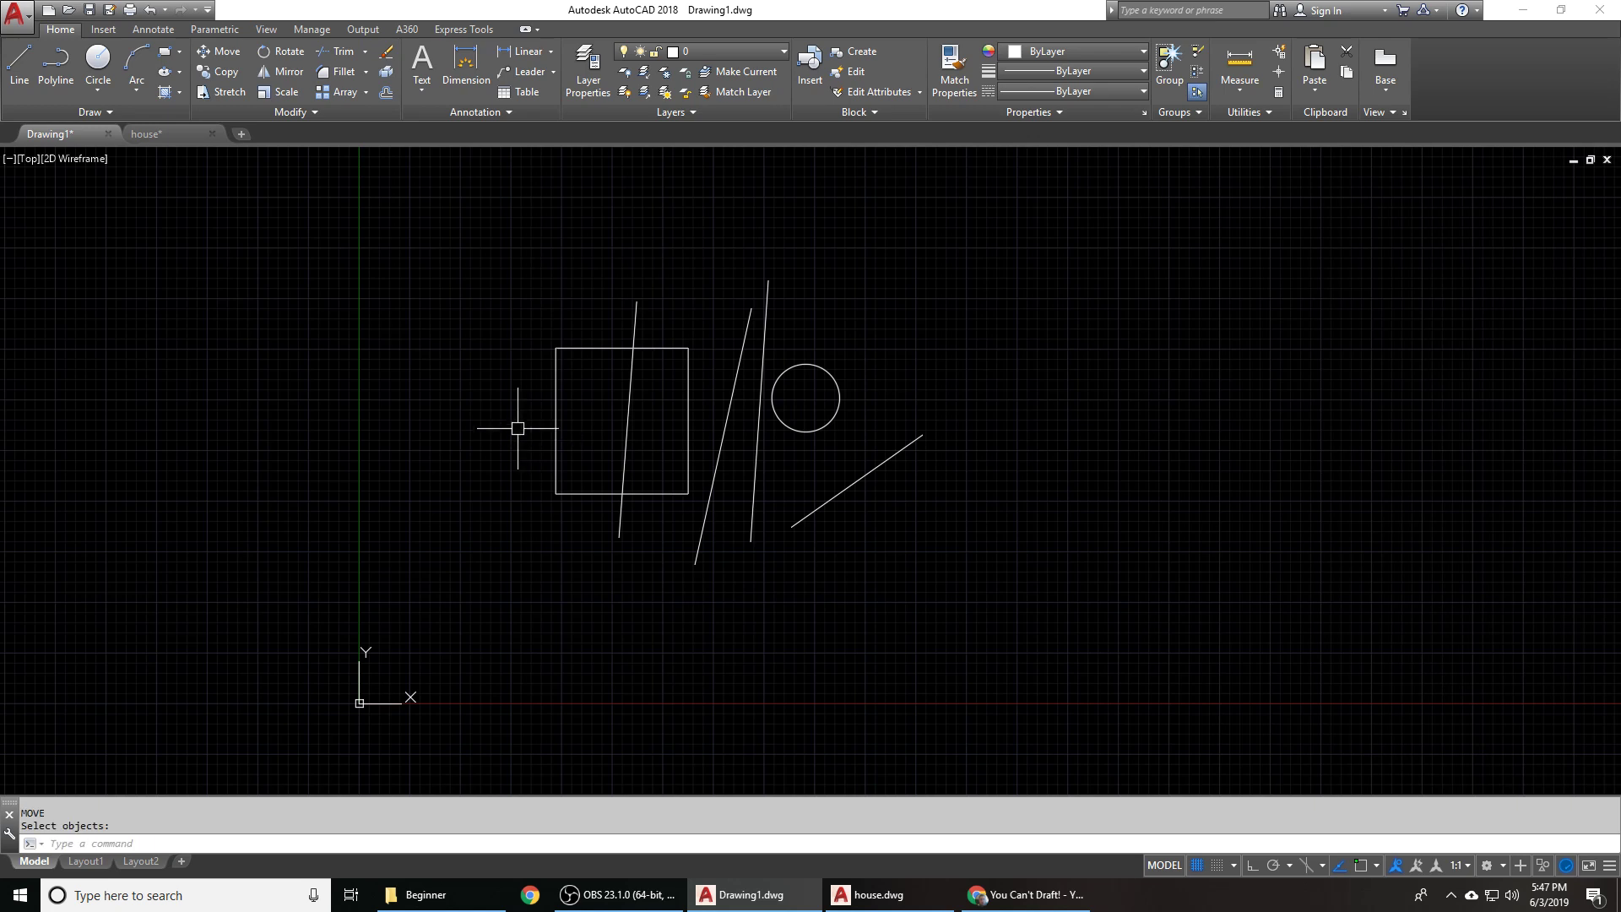
left_click(499, 438)
key("Escape")
type("F")
key("Escape")
- Try a Move with a Fence that crosses the rectangle, circle and lower-right line while passing above the three steep lines, and cancel it
type("M")
key("Return")
type("F")
key("Return")
left_click(529, 438)
left_click(633, 271)
left_click(814, 272)
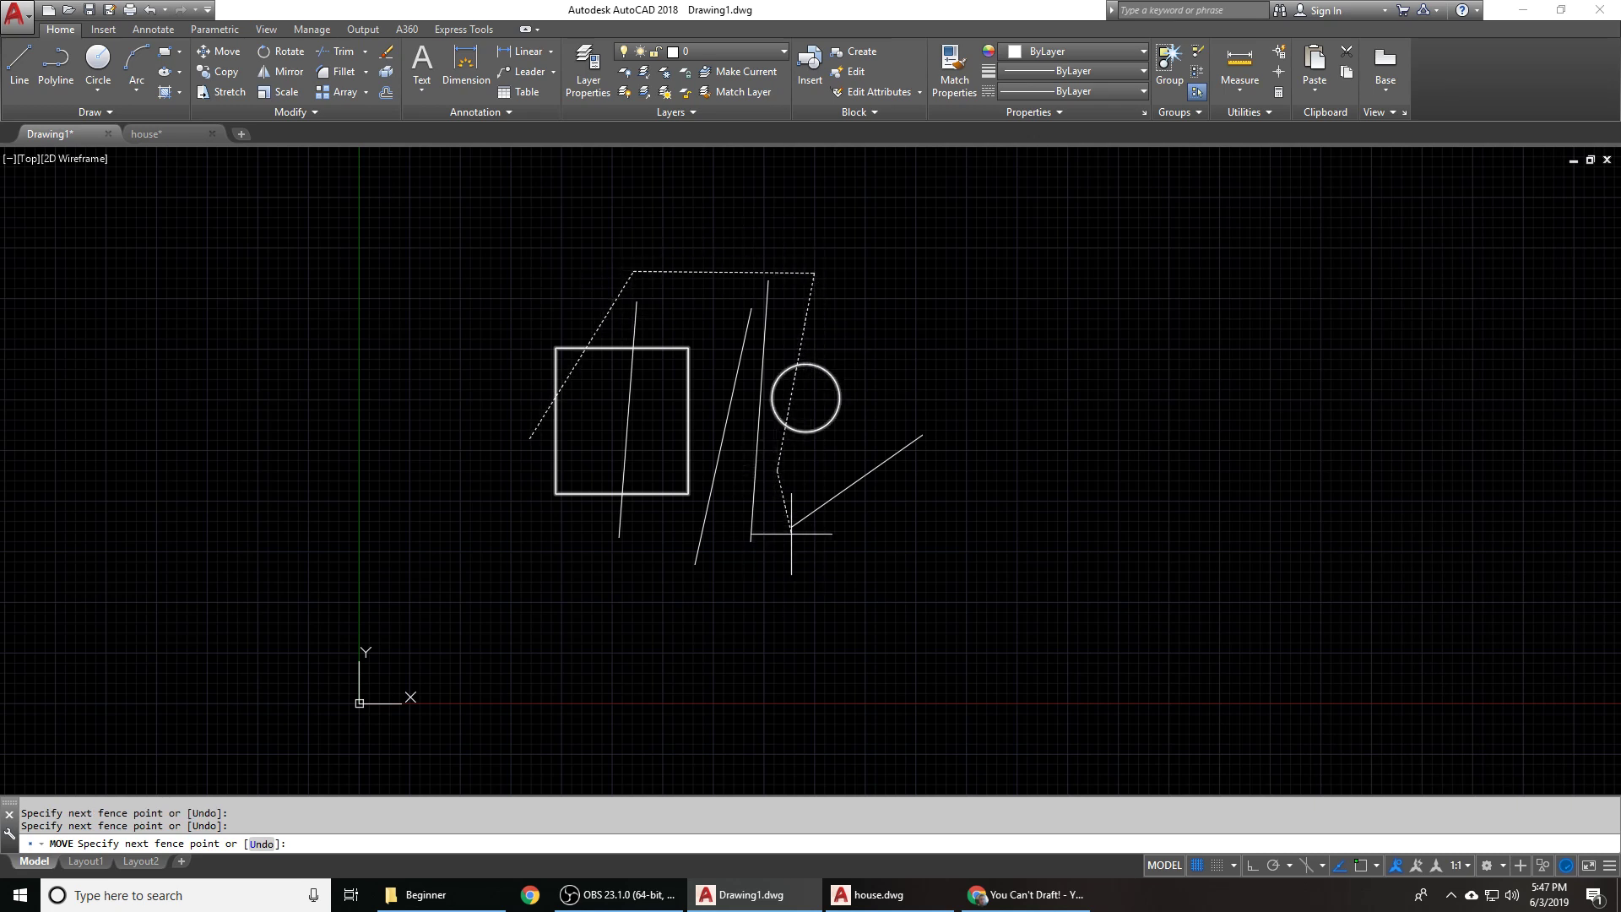
left_click(849, 507)
key("Return")
key("Return")
left_click(1019, 540)
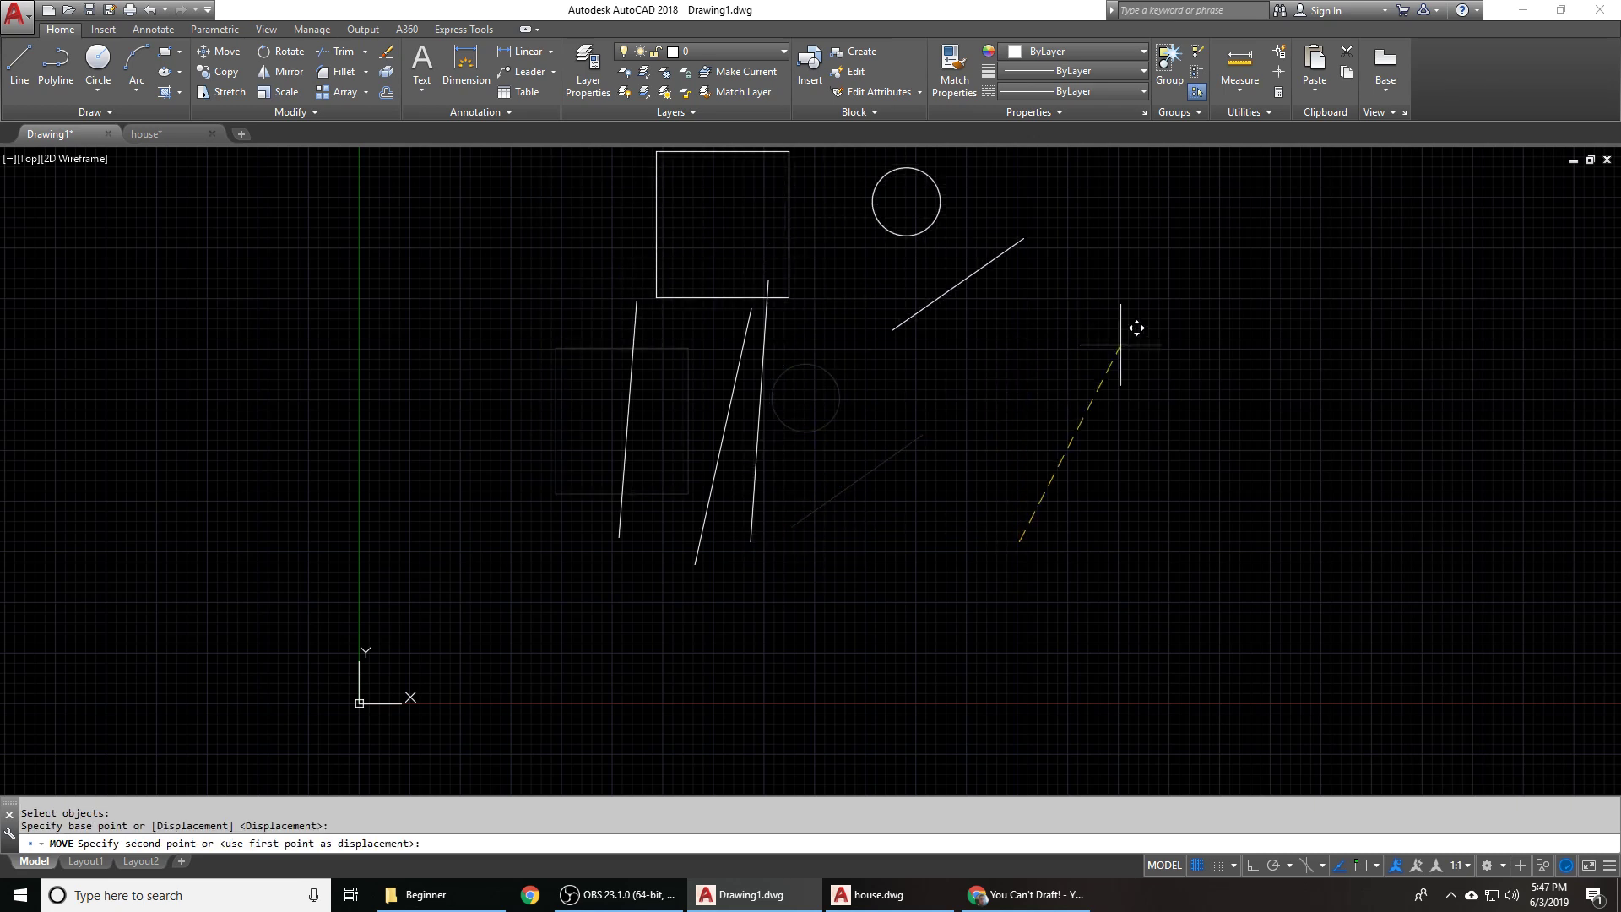
key("Escape")
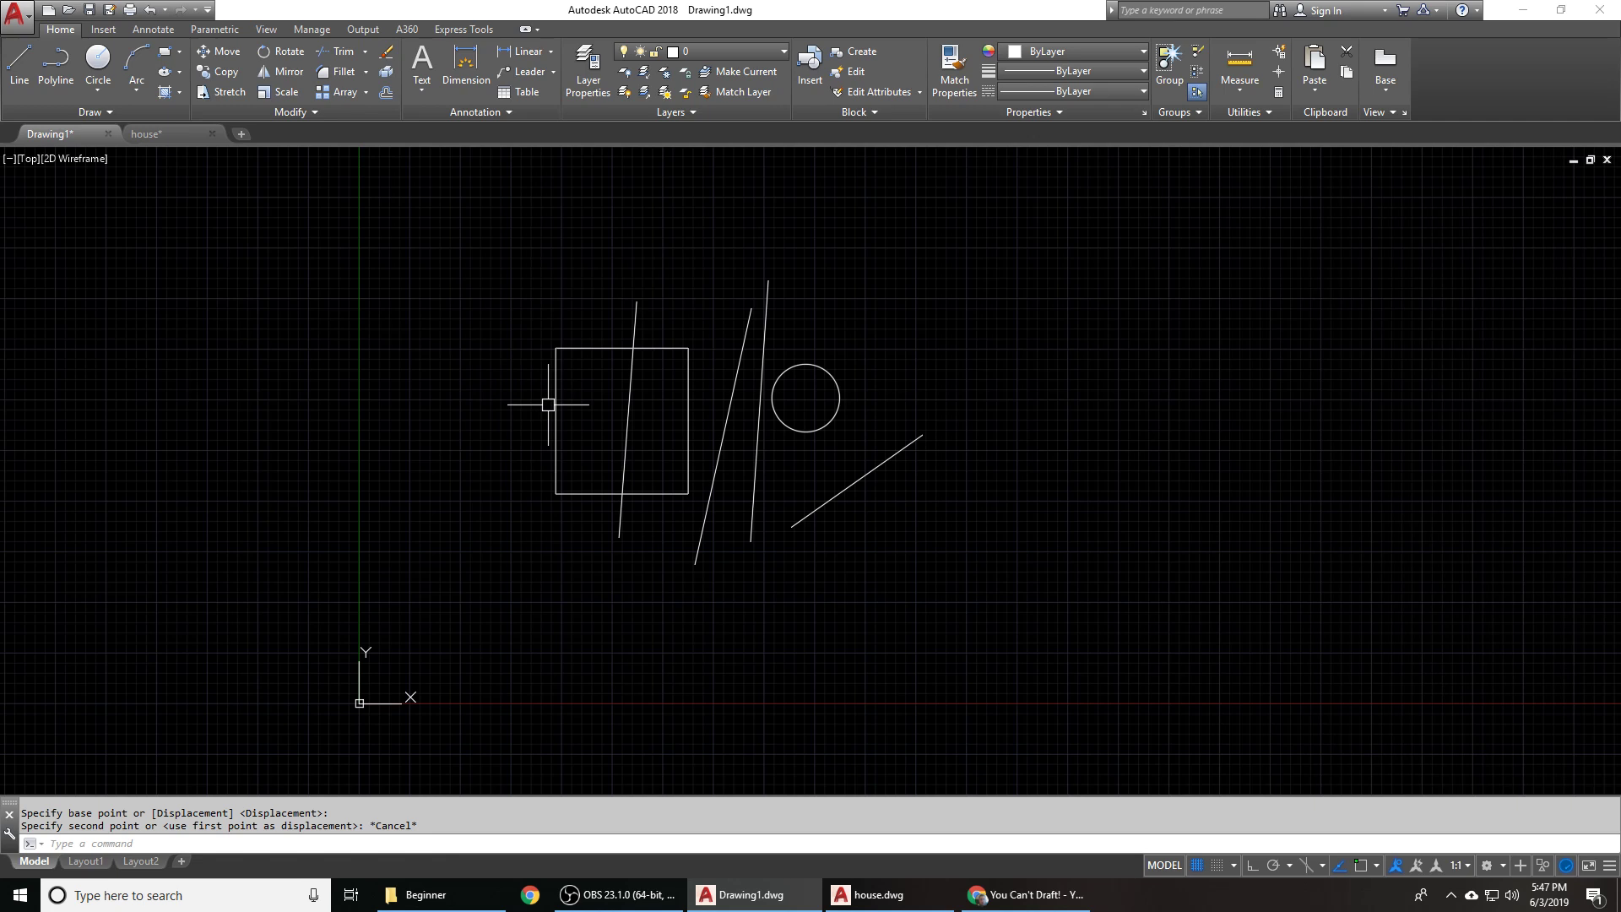
- Start a Move with a Crossing Polygon selection and place its first corners around the circle and lower-right line
type("m")
key("Return")
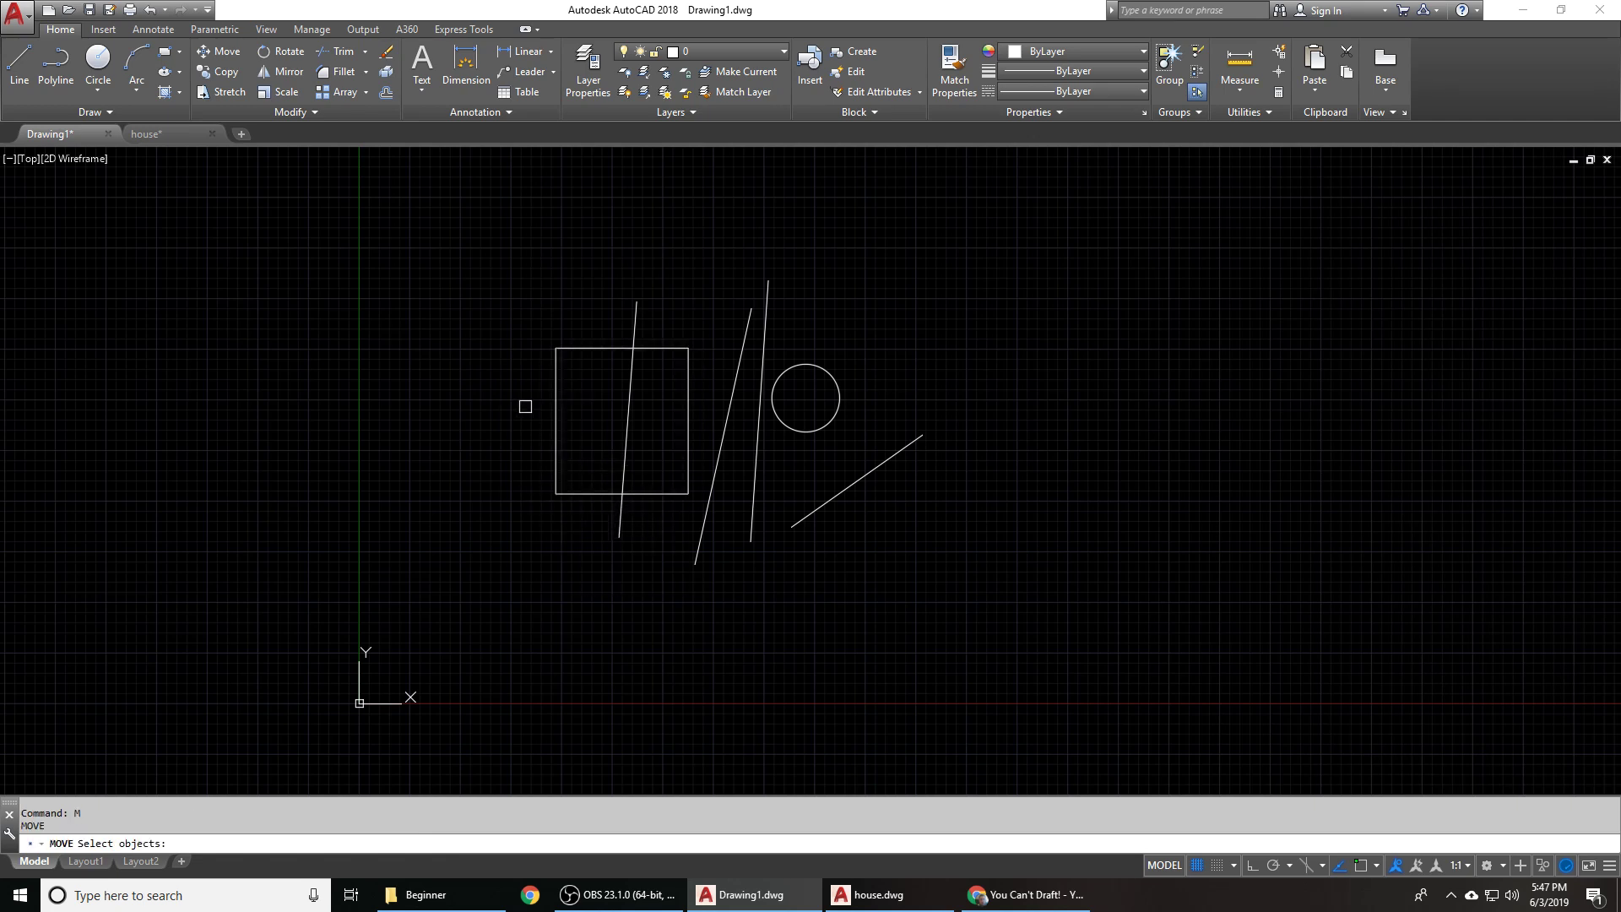
type("CP")
key("Return")
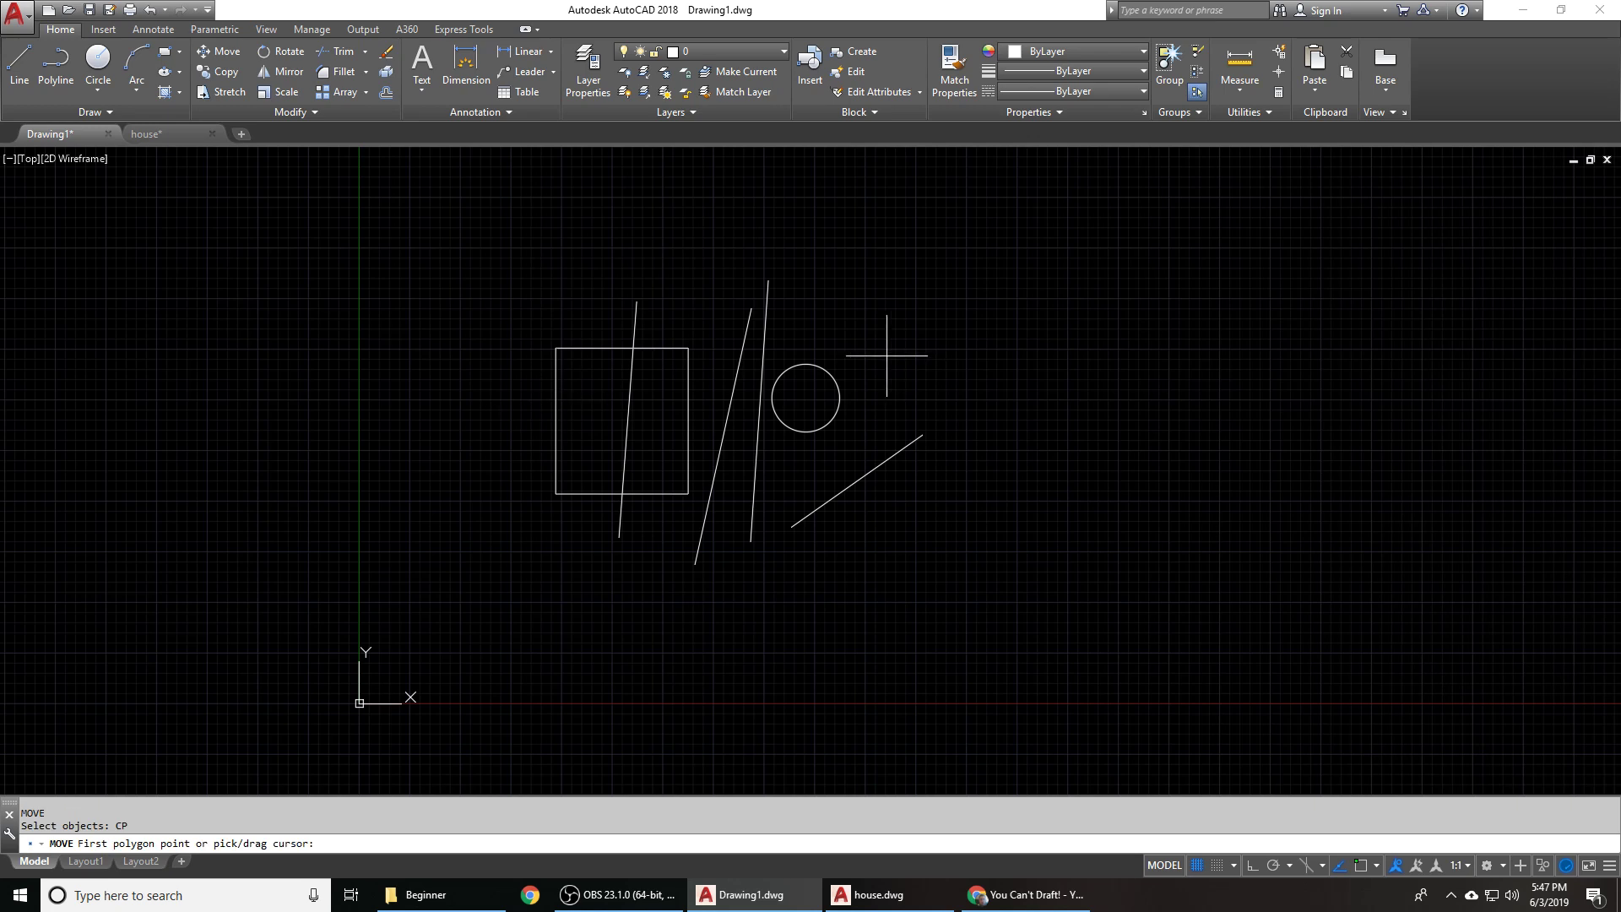
left_click(743, 242)
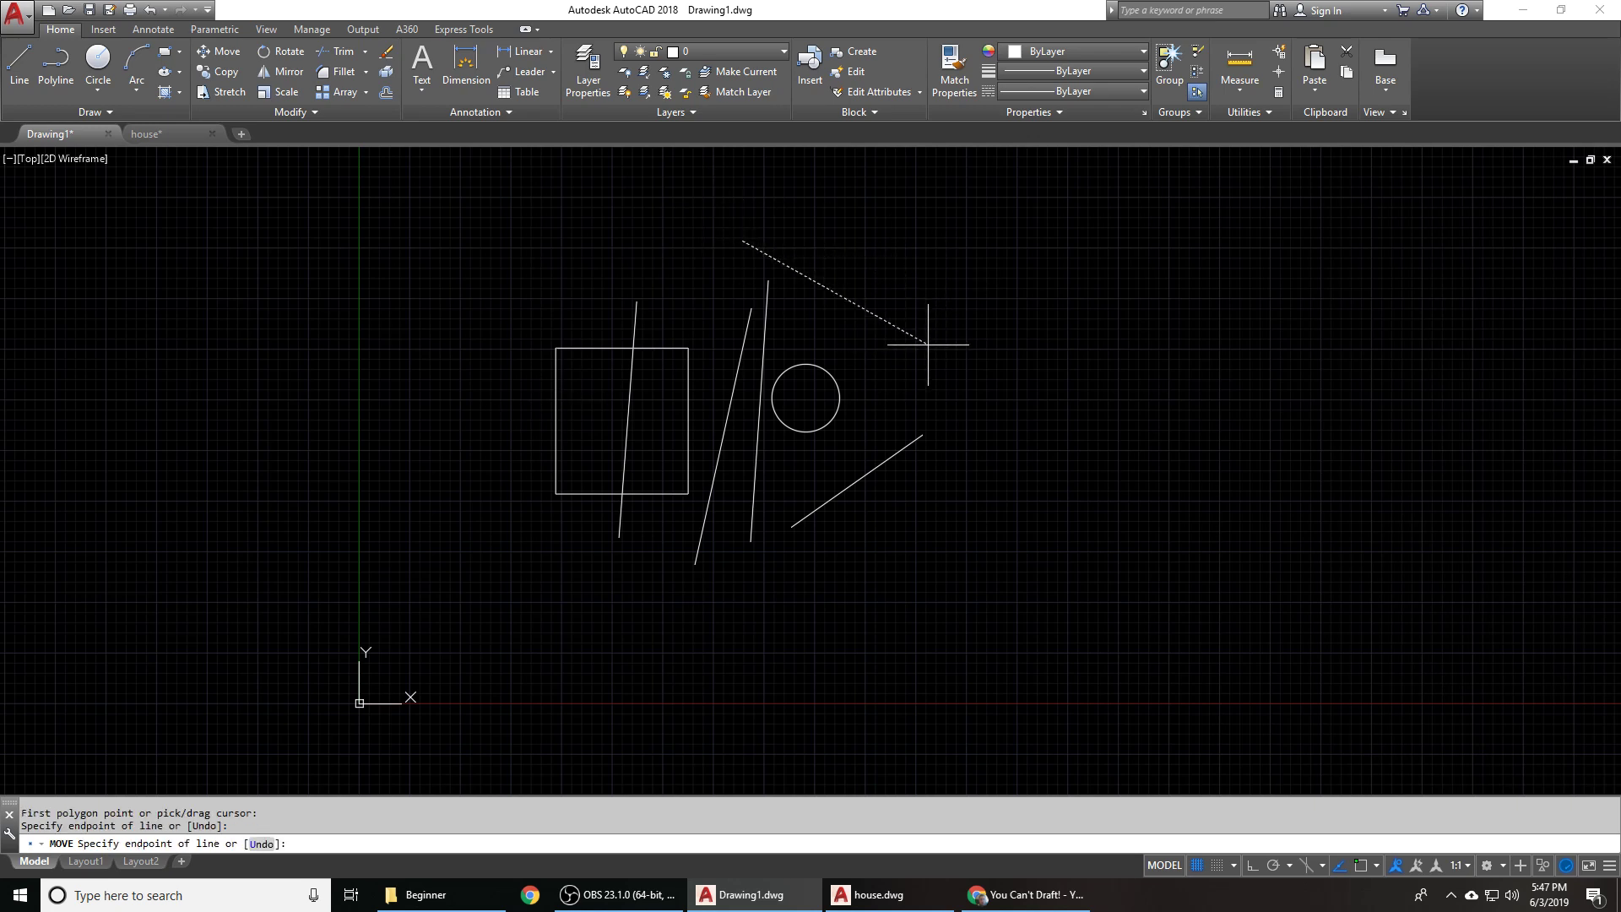
left_click(908, 244)
left_click(977, 450)
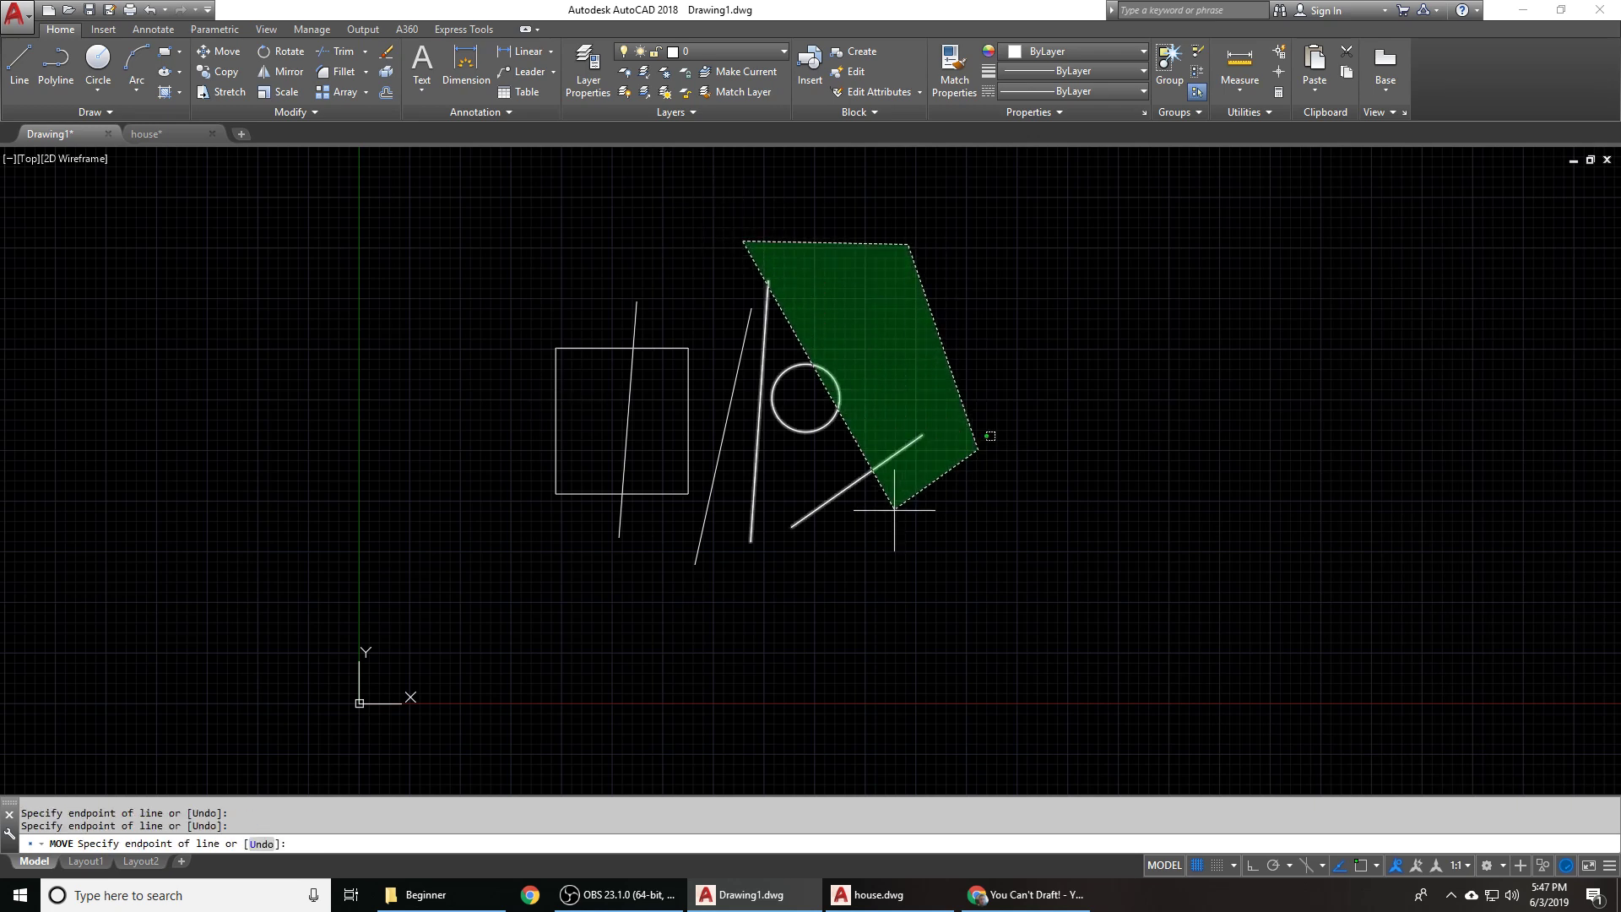
left_click(778, 563)
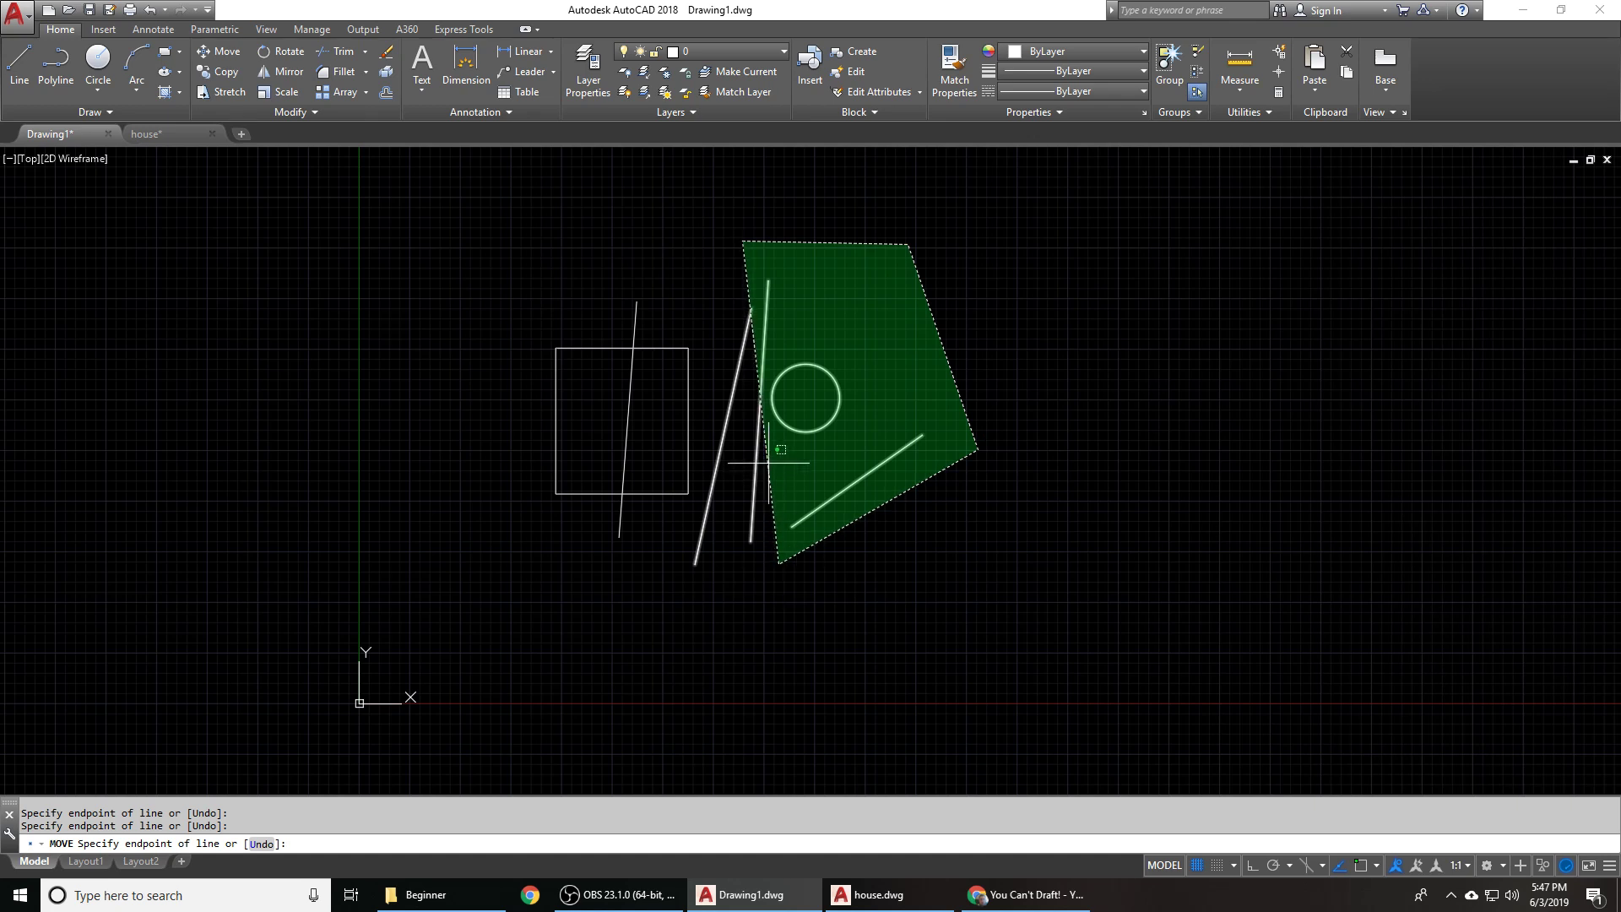
- Route the crossing polygon around the steep lines to reach the rectangle, undoing a misplaced corner, and complete the selection
left_click(767, 393)
left_click(796, 272)
left_click(675, 334)
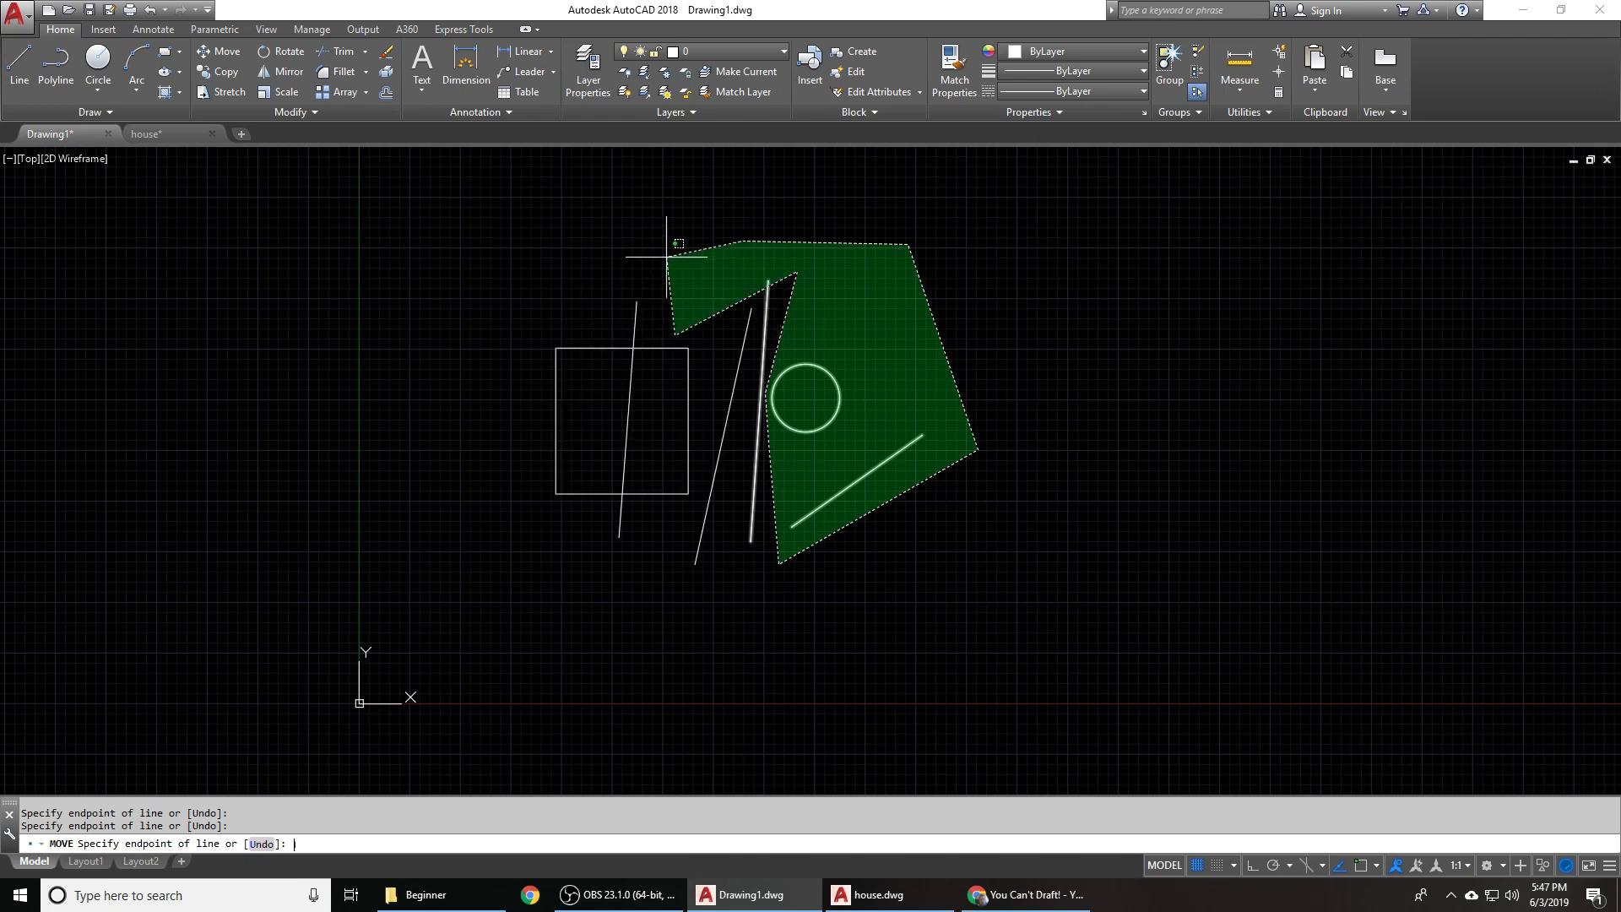
key("Return")
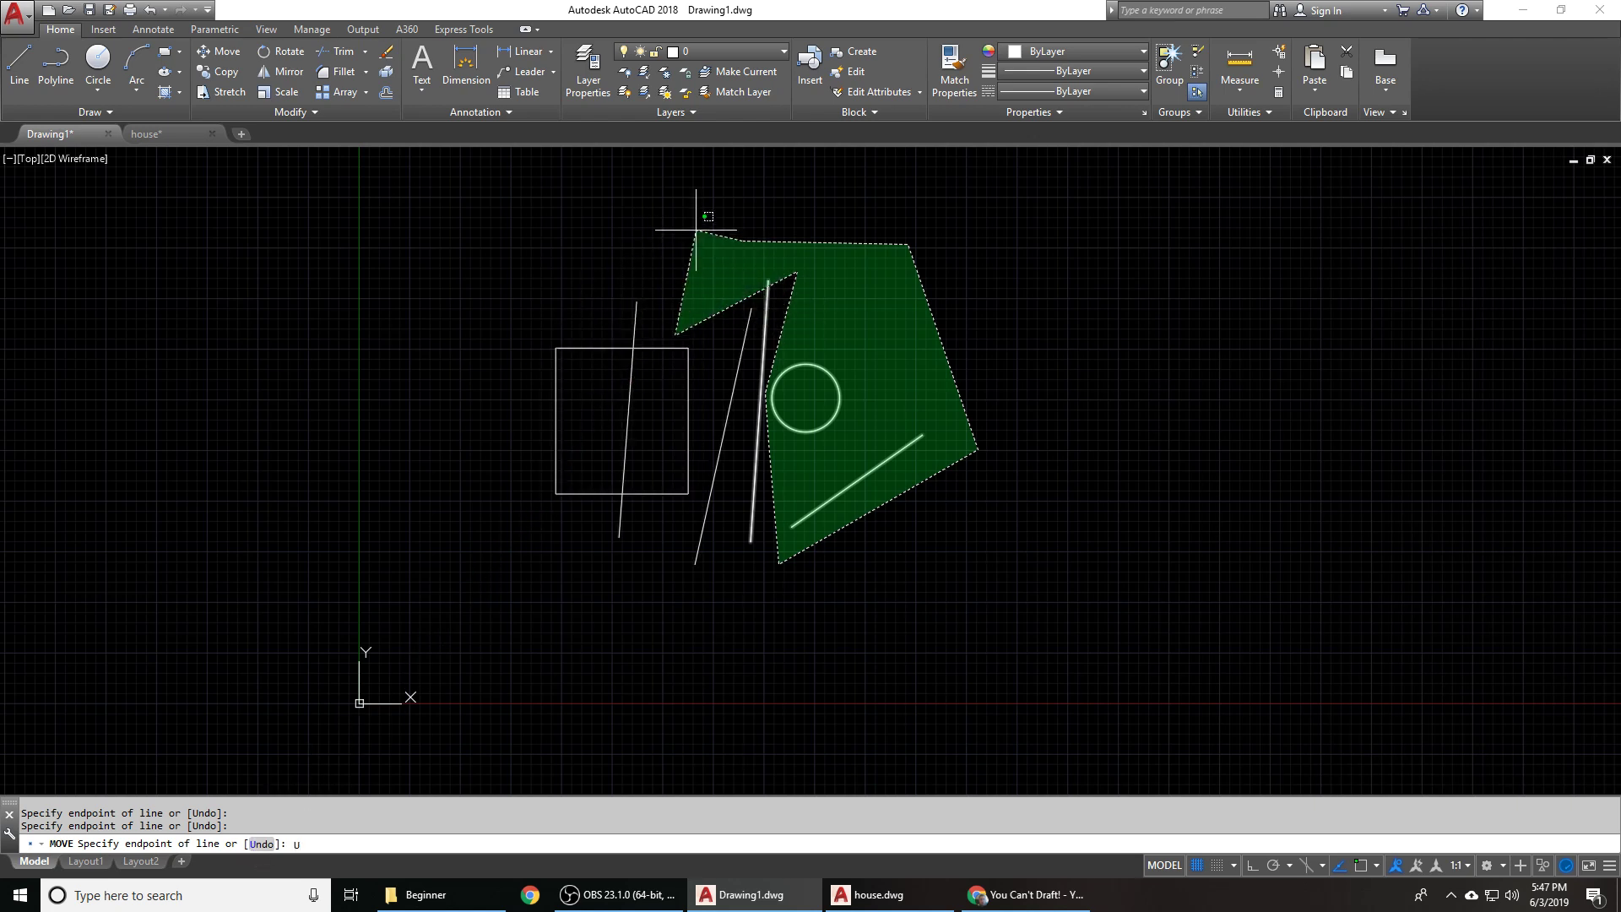
left_click(733, 265)
left_click(698, 384)
key("Return")
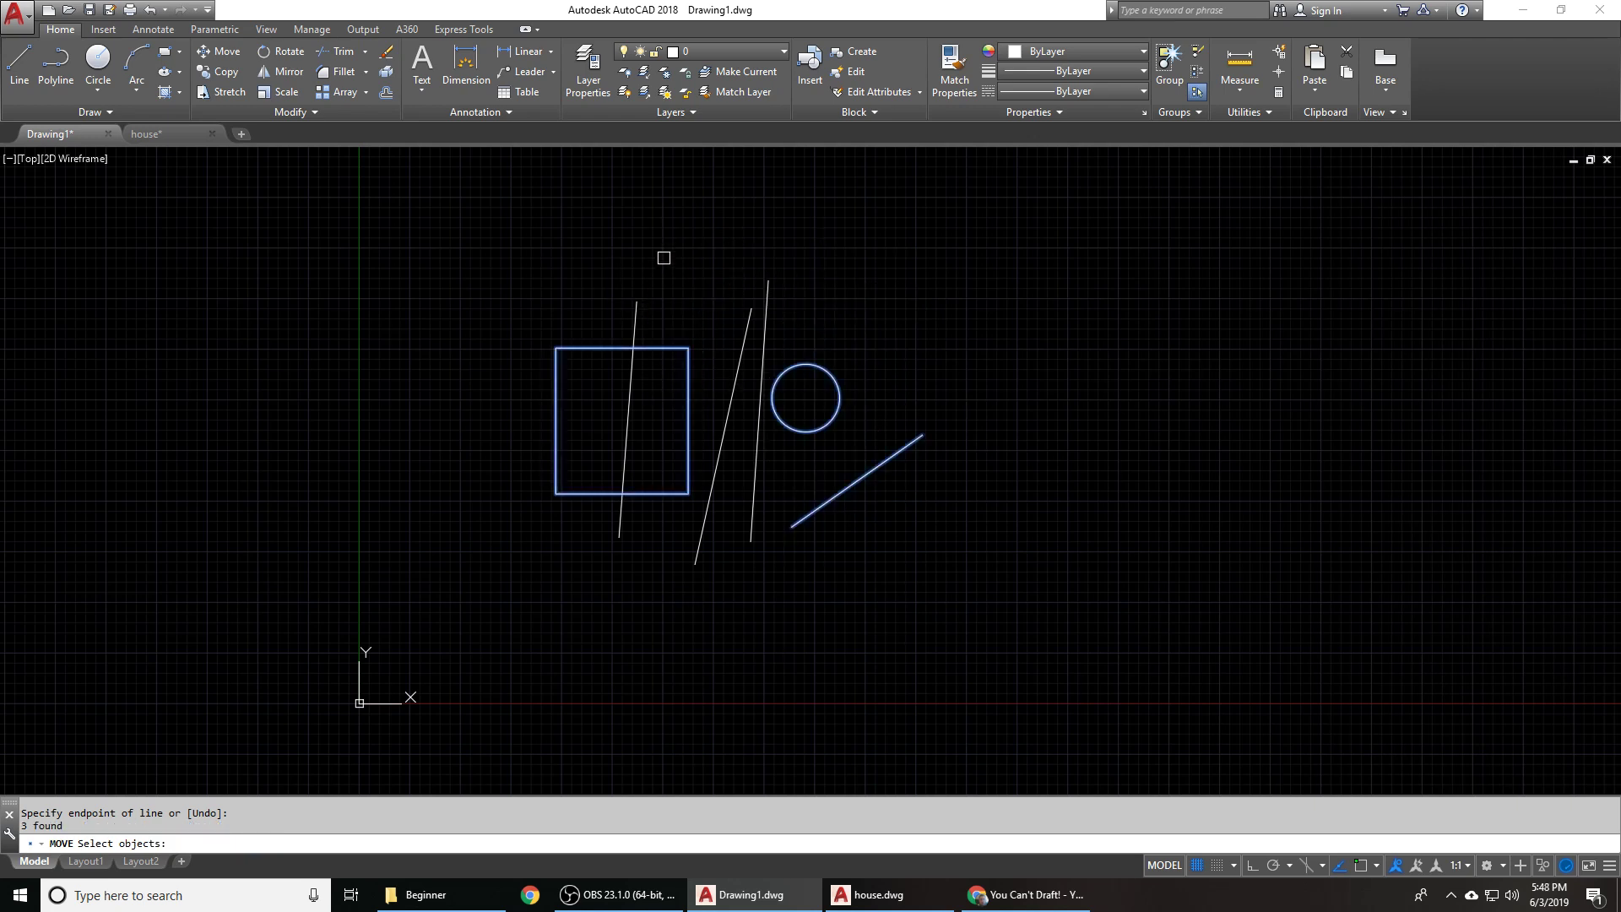
- Pick a base point to the right of the circle for moving the selected objects, and cancel the Move
key("Return")
left_click(972, 380)
key("Escape")
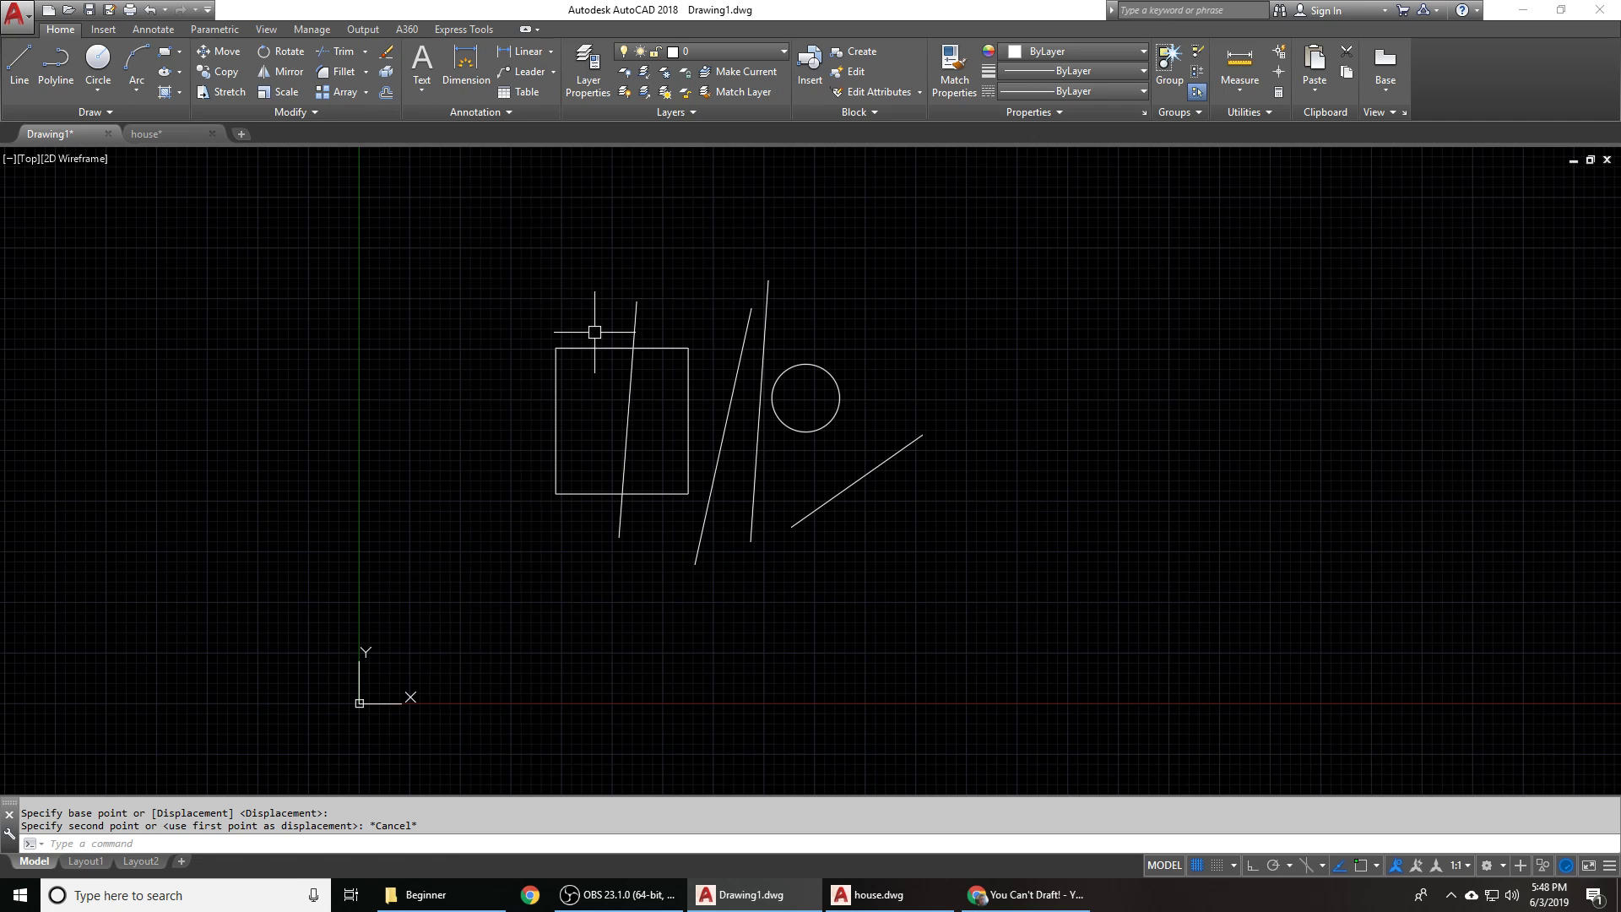
- Examine the Selection settings in Options, including the selection effect color and Visual Effect Settings, and cancel both dialogs
type("op")
key("Return")
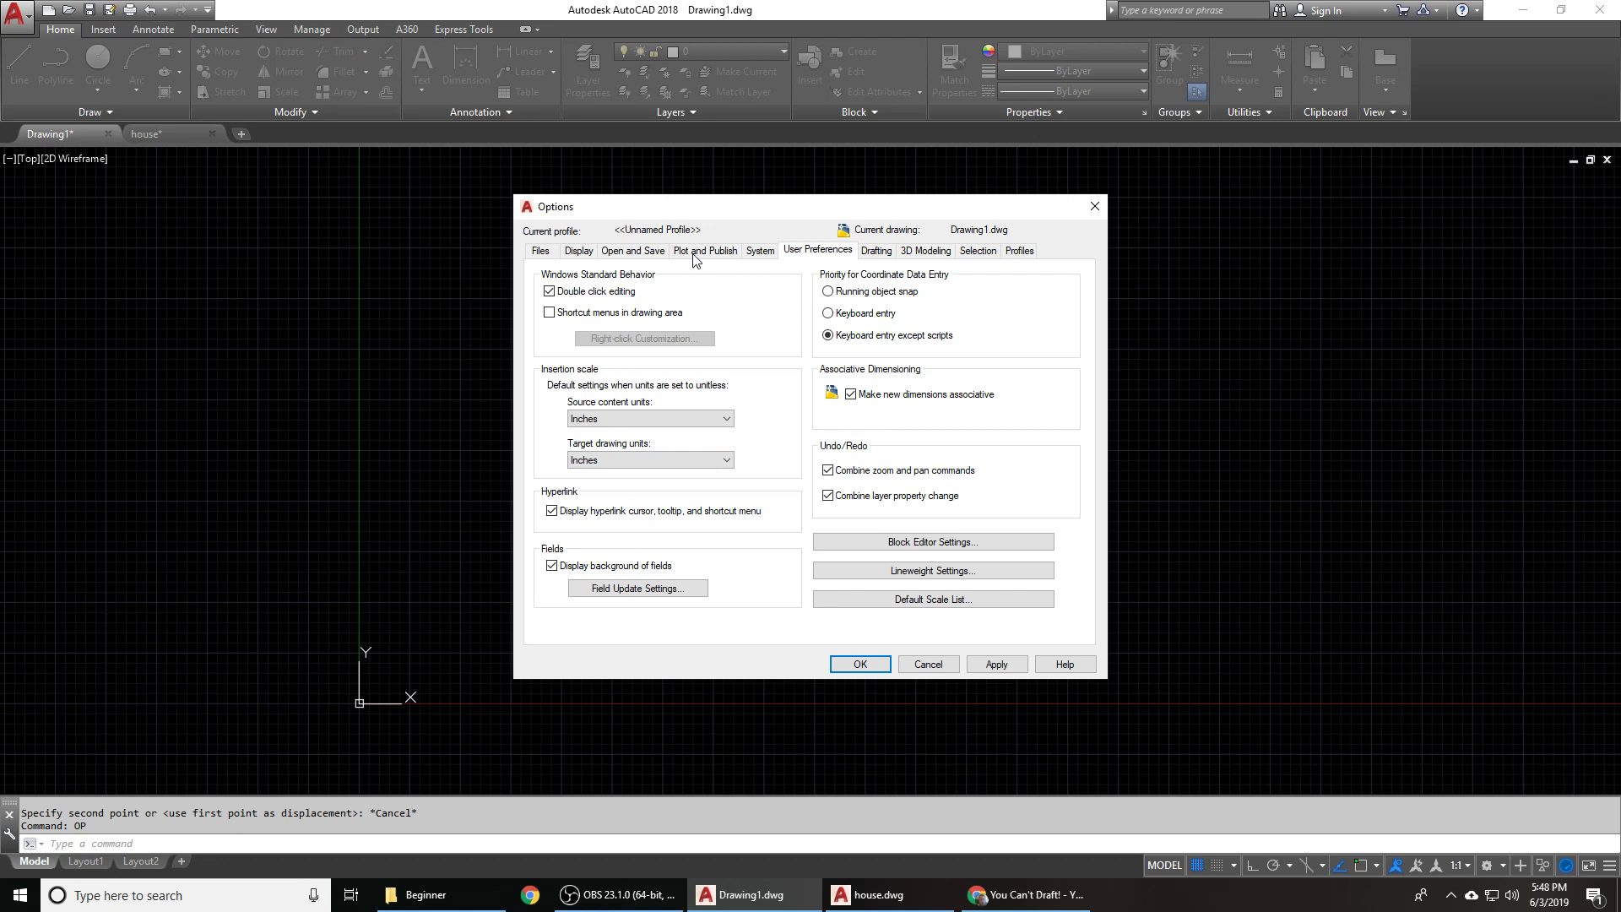
left_click(973, 251)
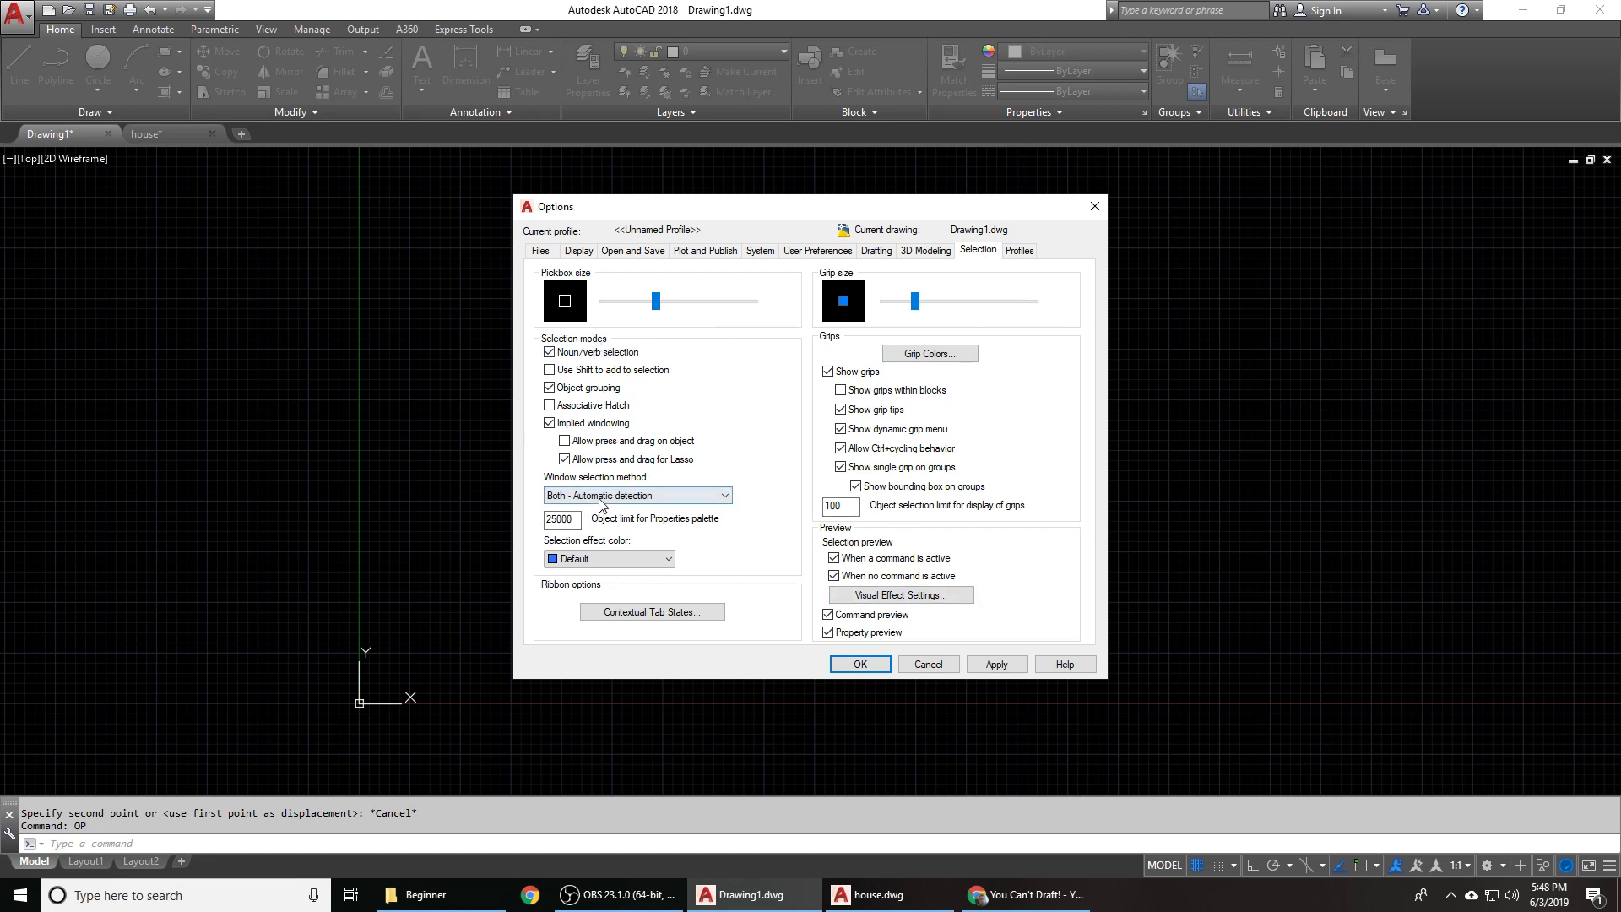
left_click(621, 558)
left_click(747, 551)
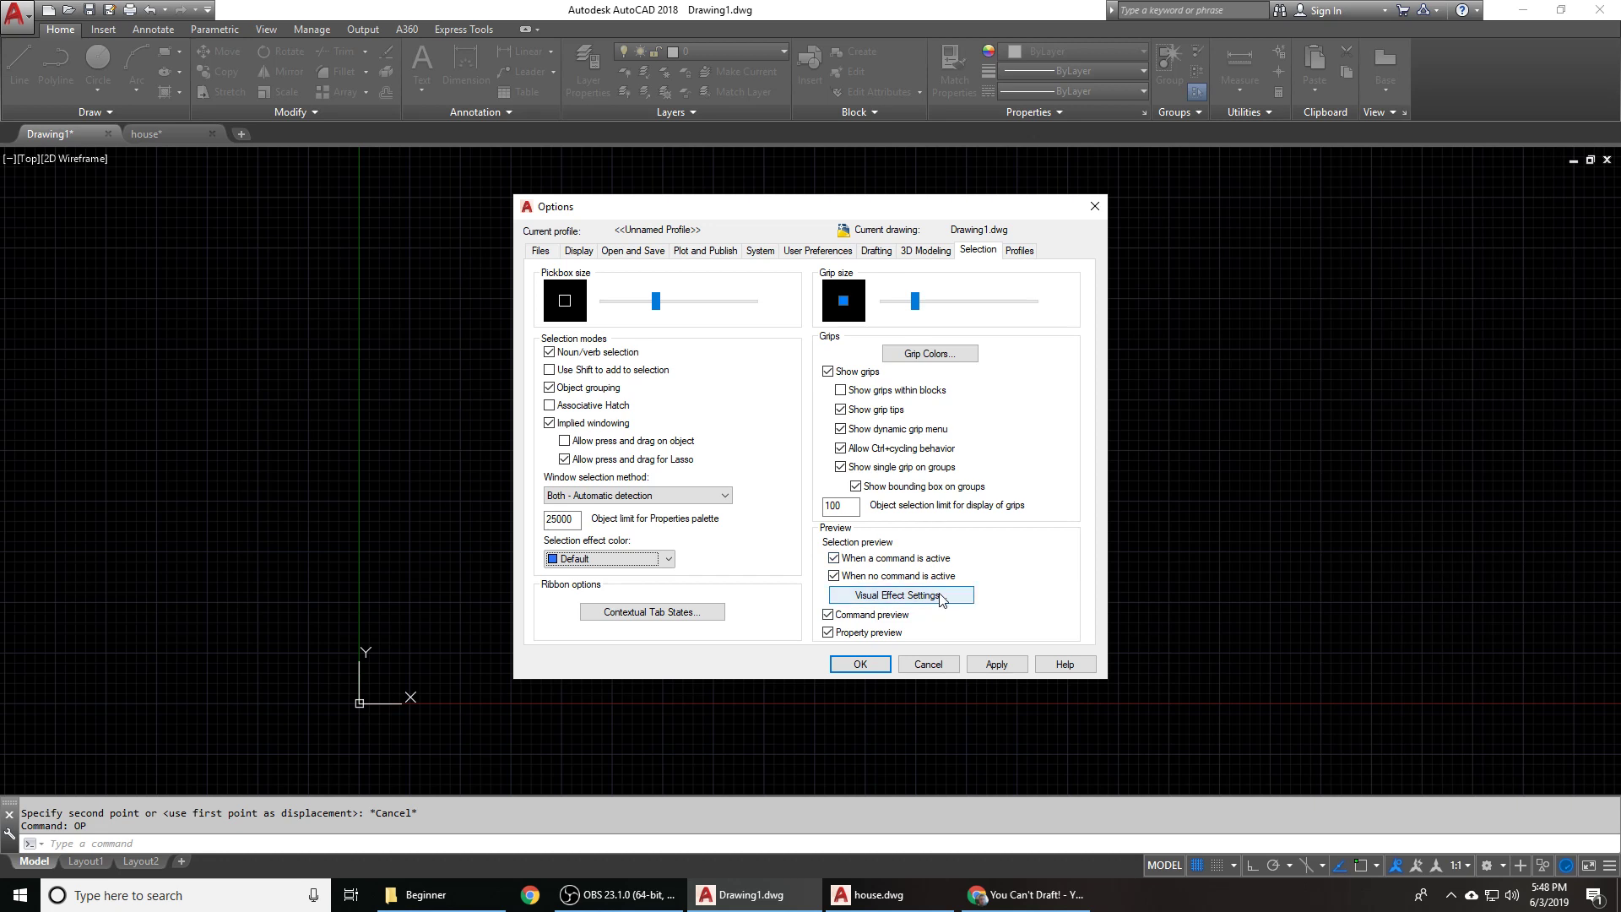
left_click(899, 595)
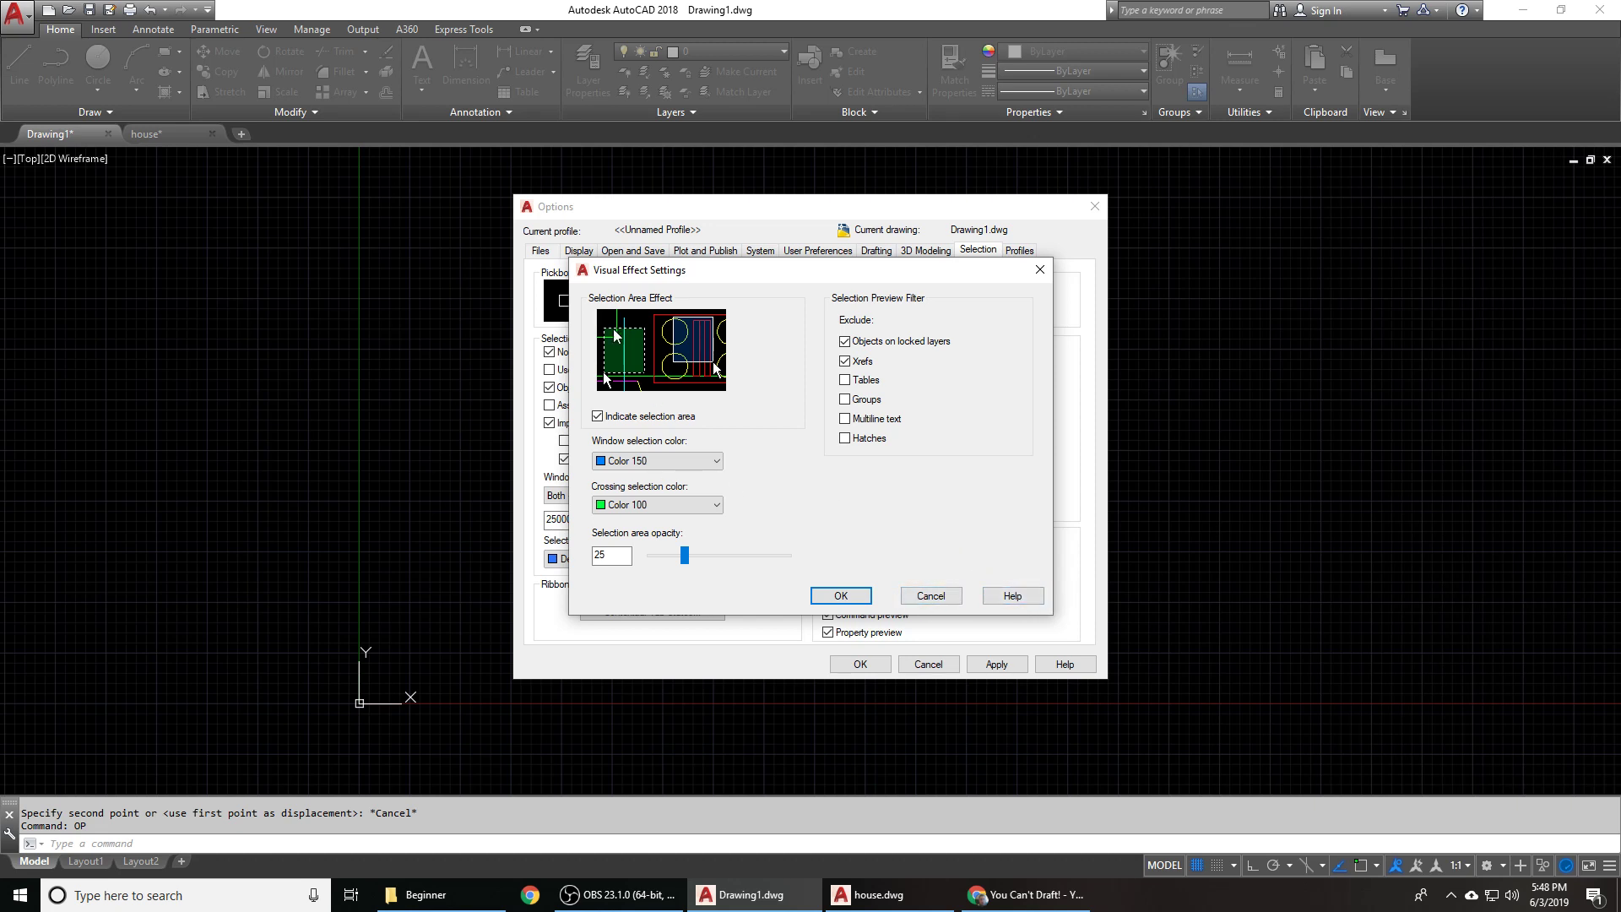
left_click(923, 596)
left_click(933, 666)
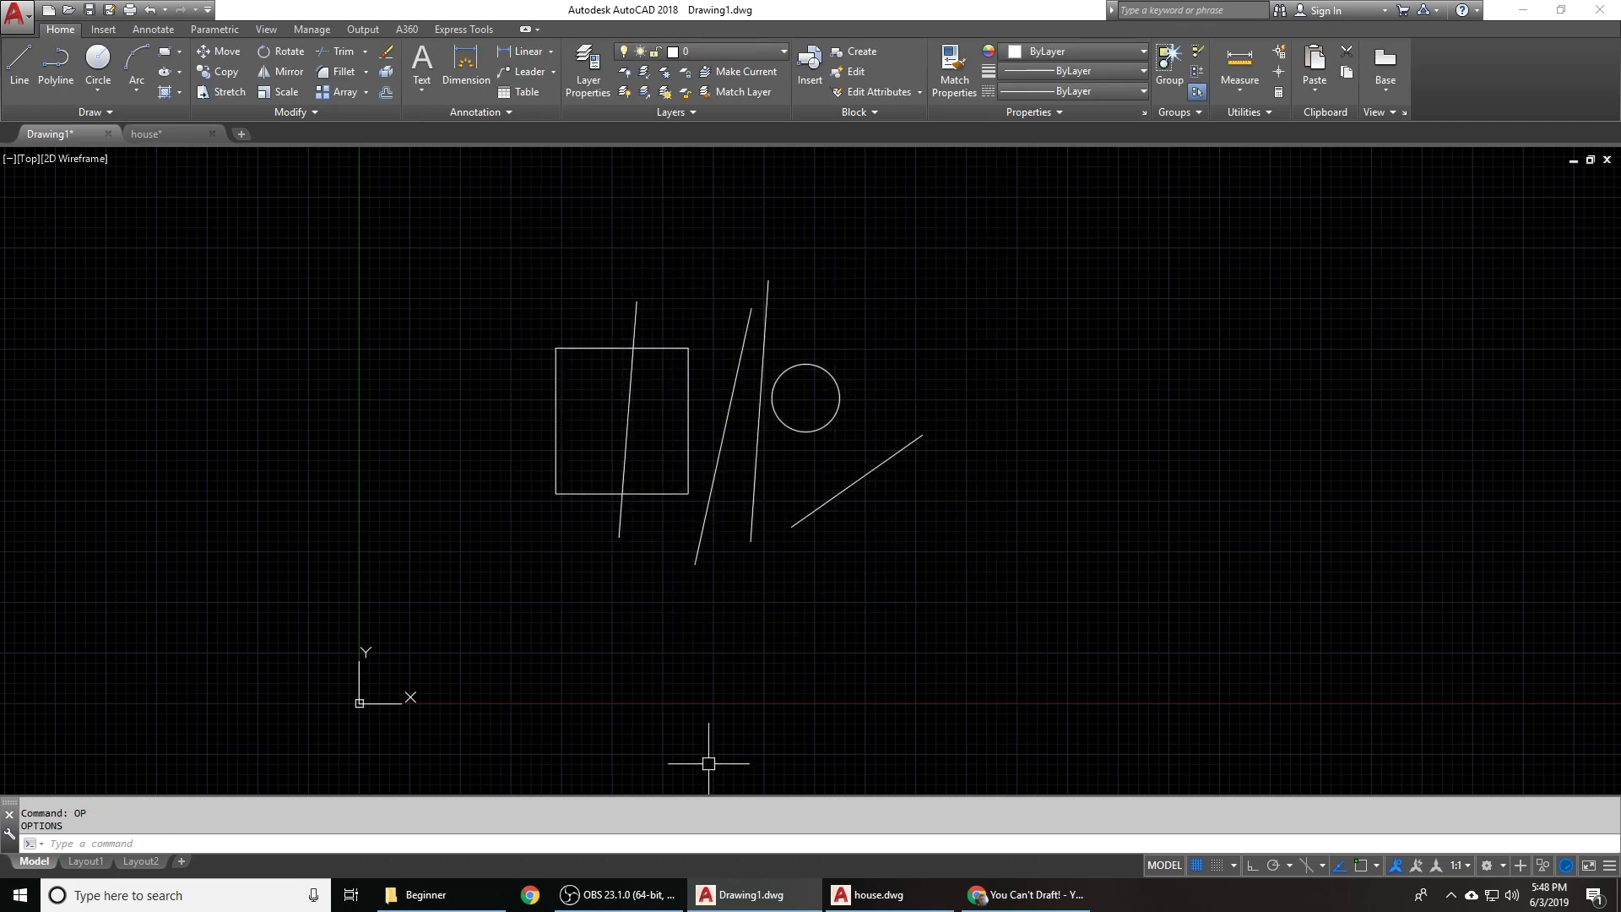